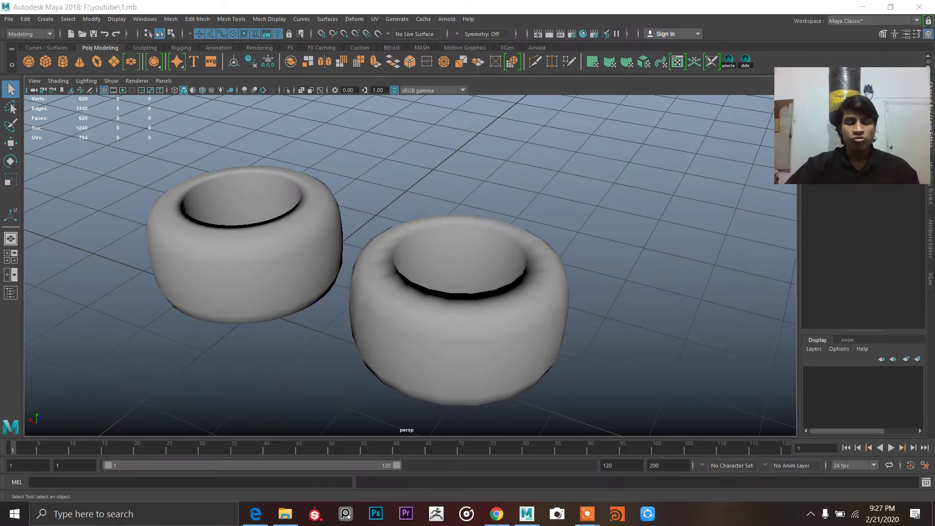
# Examine the two tyre meshes in the viewport and frame the lower-polygon one up close
pyautogui.click(460, 336)
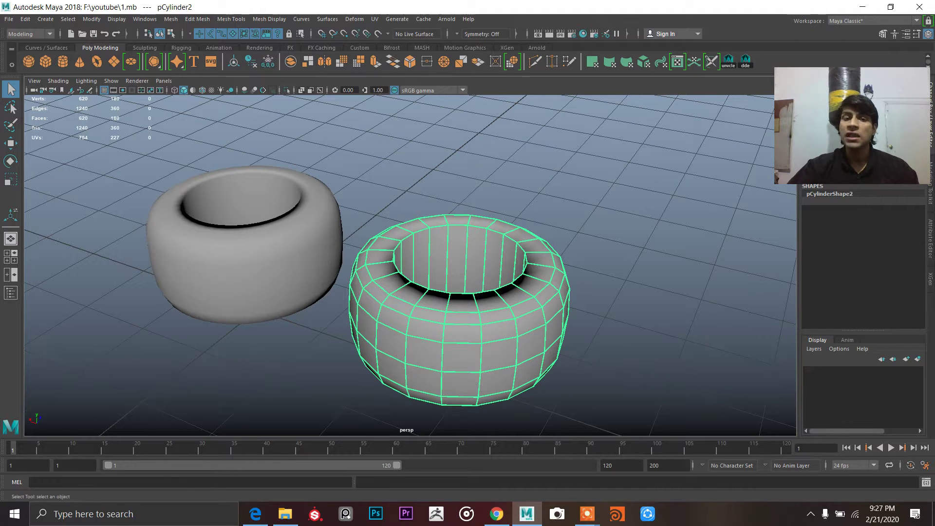
pyautogui.click(228, 242)
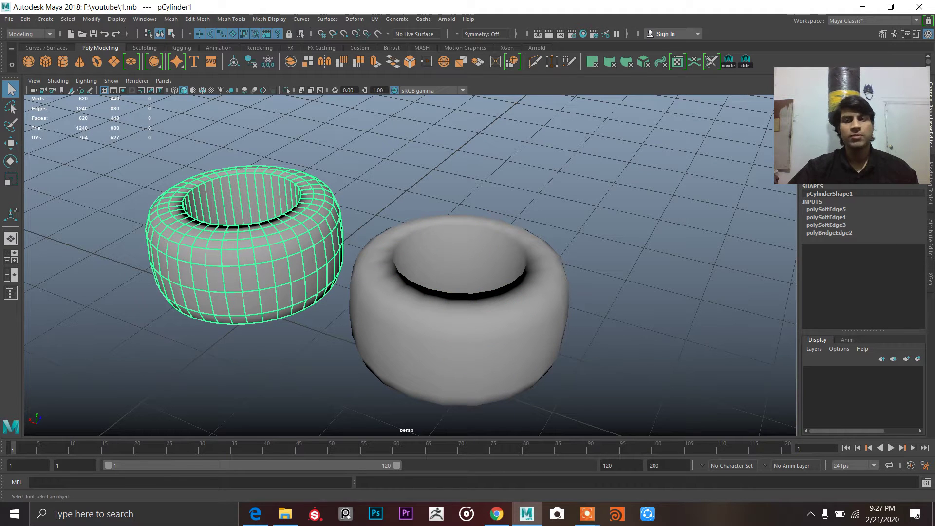
pyautogui.click(380, 190)
pyautogui.keyDown('alt'); pyautogui.moveTo(380, 190); pyautogui.dragTo(383, 244); pyautogui.keyUp('alt')
pyautogui.click(460, 337)
pyautogui.press('f')
pyautogui.keyDown('alt'); pyautogui.moveTo(409, 282); pyautogui.dragTo(414, 239); pyautogui.keyUp('alt')
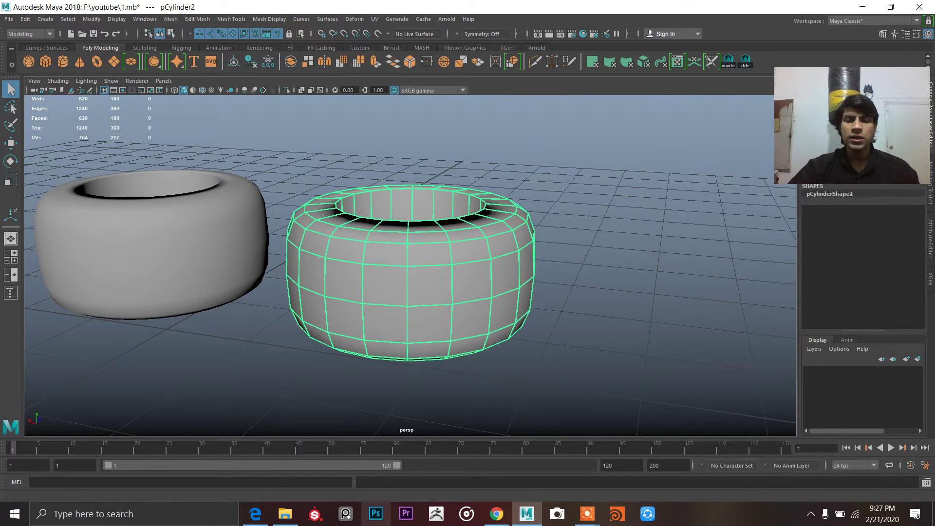
# Switch to Chrome and run a Google Images search for "tyre texture seamless" in a new tab
pyautogui.moveTo(497, 514)
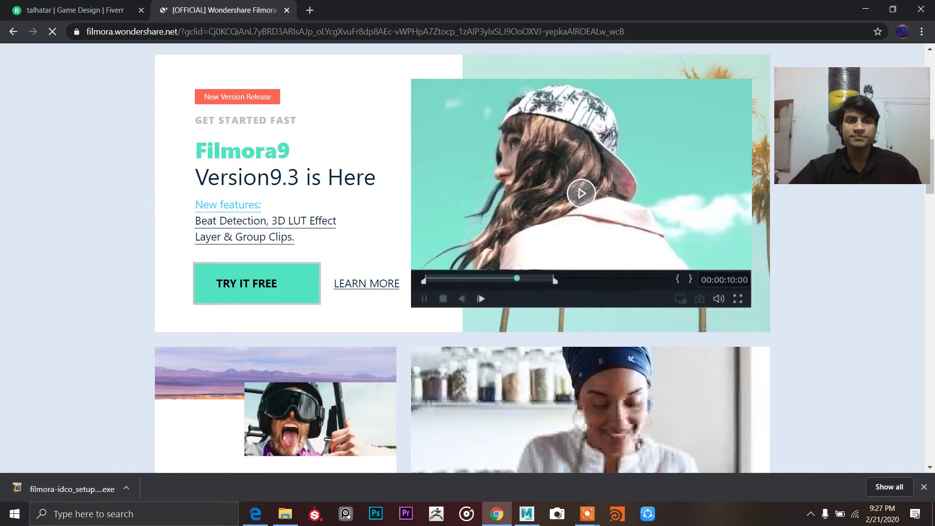
pyautogui.click(310, 10)
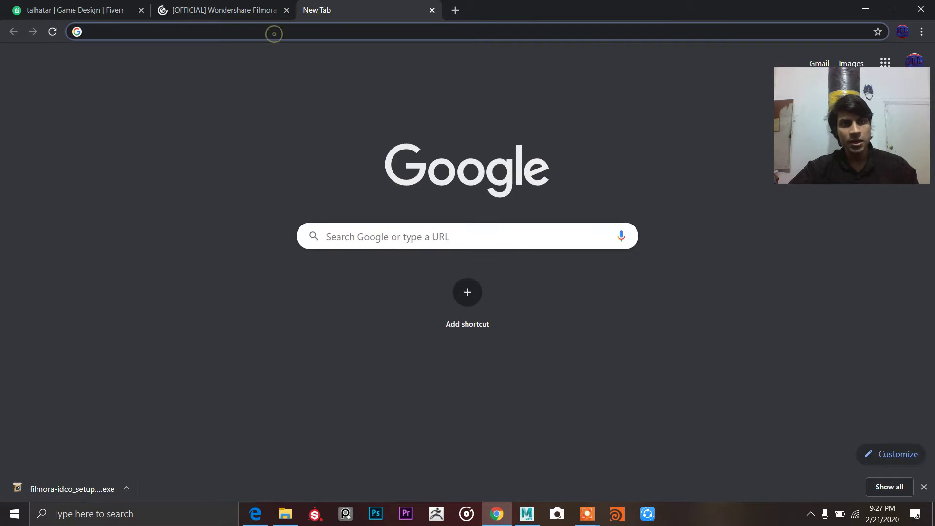
pyautogui.write('ty')
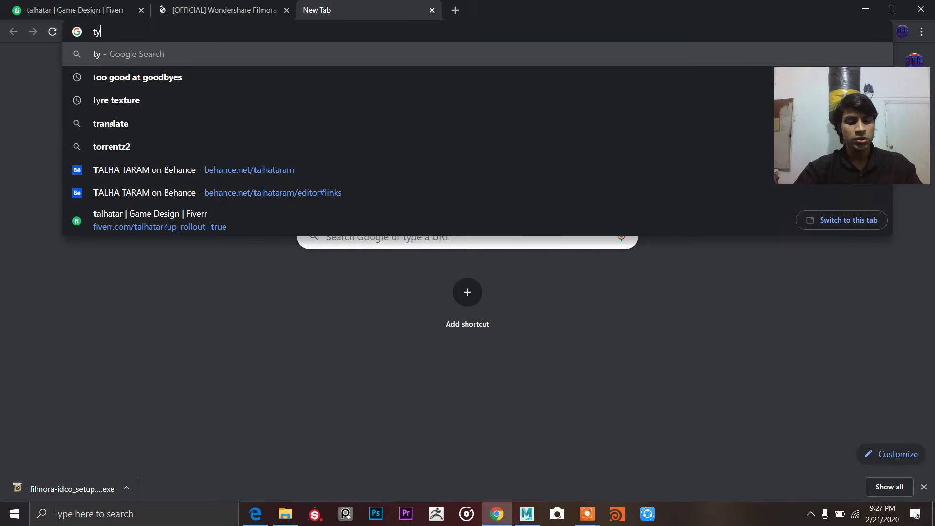
pyautogui.press('BackSpace')
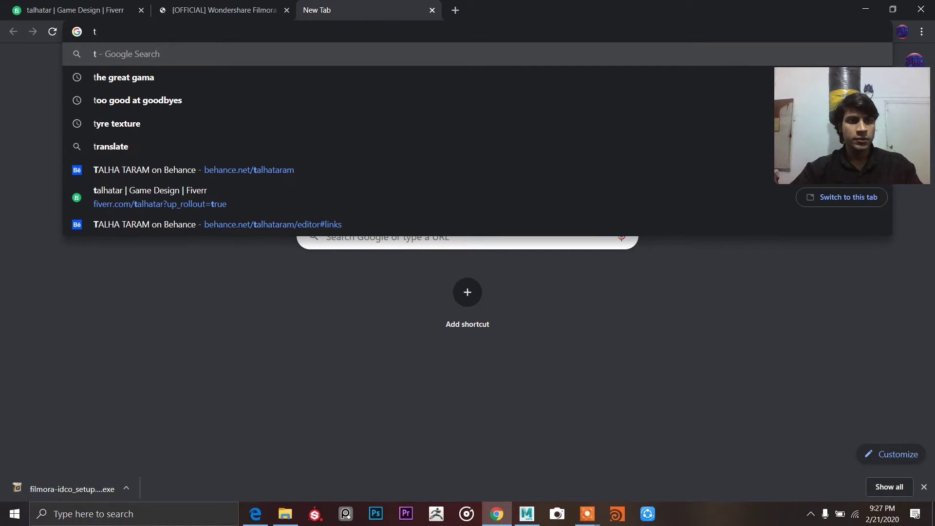
pyautogui.write('yre')
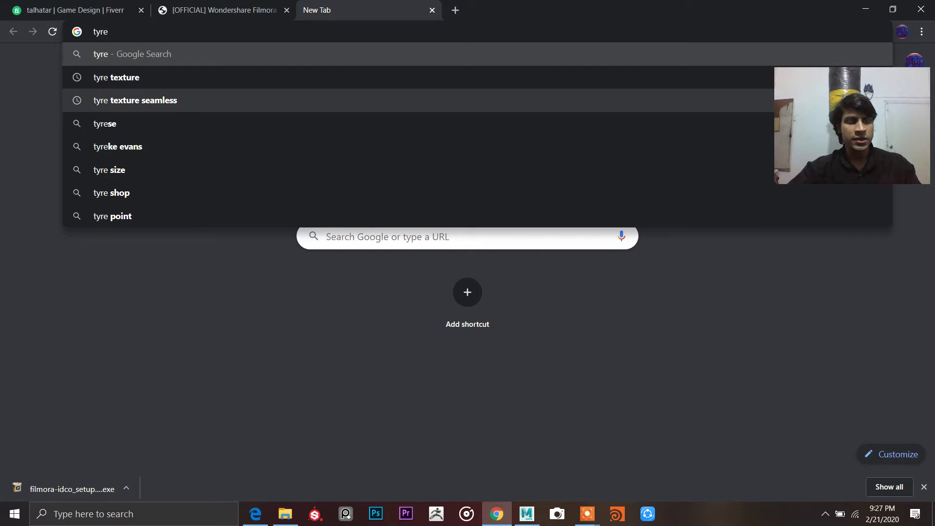
pyautogui.click(135, 100)
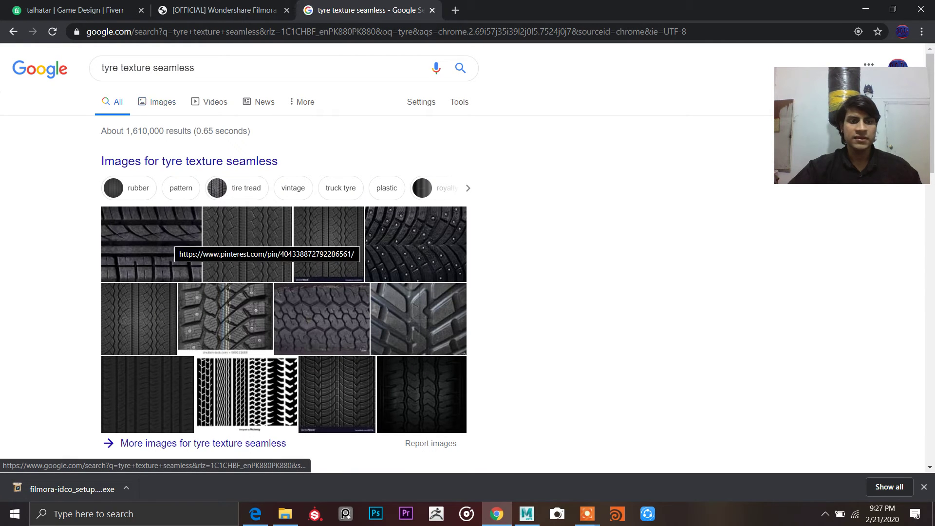
pyautogui.click(157, 102)
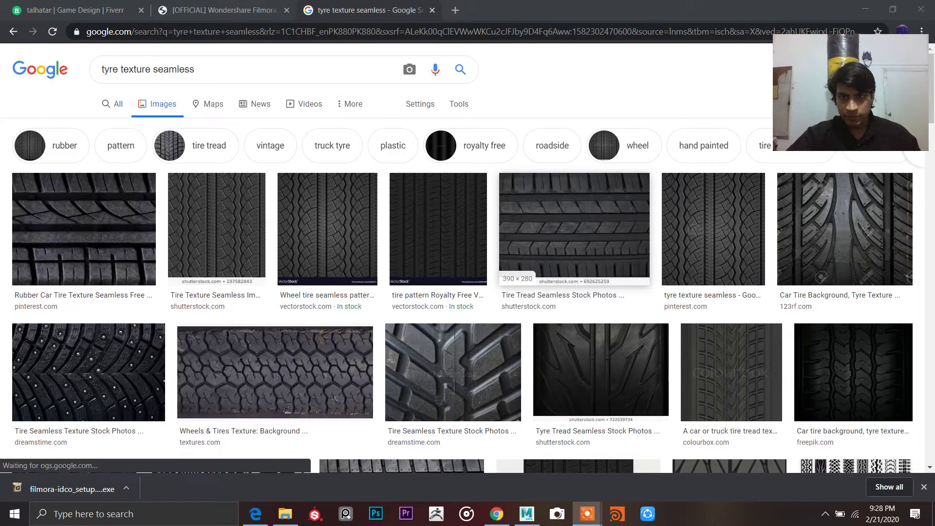
# Open the preview of the "Tire Tread Seamless Stock Photos" image from Shutterstock with horizontal tread bands
pyautogui.click(572, 226)
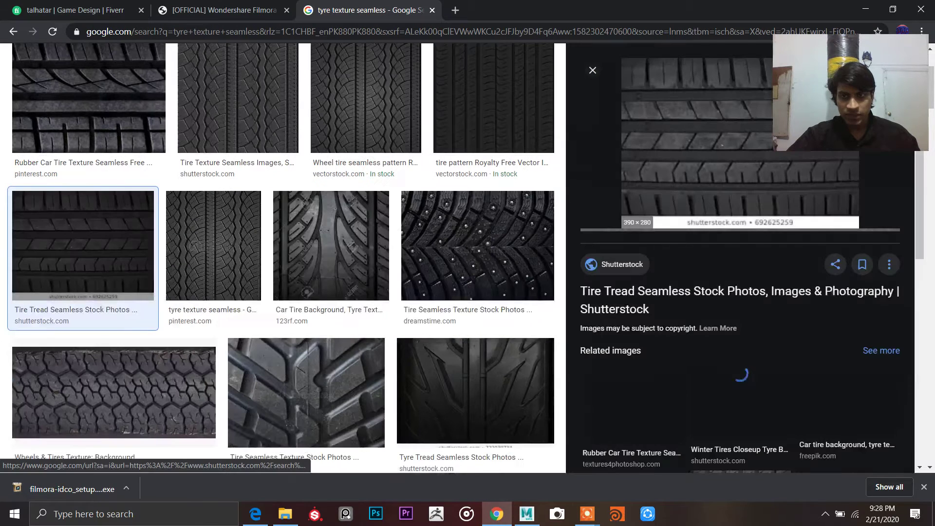
pyautogui.moveTo(252, 144); pyautogui.dragTo(276, 147)
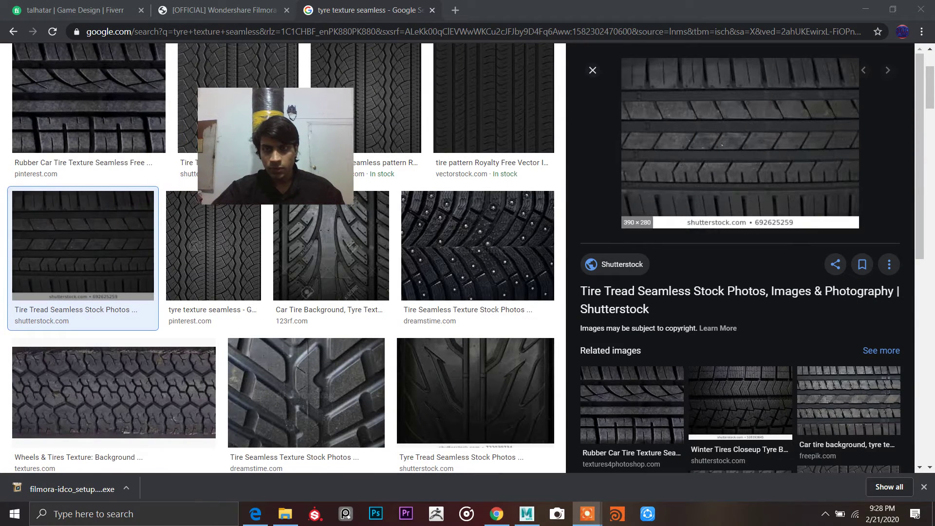
pyautogui.scroll(-3, 741, 259)
pyautogui.scroll(3, 740, 258)
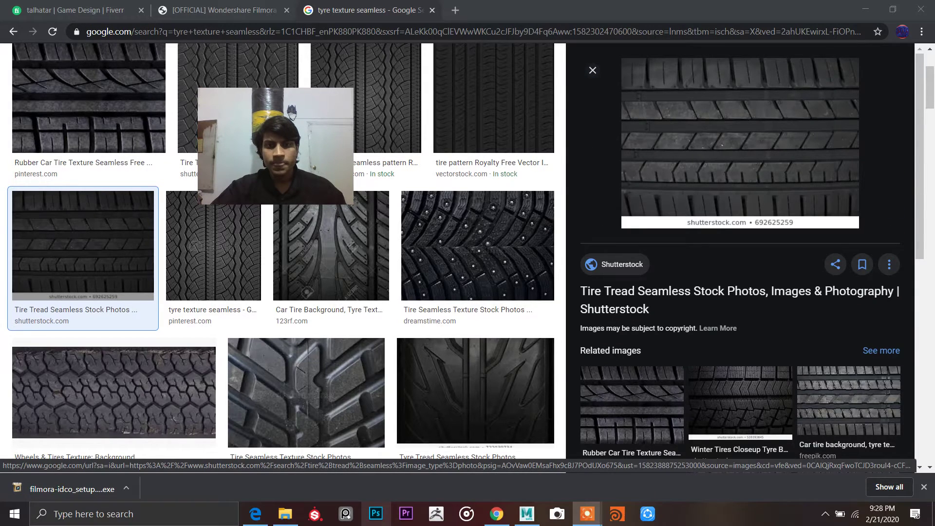
# Launch Photoshop and dismiss the New Library from Document dialogs without creating a library
pyautogui.click(378, 515)
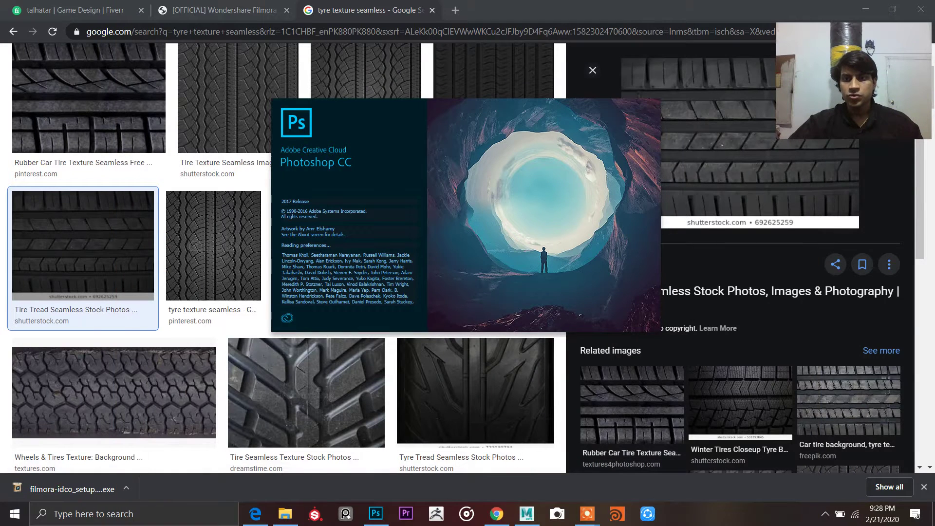
pyautogui.scroll(-3, 780, 195)
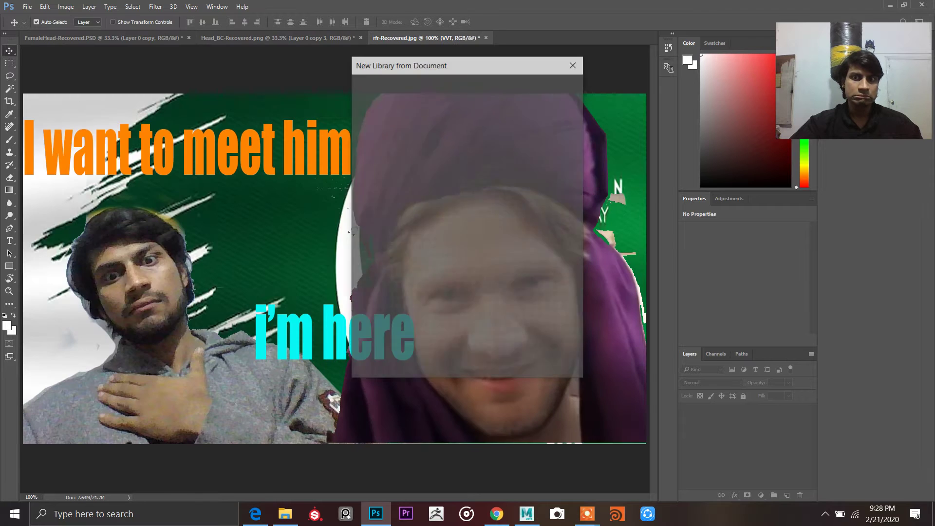
pyautogui.click(28, 7)
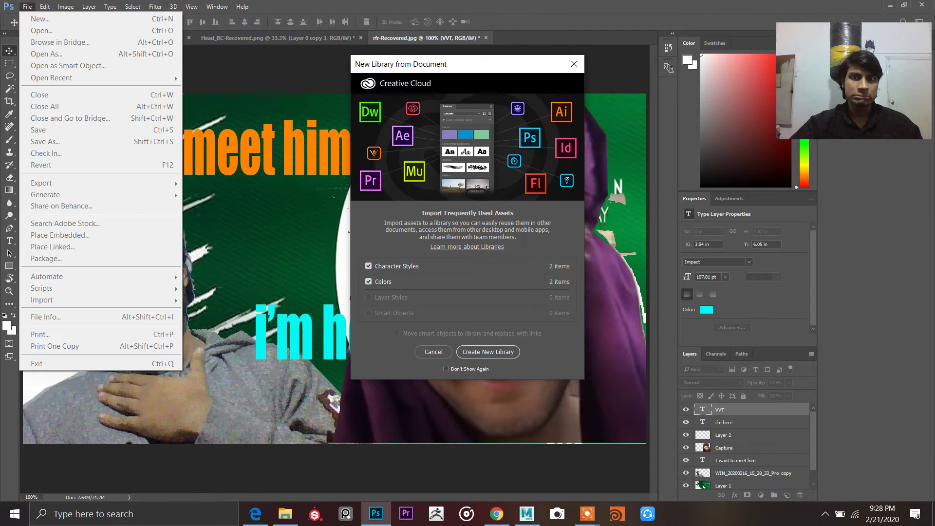
pyautogui.click(575, 64)
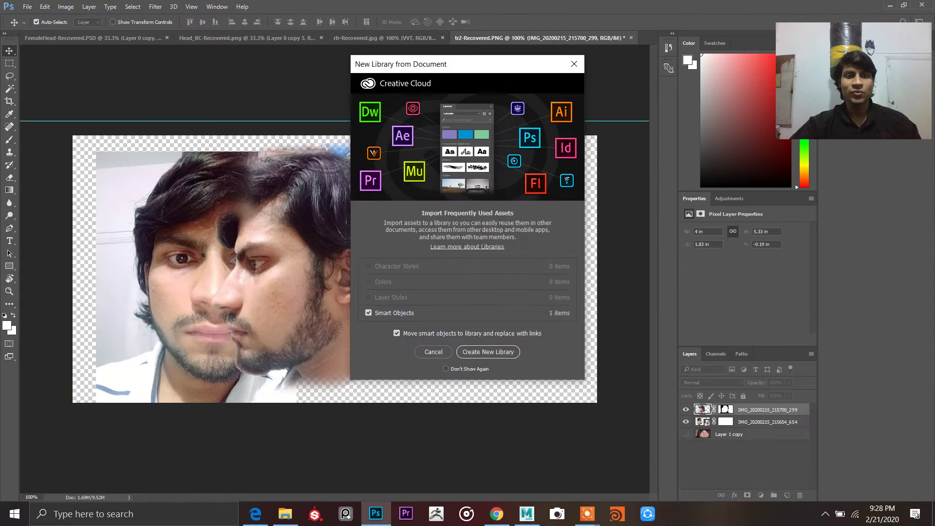
pyautogui.click(575, 64)
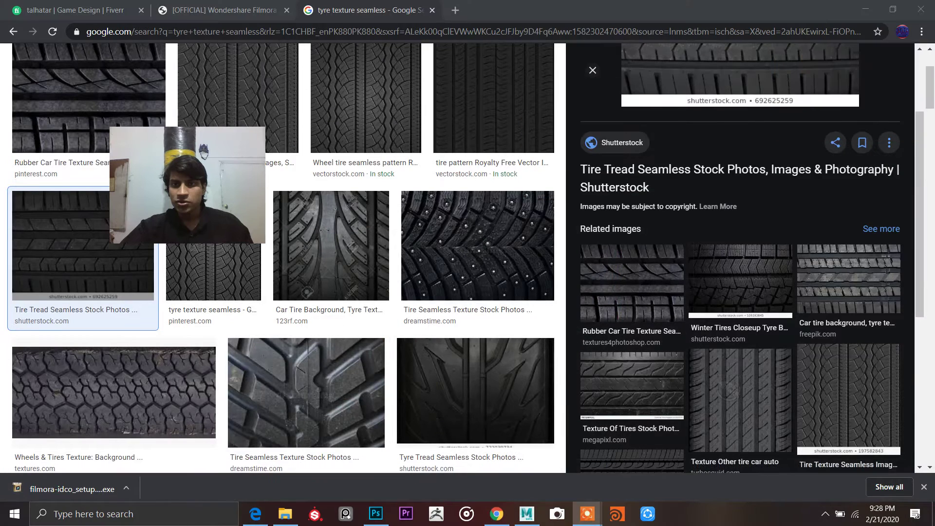
# Switch back to Chrome and copy the previewed Shutterstock tire tread image
pyautogui.scroll(3, 728, 150)
pyautogui.rightClick(729, 151)
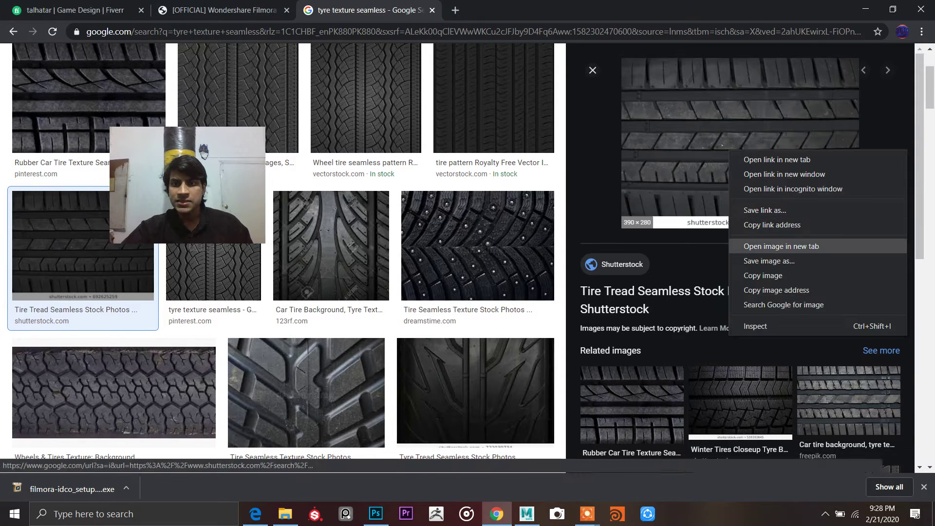
pyautogui.click(763, 276)
# Switch to Photoshop, hide Layer 0 in Untitled-1-Recovered and paste the copied tire tread image as a new layer
pyautogui.click(376, 514)
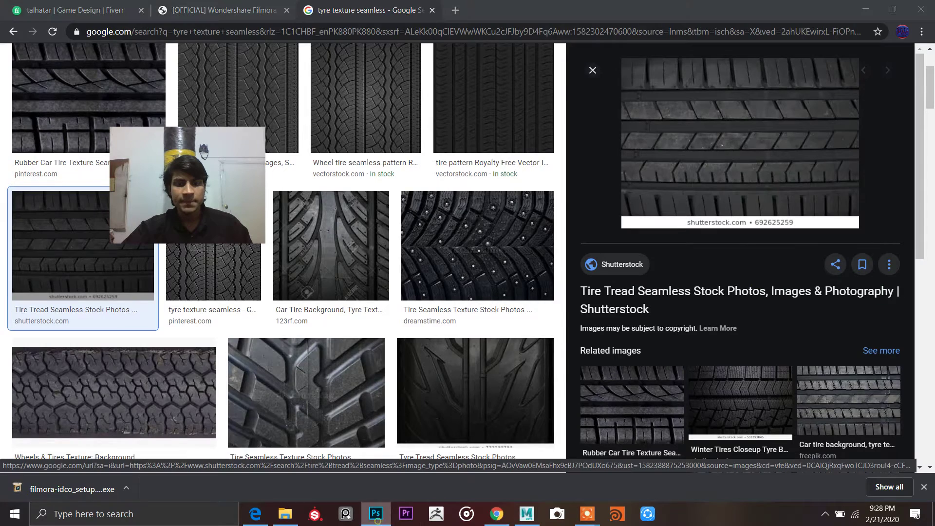
pyautogui.click(686, 414)
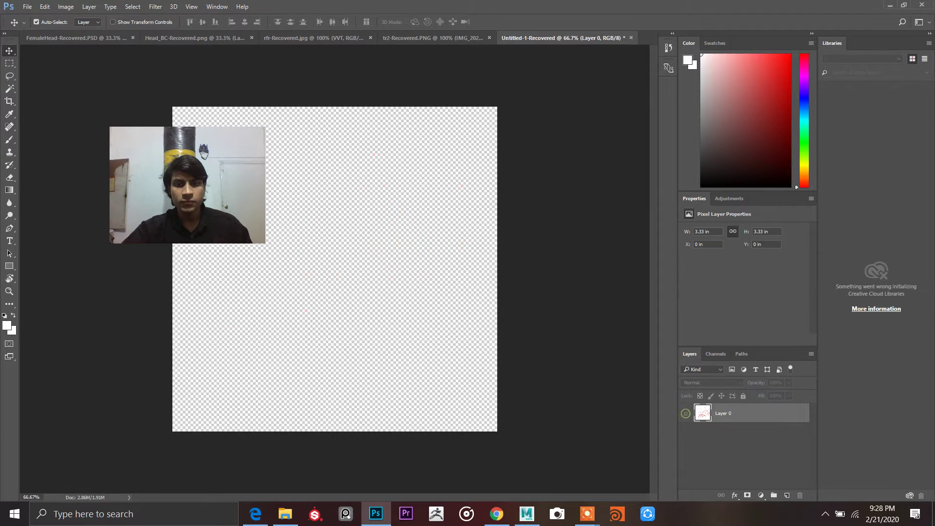
pyautogui.click(450, 337)
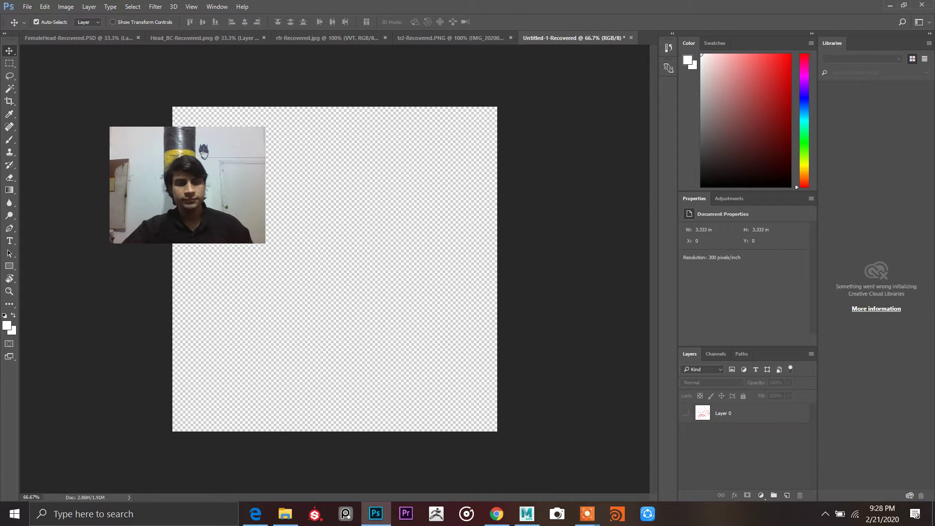
pyautogui.moveTo(187, 185); pyautogui.dragTo(652, 187)
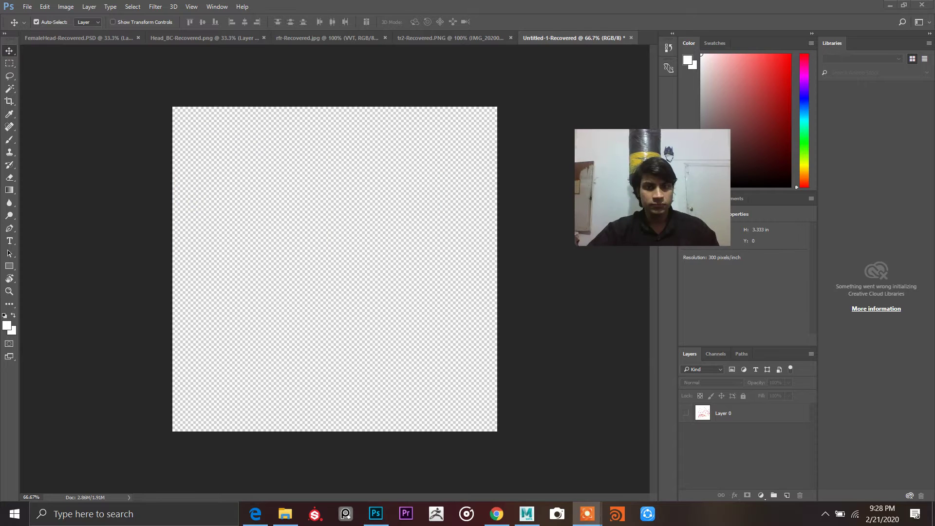
pyautogui.click(244, 290)
pyautogui.hotkey('ctrl', 'v')
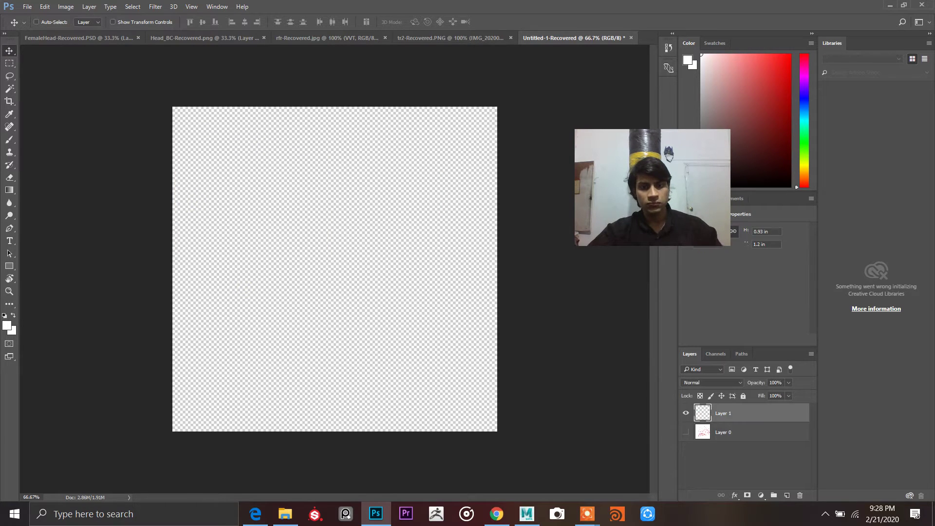
pyautogui.hotkey('ctrl', 'v')
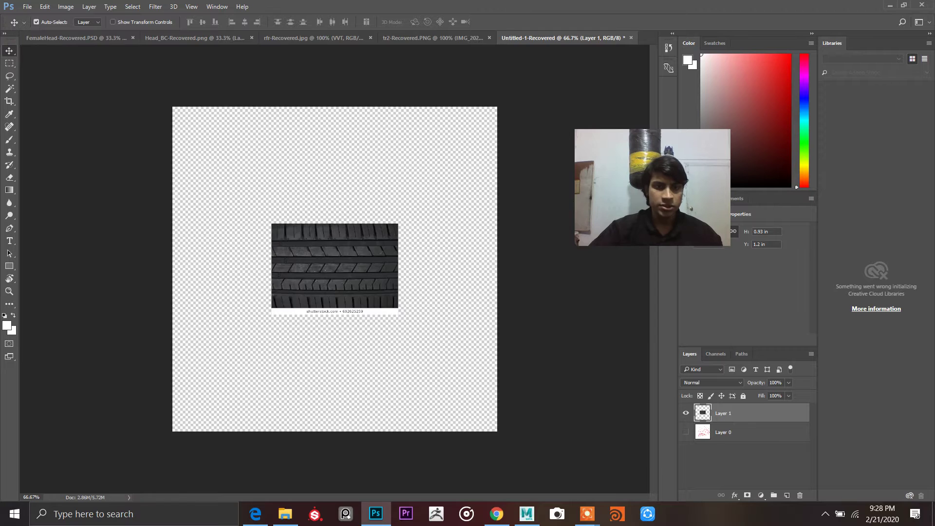
# Move the pasted tire tread image into the top-left corner of the canvas
pyautogui.keyDown('alt'); pyautogui.scroll(5, 302, 252); pyautogui.keyUp('alt')
pyautogui.moveTo(300, 255); pyautogui.dragTo(165, 134)
pyautogui.keyDown('alt'); pyautogui.scroll(-1, 236, 185); pyautogui.keyUp('alt')
pyautogui.scroll(-1, 258, 209)
pyautogui.scroll(4, 217, 156)
pyautogui.scroll(1, 209, 185)
pyautogui.keyDown('alt'); pyautogui.scroll(1, 156, 151); pyautogui.keyUp('alt')
pyautogui.keyDown('alt'); pyautogui.scroll(6, 154, 148); pyautogui.keyUp('alt')
pyautogui.keyDown('alt'); pyautogui.scroll(-5, 224, 181); pyautogui.keyUp('alt')
pyautogui.keyDown('alt'); pyautogui.scroll(1, 177, 263); pyautogui.keyUp('alt')
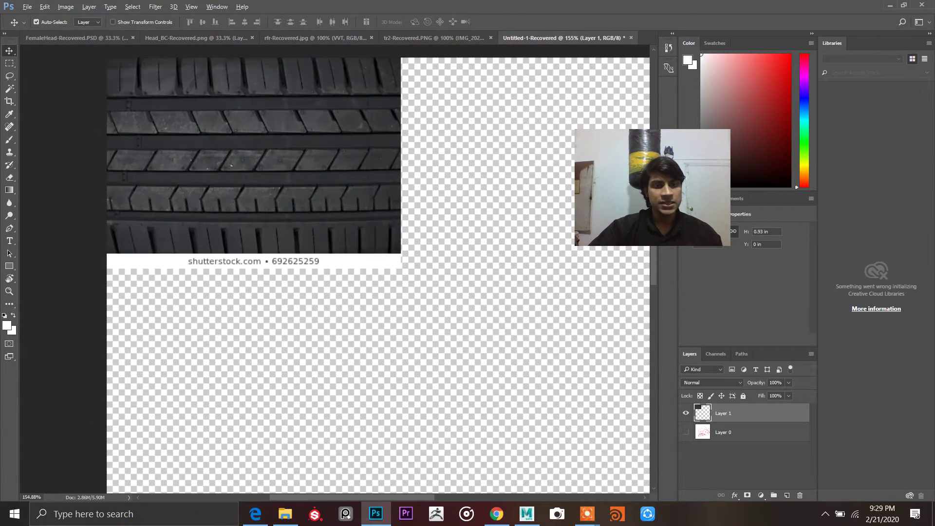
# Duplicate the tire tread image directly against its right edge and flip the copy horizontally so the seam mirrors
pyautogui.keyDown('alt'); pyautogui.scroll(-2, 171, 225); pyautogui.keyUp('alt')
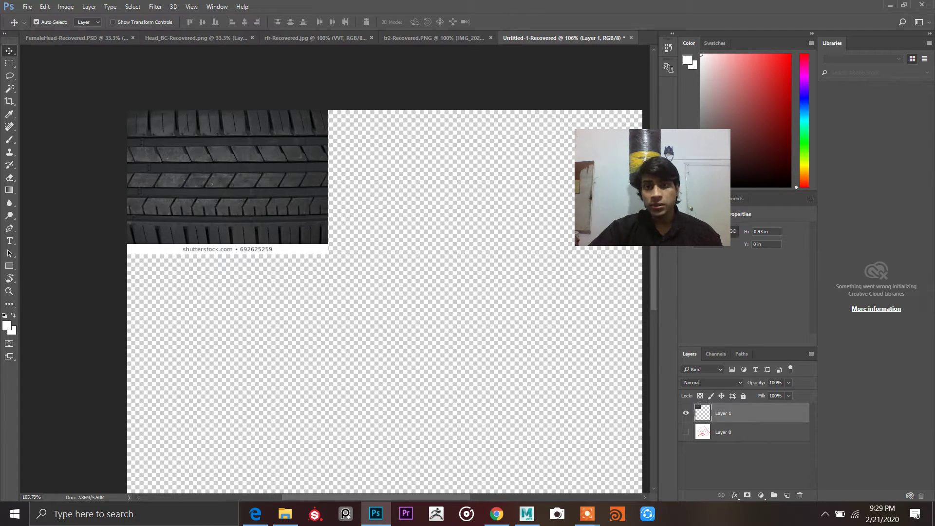
pyautogui.keyDown('alt'); pyautogui.moveTo(173, 177); pyautogui.dragTo(373, 177); pyautogui.keyUp('alt')
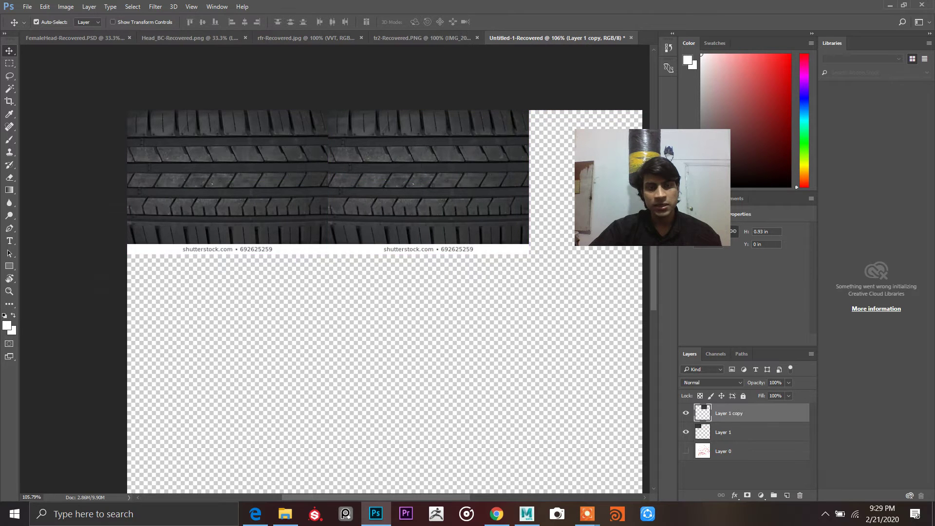
pyautogui.keyDown('alt'); pyautogui.scroll(4, 341, 160); pyautogui.keyUp('alt')
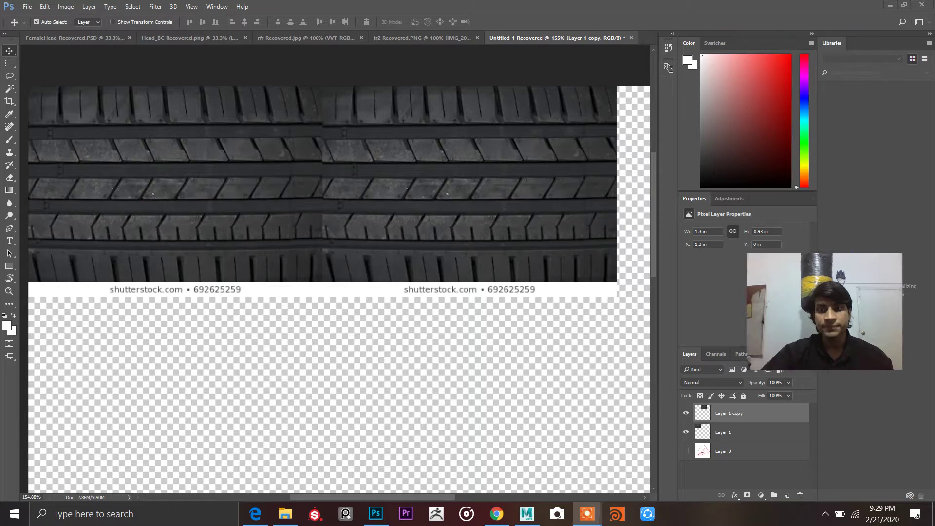
pyautogui.click(399, 213)
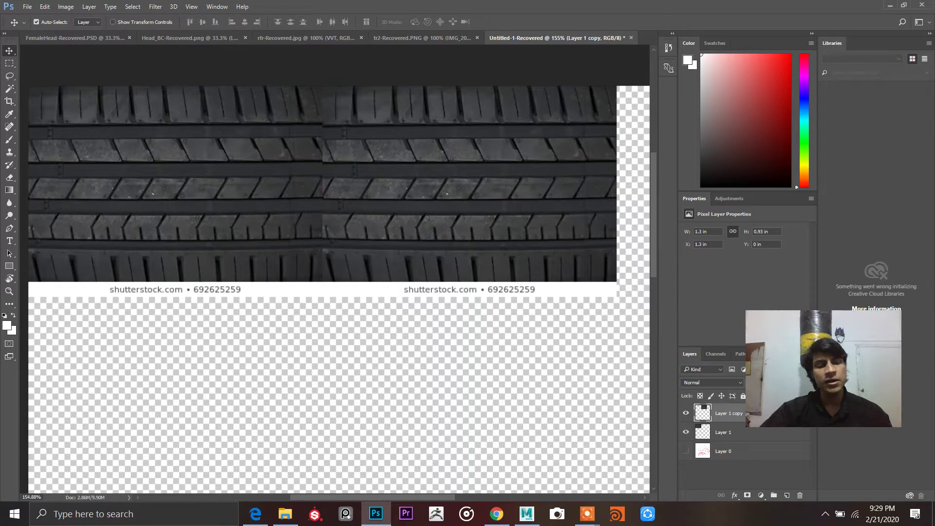
pyautogui.hotkey('ctrl', 't')
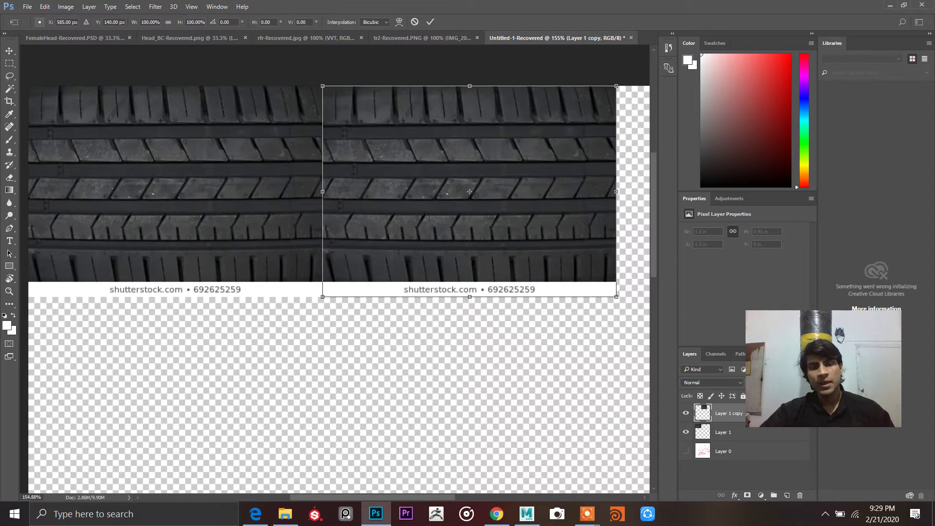
pyautogui.rightClick(448, 194)
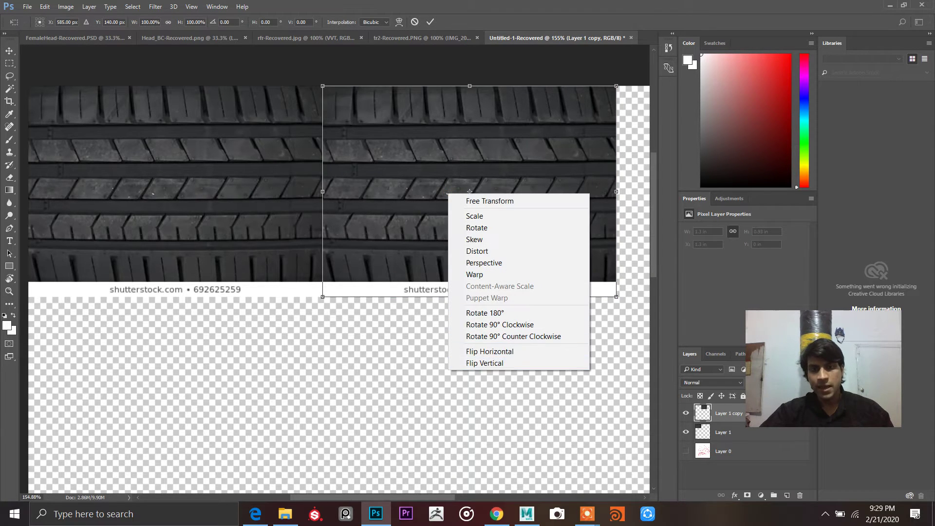
pyautogui.click(490, 351)
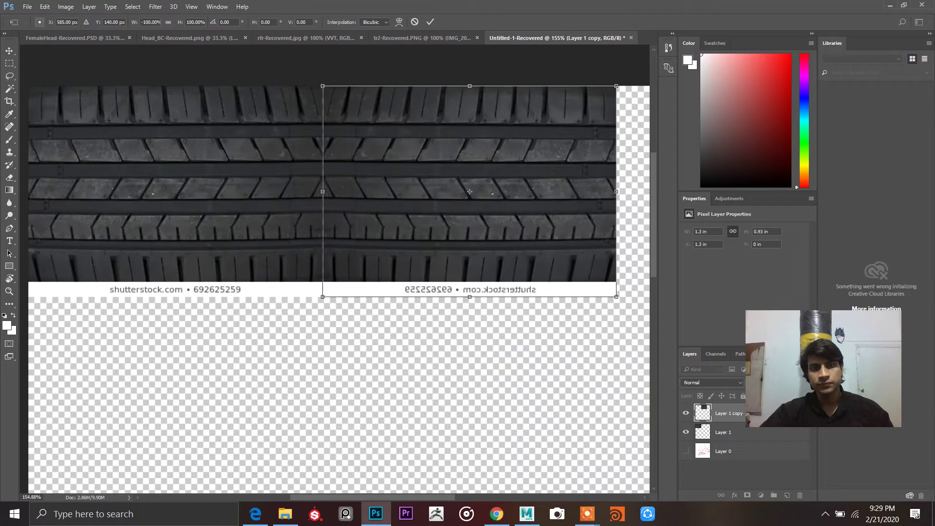
pyautogui.press('Return')
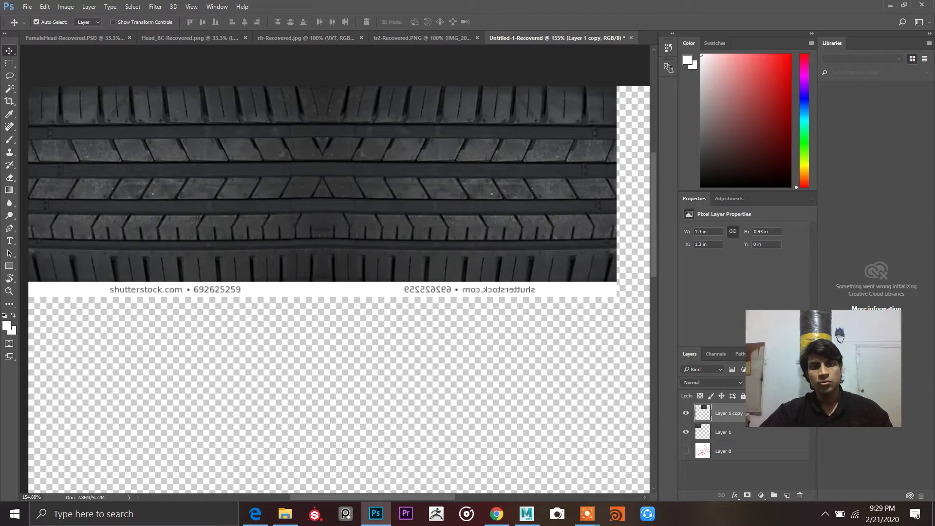
pyautogui.keyDown('alt'); pyautogui.scroll(-2, 330, 176); pyautogui.keyUp('alt')
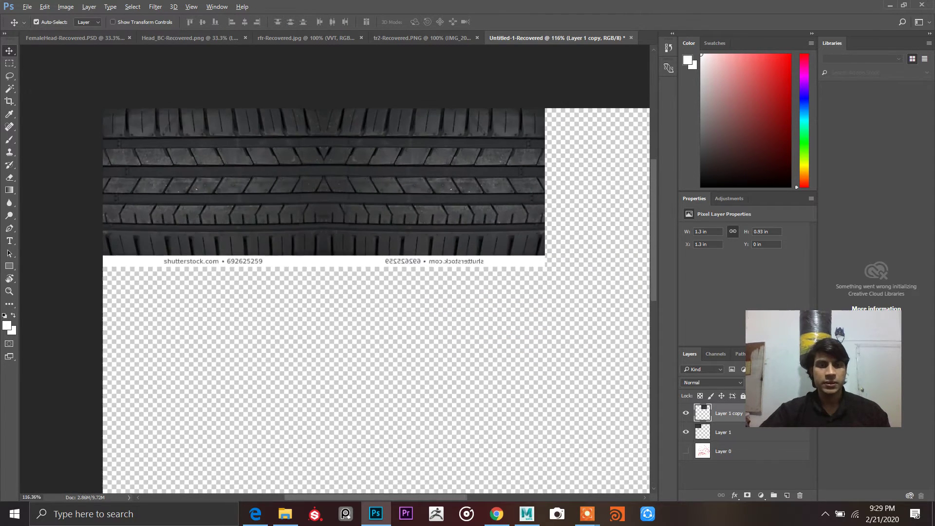
# Merge the original tire tread layer and its mirrored copy into a single layer
pyautogui.keyDown('alt'); pyautogui.scroll(-1, 329, 175); pyautogui.keyUp('alt')
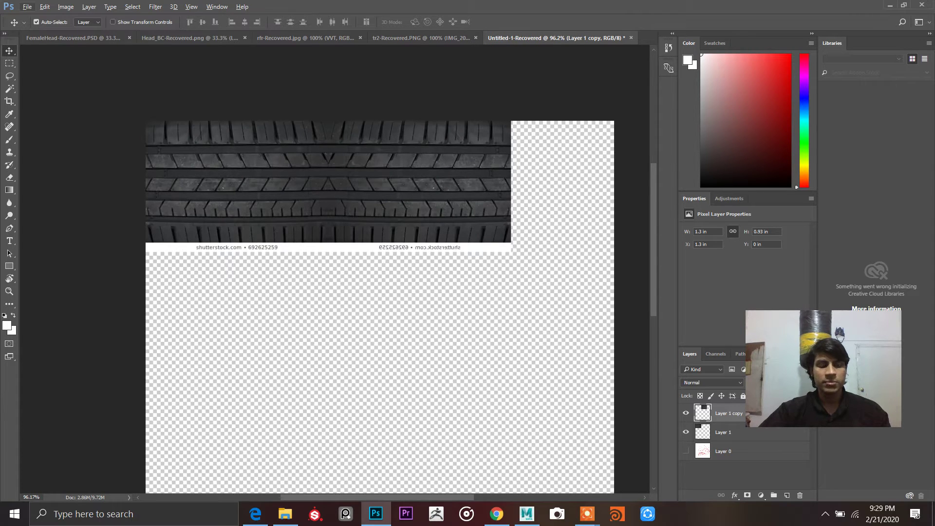
pyautogui.keyDown('shift'); pyautogui.click(272, 177); pyautogui.keyUp('shift')
pyautogui.hotkey('ctrl', 'e')
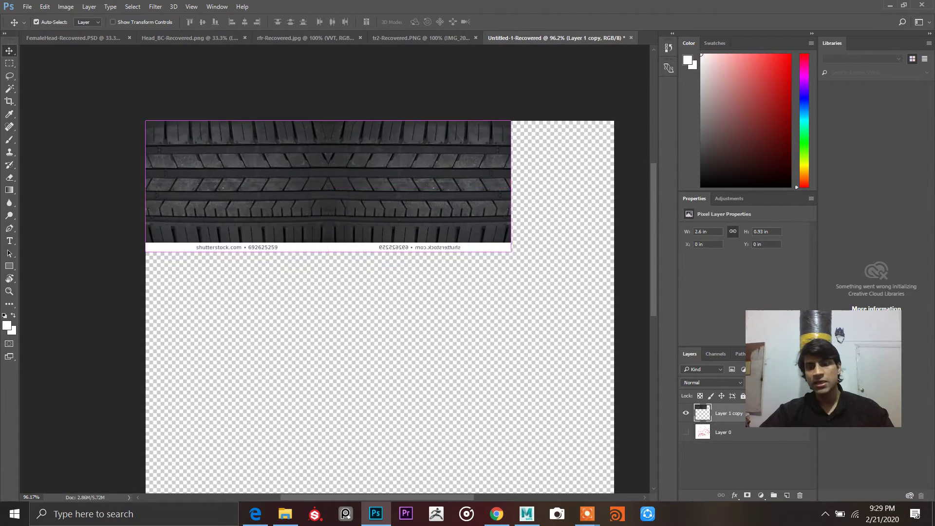
pyautogui.hotkey('ctrl', 't')
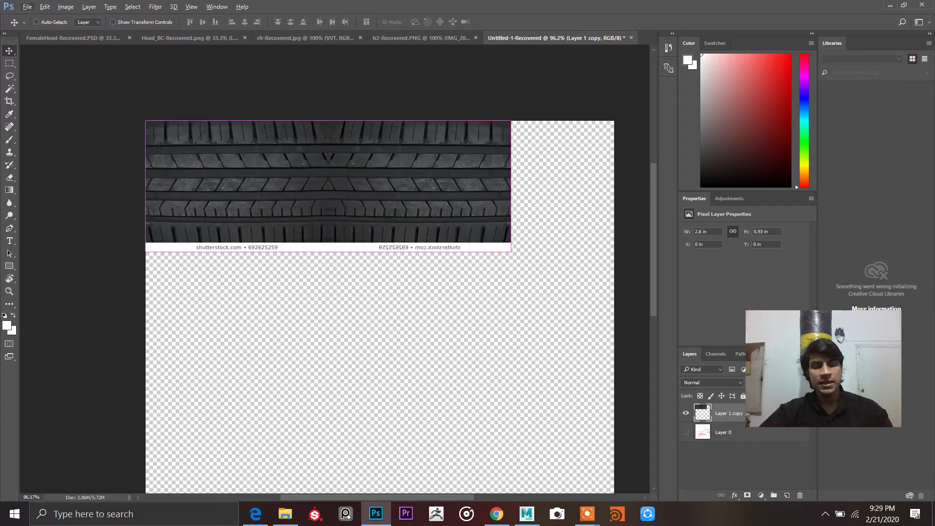
pyautogui.moveTo(510, 187)
pyautogui.mouseDown()
pyautogui.moveTo(584, 187)
pyautogui.moveTo(507, 188)
pyautogui.mouseUp()
pyautogui.hotkey('ctrl', 'z')
pyautogui.press('Return')
# Duplicate the merged tread strip directly against its right edge and merge both strips into one layer
pyautogui.keyDown('alt'); pyautogui.moveTo(178, 193); pyautogui.dragTo(539, 187); pyautogui.keyUp('alt')
pyautogui.keyDown('alt'); pyautogui.scroll(-1, 364, 272); pyautogui.keyUp('alt')
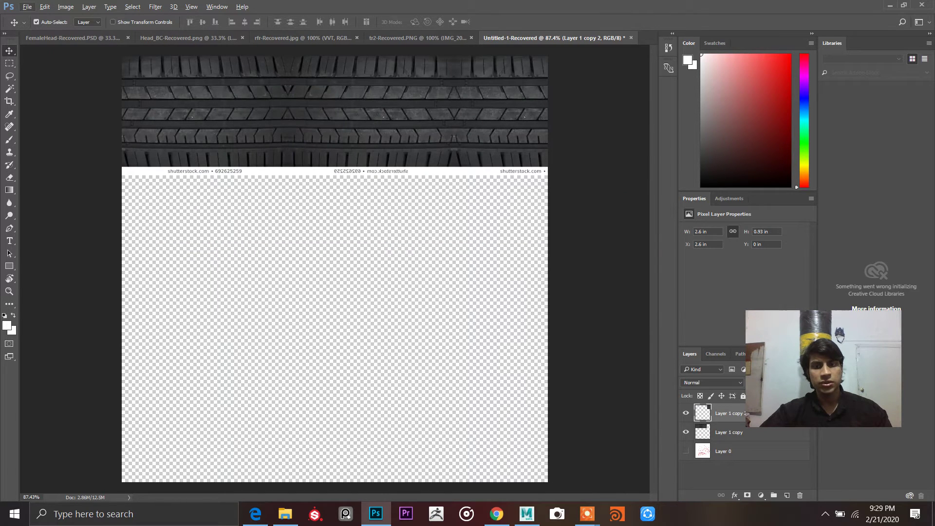
pyautogui.keyDown('shift'); pyautogui.click(718, 428); pyautogui.keyUp('shift')
pyautogui.keyDown('alt'); pyautogui.scroll(-2, 336, 272); pyautogui.keyUp('alt')
pyautogui.hotkey('ctrl', 'e')
# Scale the merged tread strip horizontally to 64.10% so it fits exactly within the canvas width
pyautogui.hotkey('ctrl', 't')
pyautogui.keyDown('alt'); pyautogui.scroll(-4, 333, 268); pyautogui.keyUp('alt')
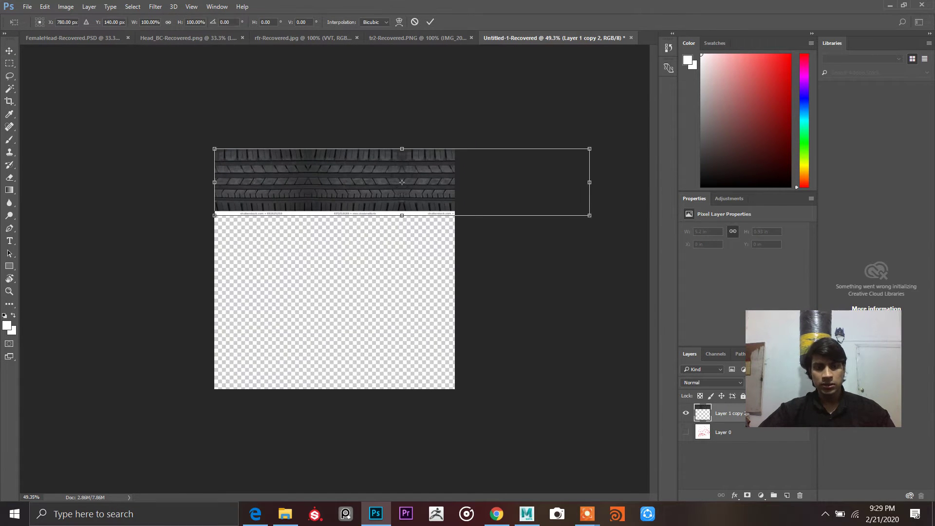
pyautogui.moveTo(590, 183); pyautogui.dragTo(455, 182)
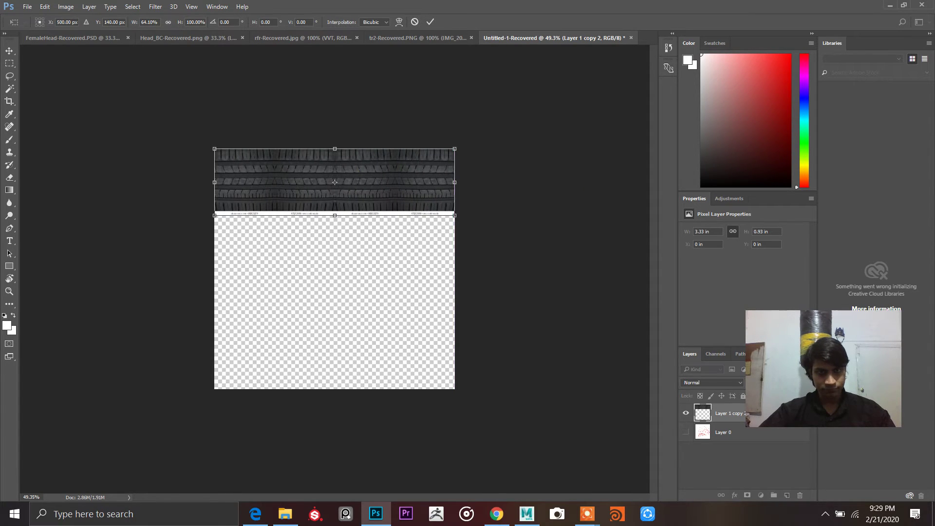
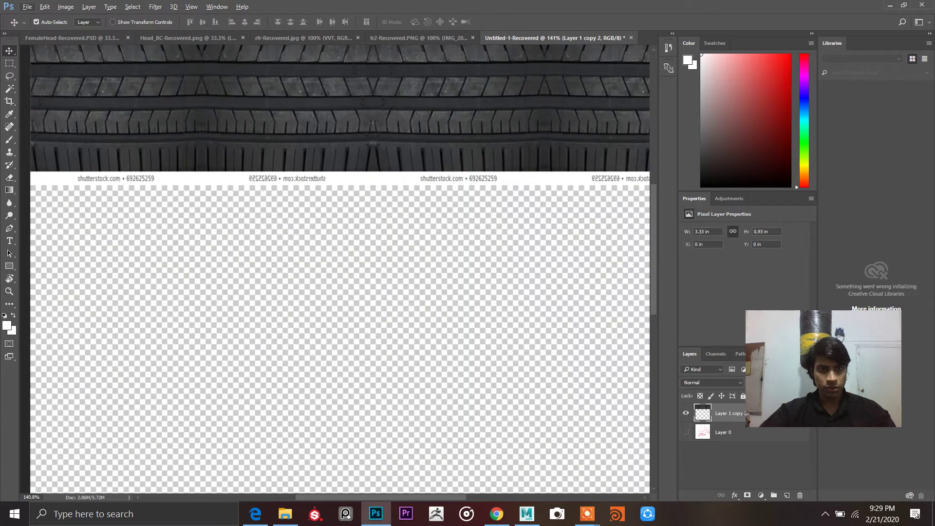
# Delete the white shutterstock watermark strip along the lower edge of the tread and clear the selection
pyautogui.keyDown('alt'); pyautogui.scroll(-3, 229, 161); pyautogui.keyUp('alt')
pyautogui.press('m')
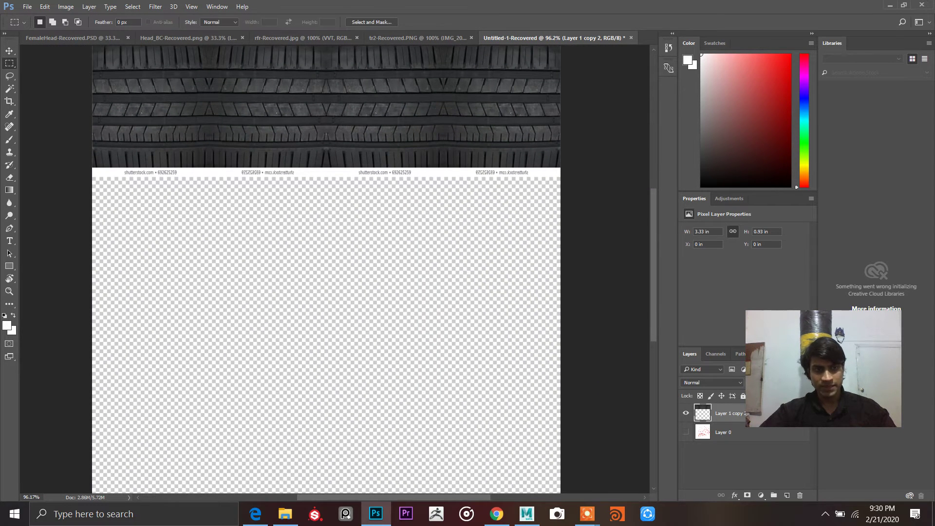
pyautogui.moveTo(94, 165); pyautogui.dragTo(611, 276)
pyautogui.press('Delete')
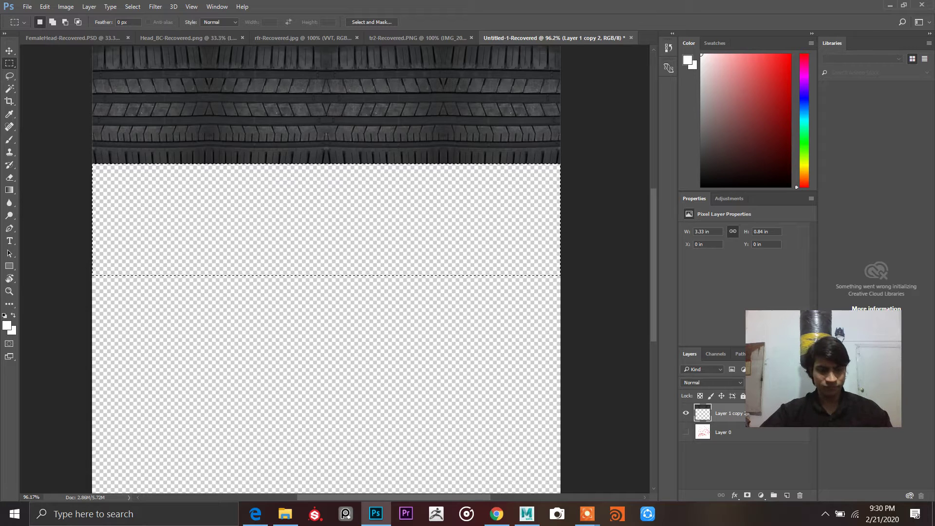
pyautogui.hotkey('ctrl', 'd')
pyautogui.keyDown('alt'); pyautogui.scroll(-2, 335, 269); pyautogui.keyUp('alt')
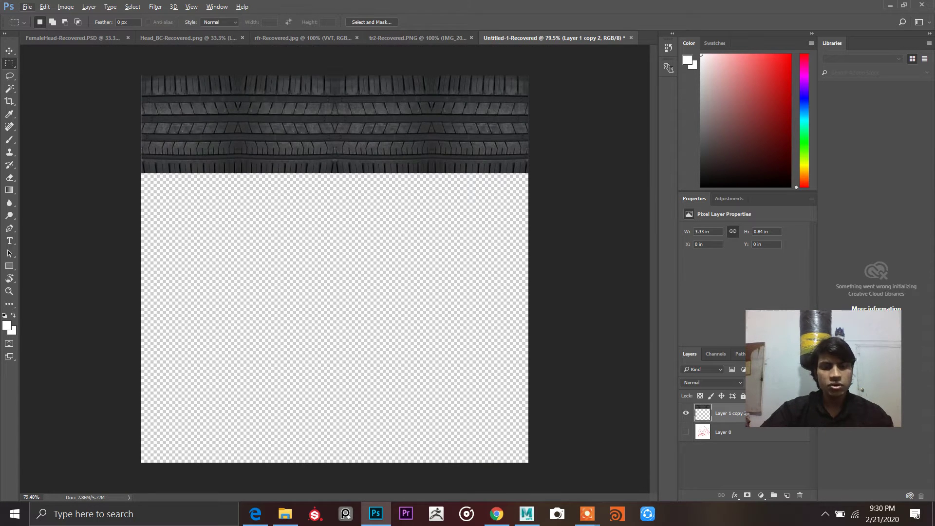
pyautogui.press('v')
pyautogui.click(492, 121)
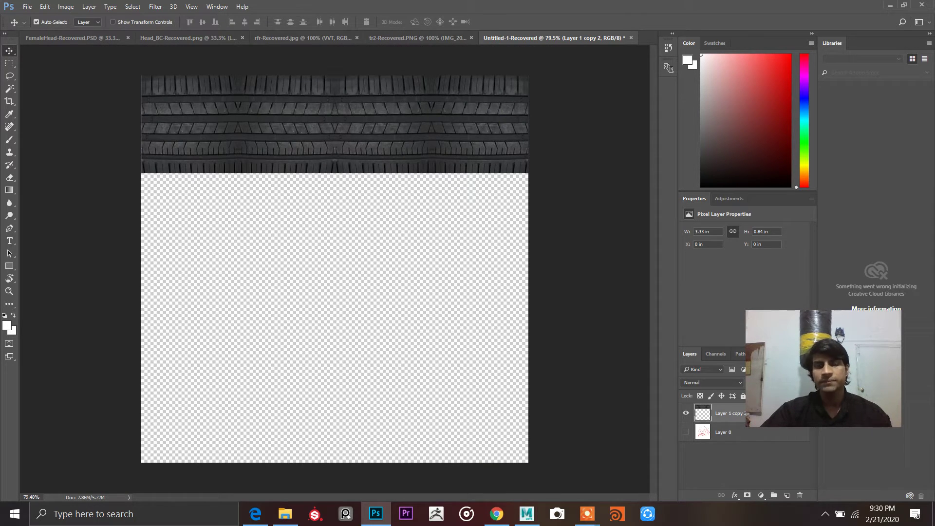
# Save the texture to the Desktop as a JPEG named tyre with quality 12 (Maximum) and Baseline Optimized format
pyautogui.hotkey('alt', 'f')
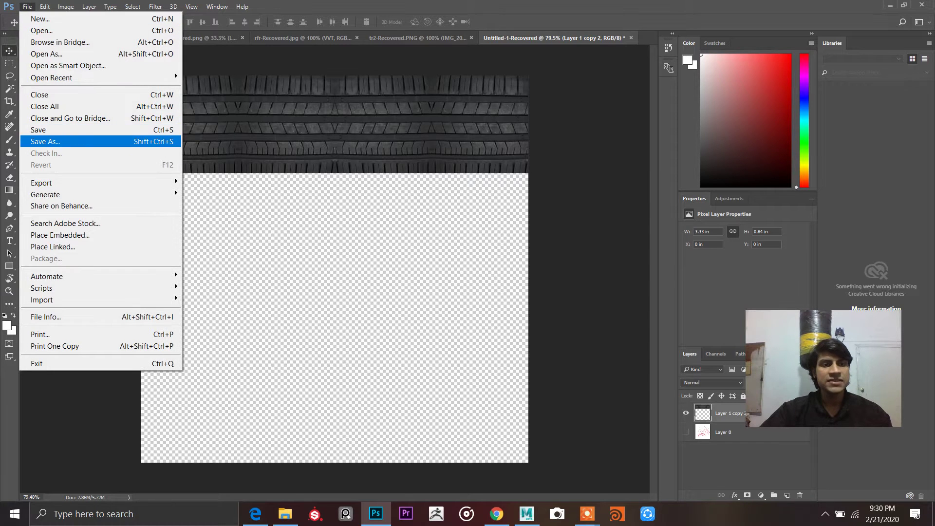
pyautogui.click(51, 142)
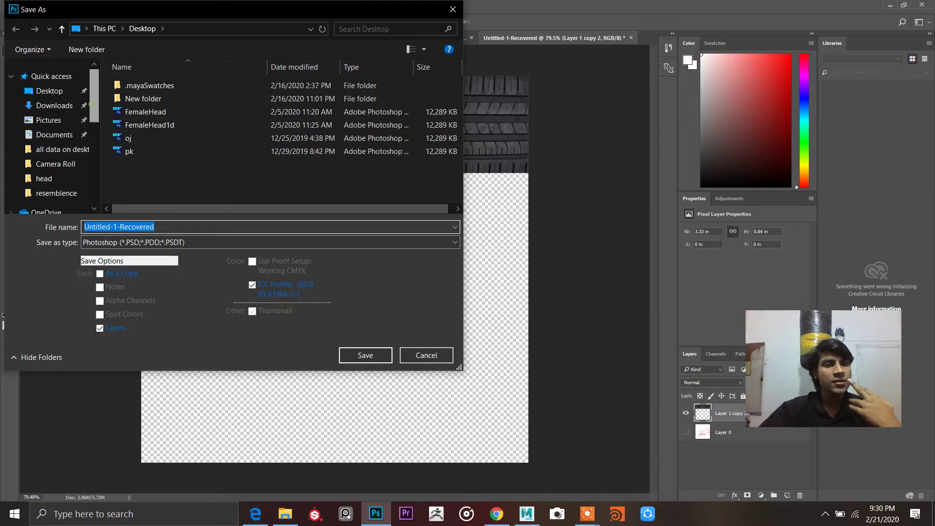
pyautogui.click(52, 90)
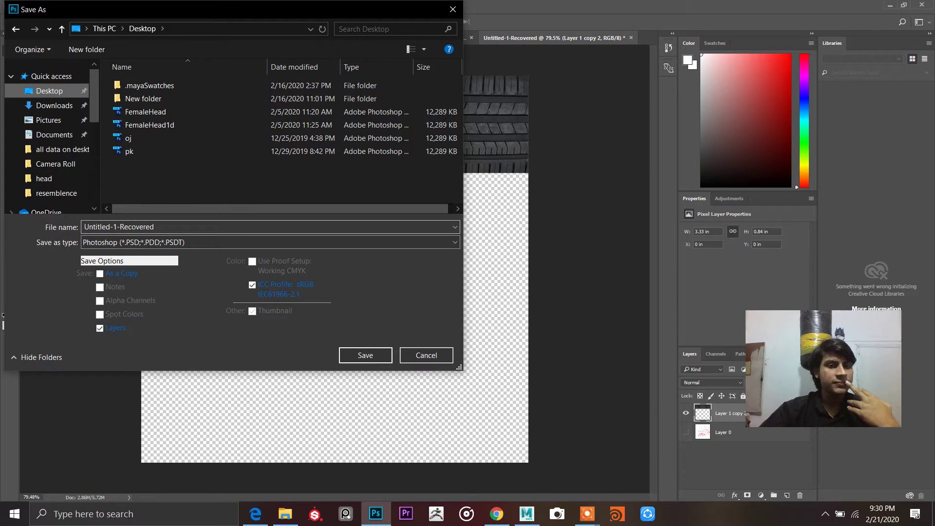
pyautogui.click(158, 226)
pyautogui.write('tyre')
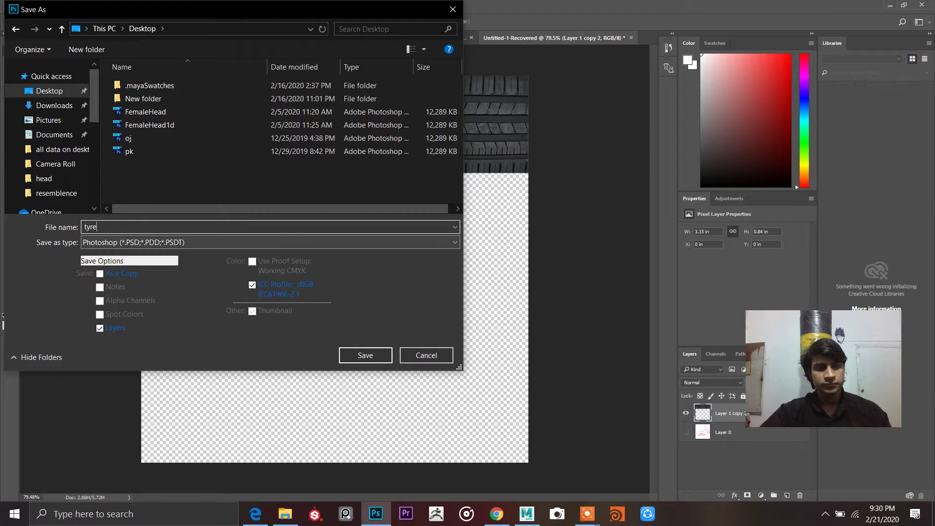
pyautogui.click(187, 242)
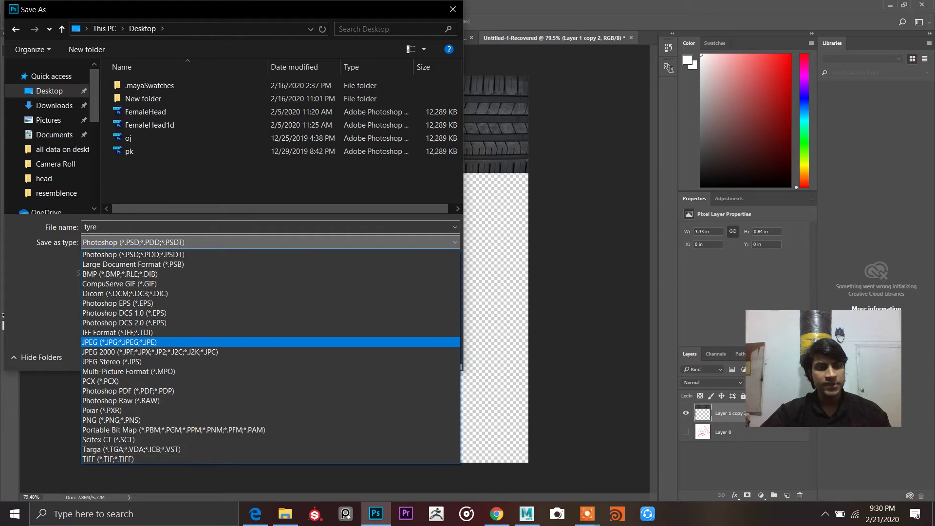
pyautogui.press('Return')
pyautogui.click(365, 356)
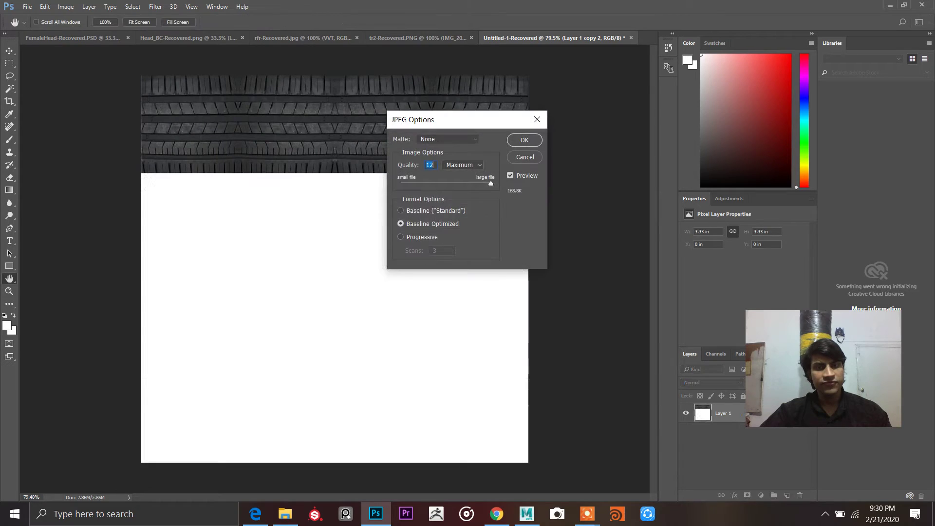
pyautogui.press('Return')
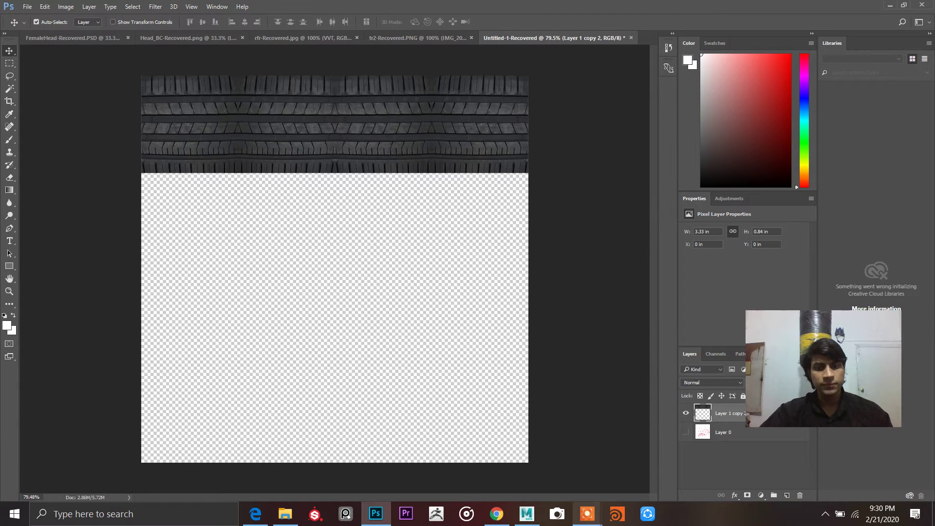
# Switch to Maya and assign a new Phong material to the selected right-hand tyre, pCylinder2
pyautogui.click(528, 514)
pyautogui.scroll(-3, 431, 172)
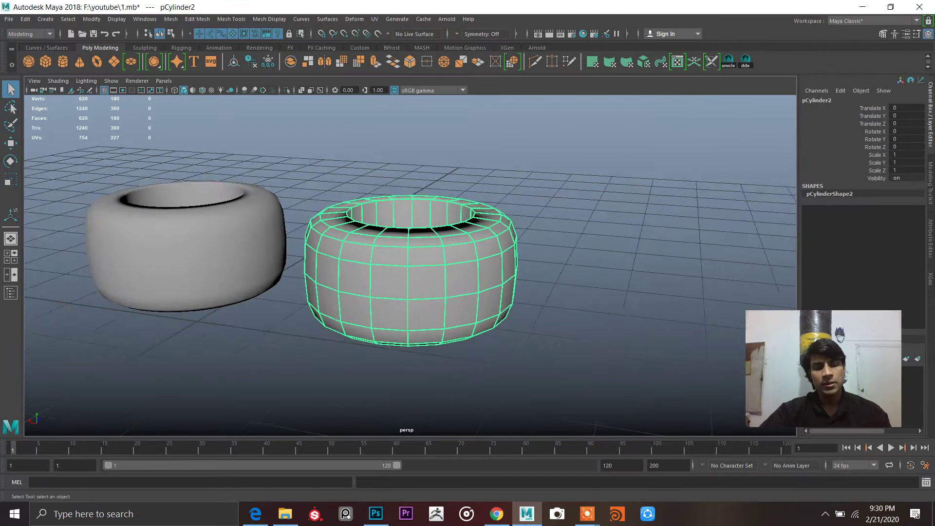
pyautogui.keyDown('alt'); pyautogui.moveTo(431, 172); pyautogui.dragTo(405, 175); pyautogui.keyUp('alt')
pyautogui.rightClick(424, 231)
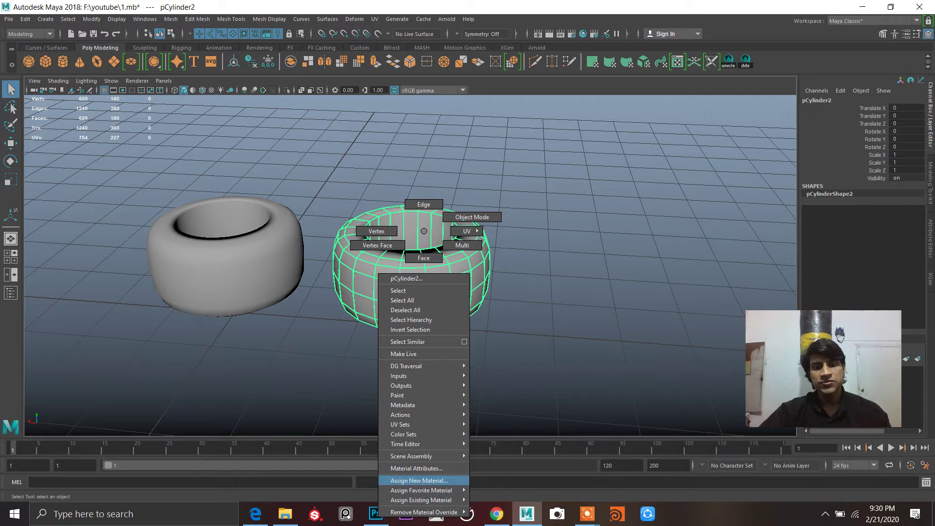
pyautogui.moveTo(421, 490)
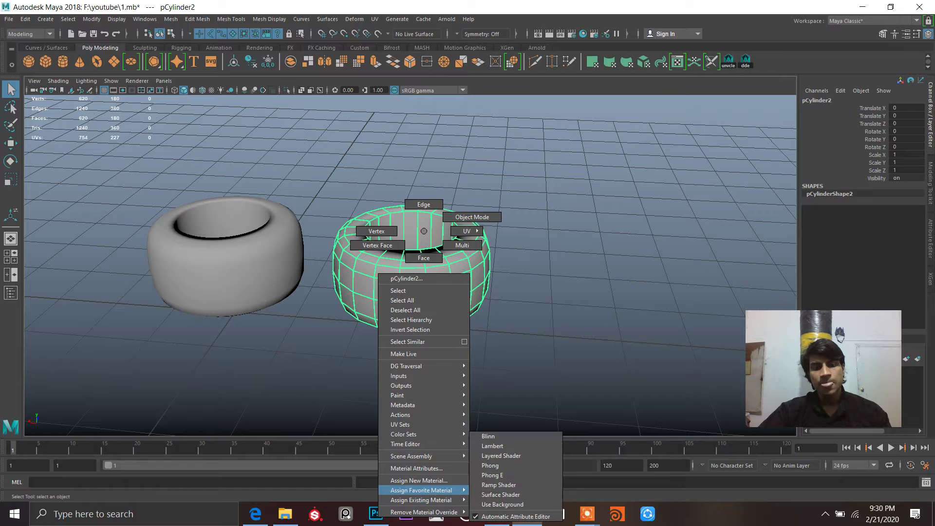
pyautogui.click(490, 465)
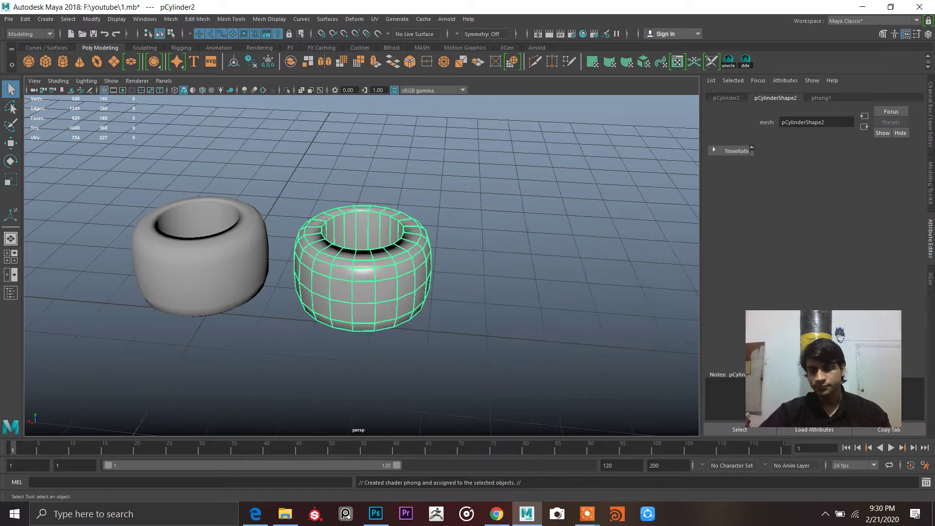
# Connect a File texture node to the Color attribute of the tyre's Phong material
pyautogui.click(821, 98)
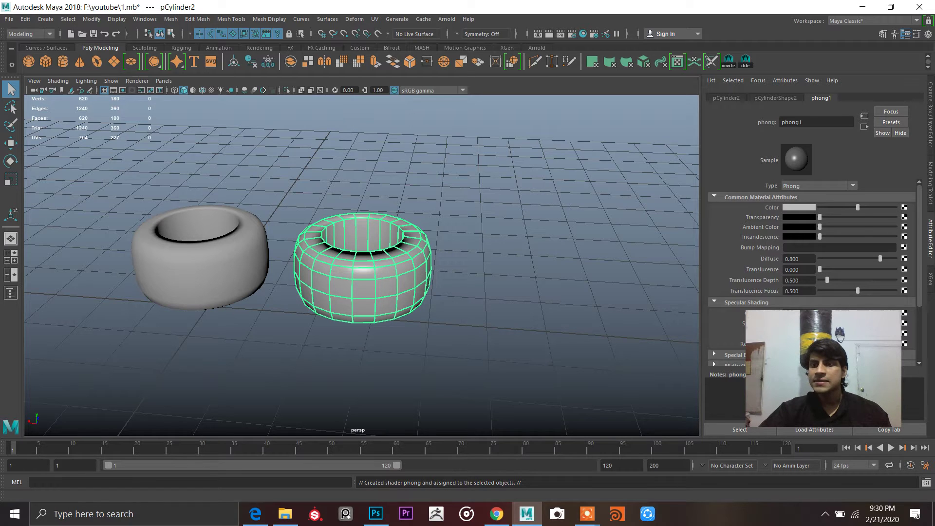
pyautogui.click(905, 208)
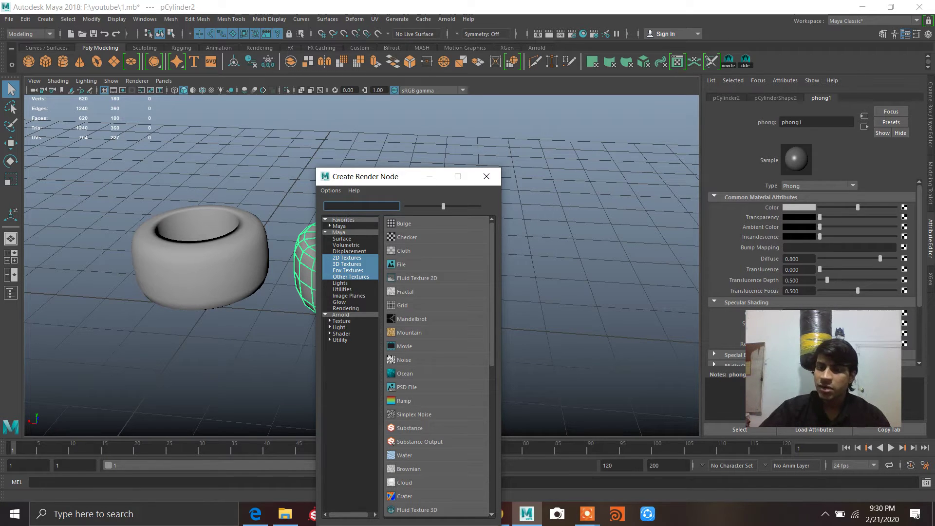
pyautogui.click(401, 264)
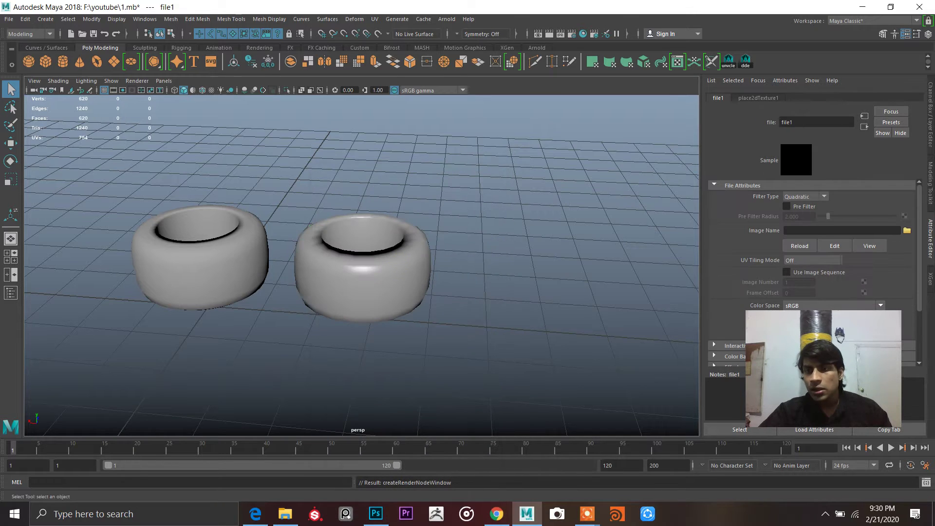
# Load tyre.jpg from the Desktop as the image of the File texture
pyautogui.click(907, 230)
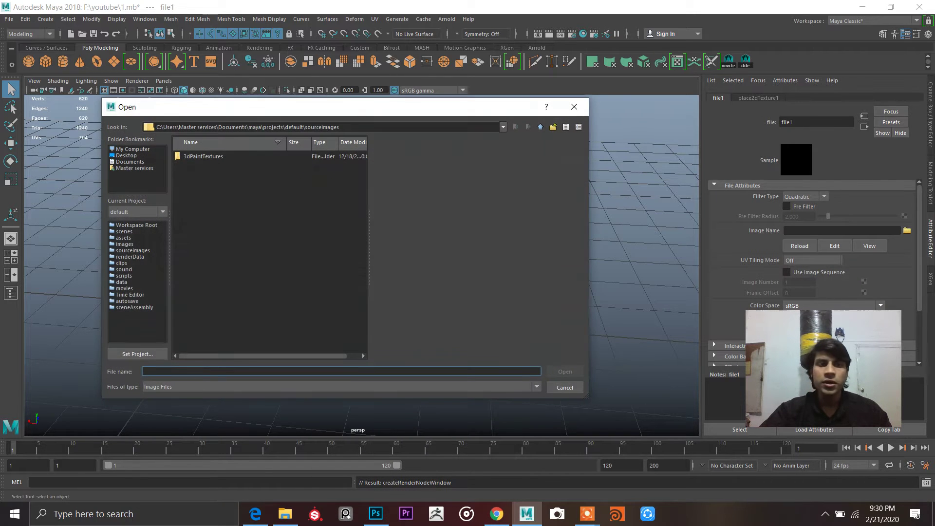
pyautogui.click(126, 156)
pyautogui.click(190, 185)
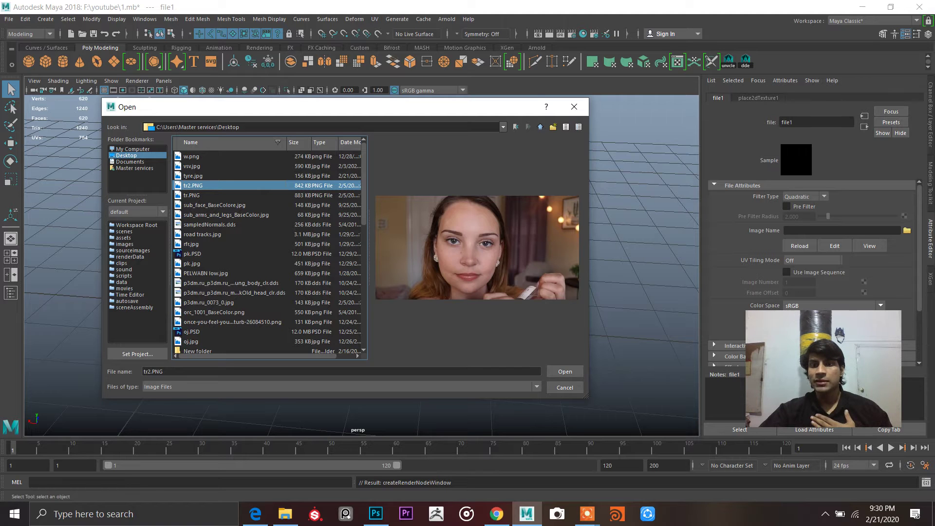
pyautogui.click(193, 176)
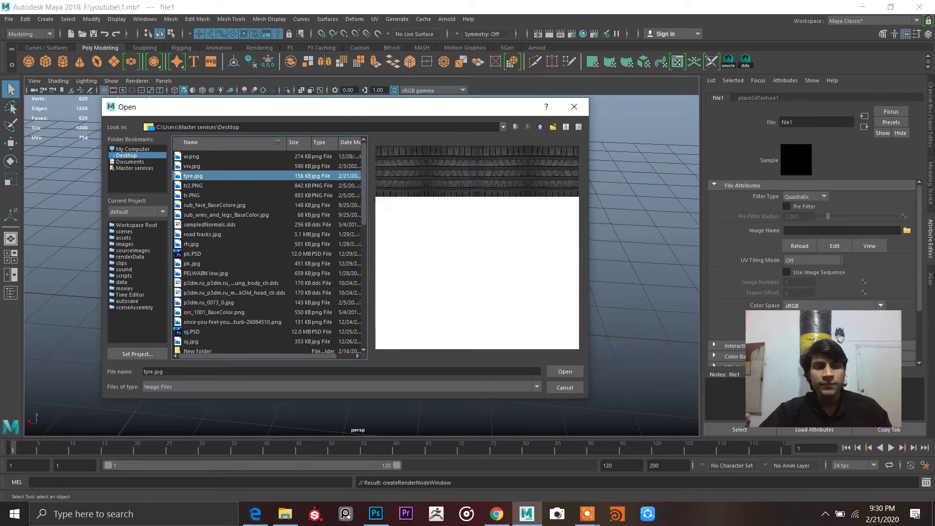
pyautogui.doubleClick(188, 175)
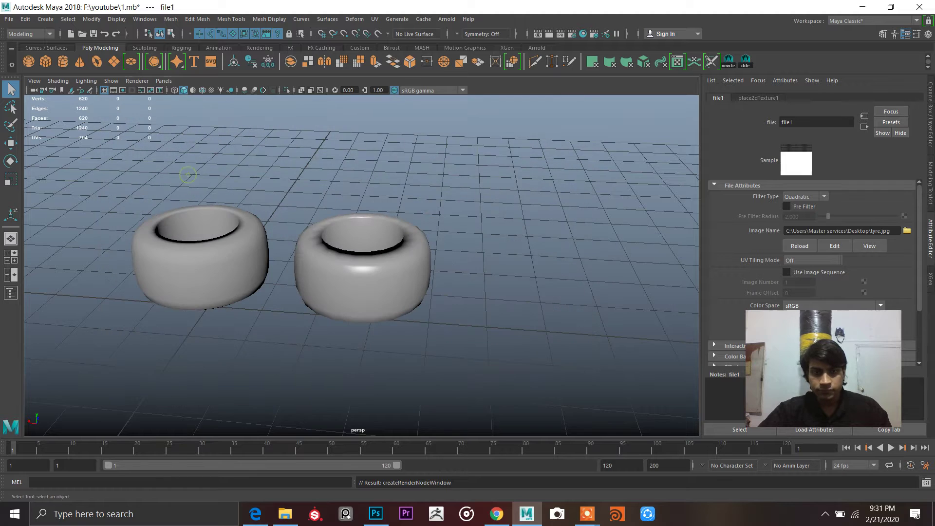
# Deselect everything and compare the tyres in wireframe, shaded, textured and all-lights display modes
pyautogui.click(561, 272)
pyautogui.scroll(3, 562, 271)
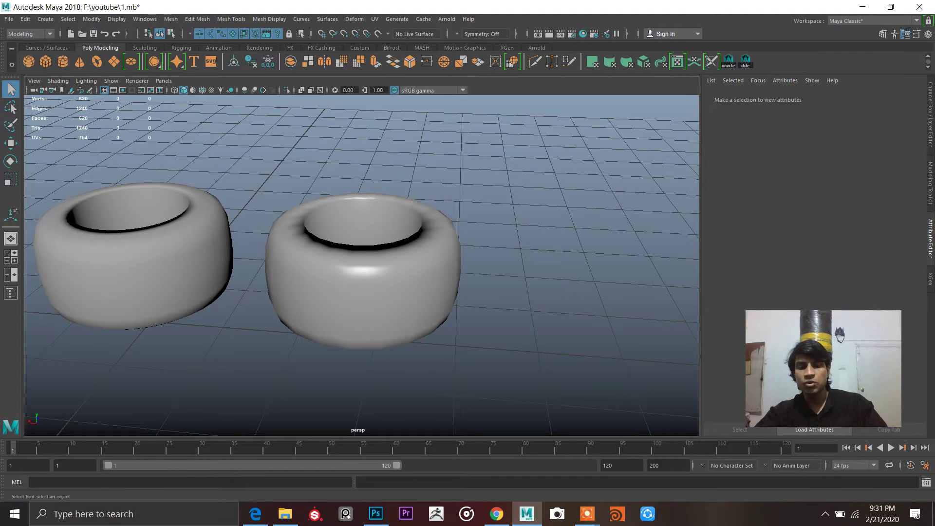
pyautogui.press('5')
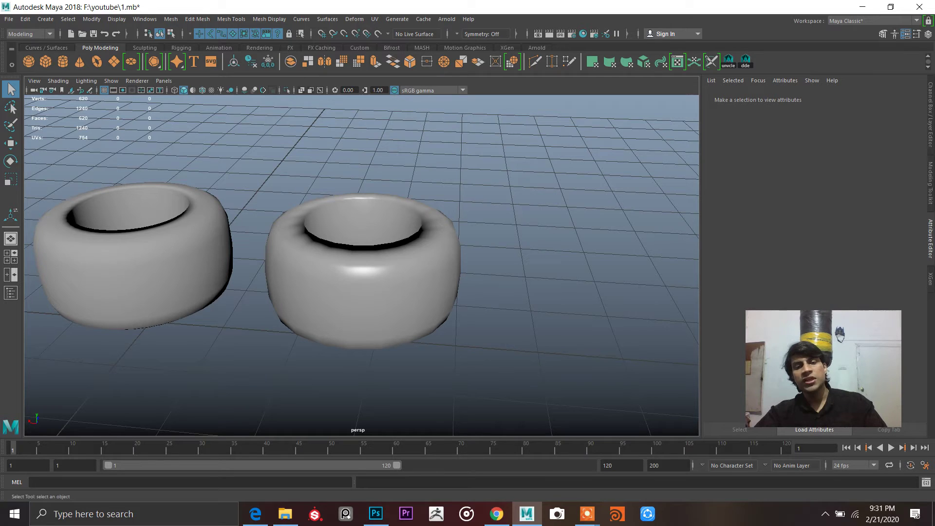
pyautogui.press('4')
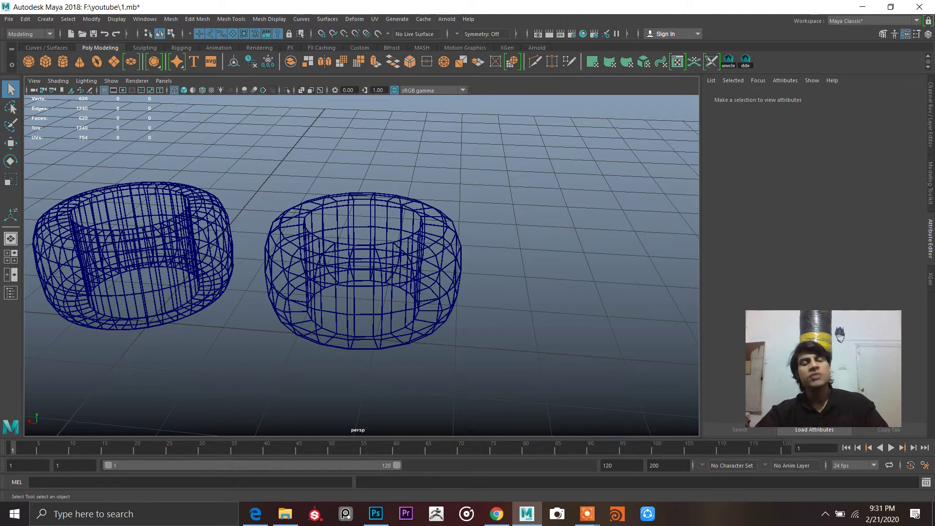
pyautogui.press('5')
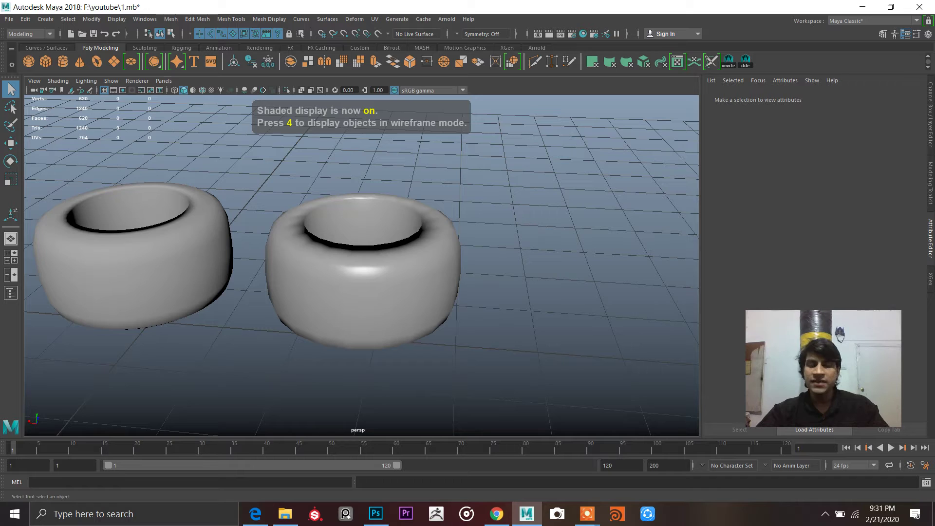
pyautogui.press('6')
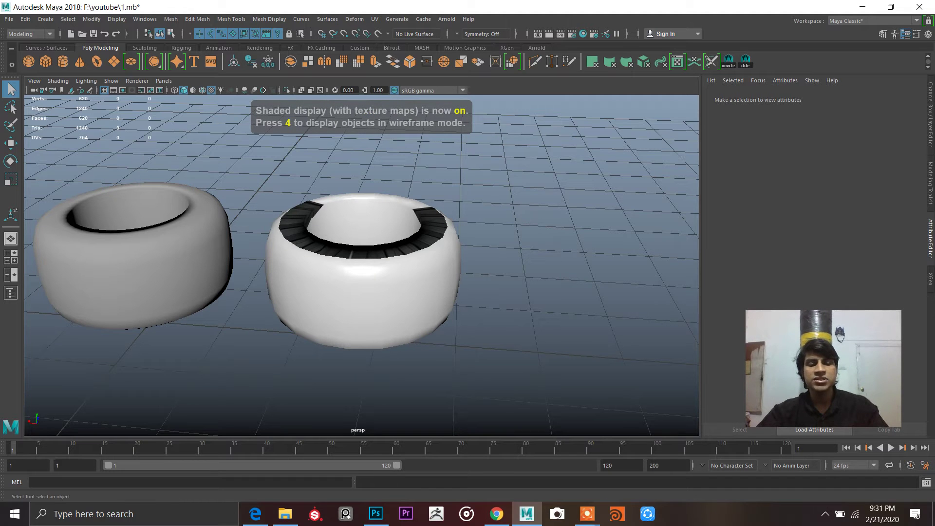
pyautogui.press('7')
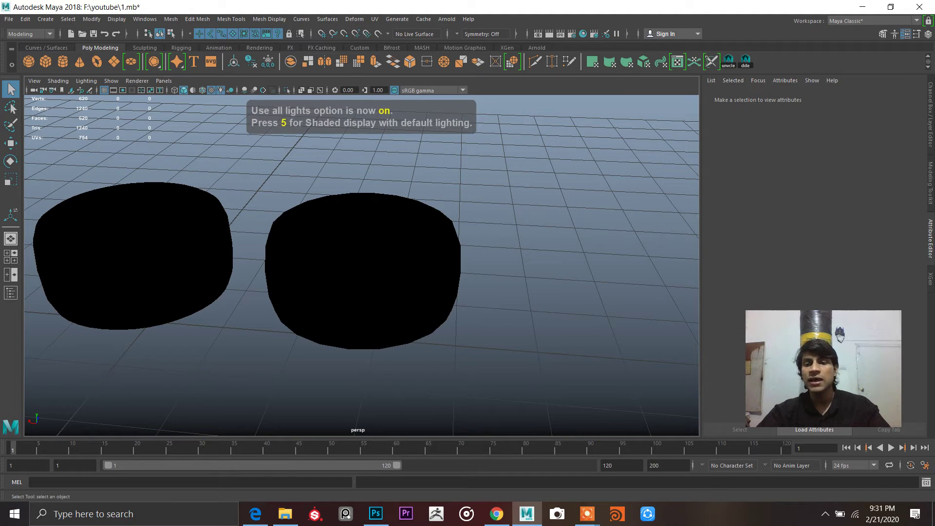
# Return the viewport to textured display, select the right-hand tyre and check how the tread texture sits on it
pyautogui.moveTo(463, 325)
pyautogui.keyDown('alt'); pyautogui.mouseDown()
pyautogui.moveTo(473, 320)
pyautogui.moveTo(481, 333)
pyautogui.mouseUp(); pyautogui.keyUp('alt')
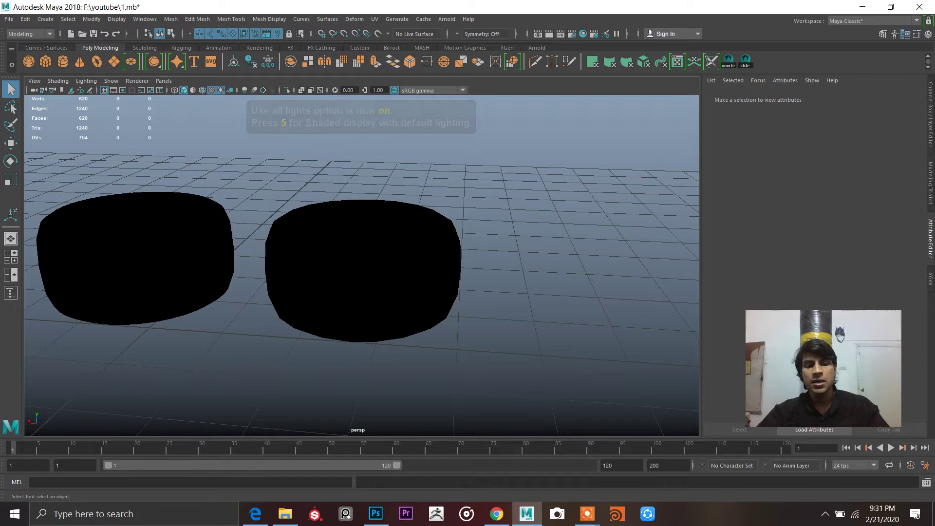
pyautogui.press('6')
pyautogui.keyDown('alt'); pyautogui.moveTo(429, 207); pyautogui.dragTo(391, 254); pyautogui.keyUp('alt')
pyautogui.click(391, 254)
pyautogui.scroll(3, 392, 254)
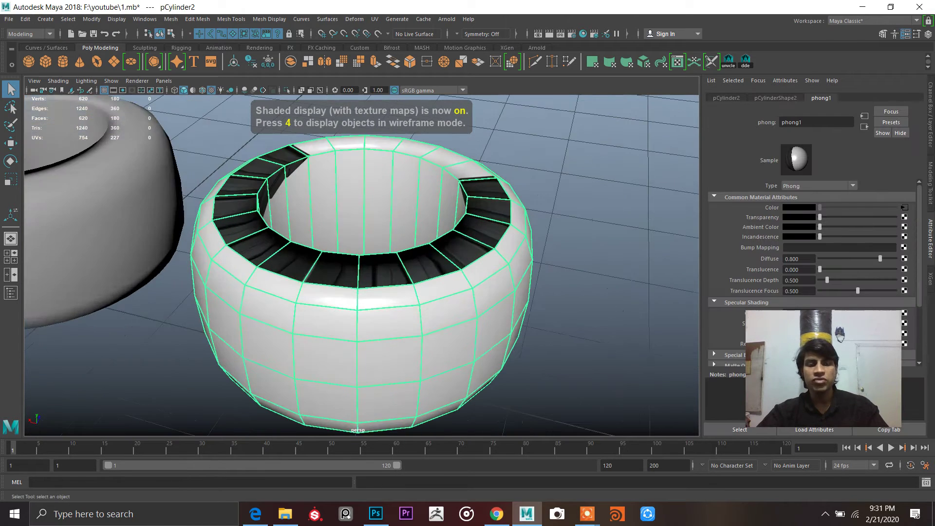
pyautogui.keyDown('alt'); pyautogui.moveTo(550, 195); pyautogui.dragTo(506, 185); pyautogui.keyUp('alt')
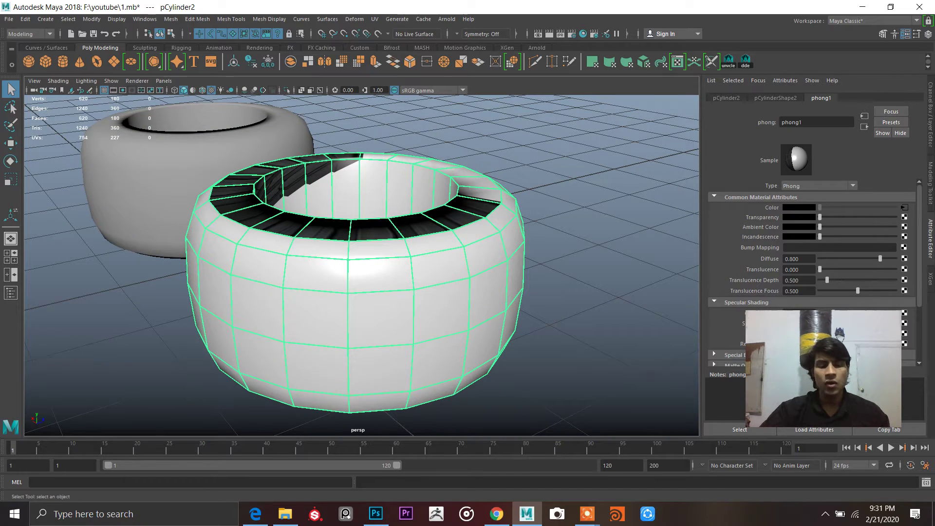
pyautogui.scroll(-5, 359, 263)
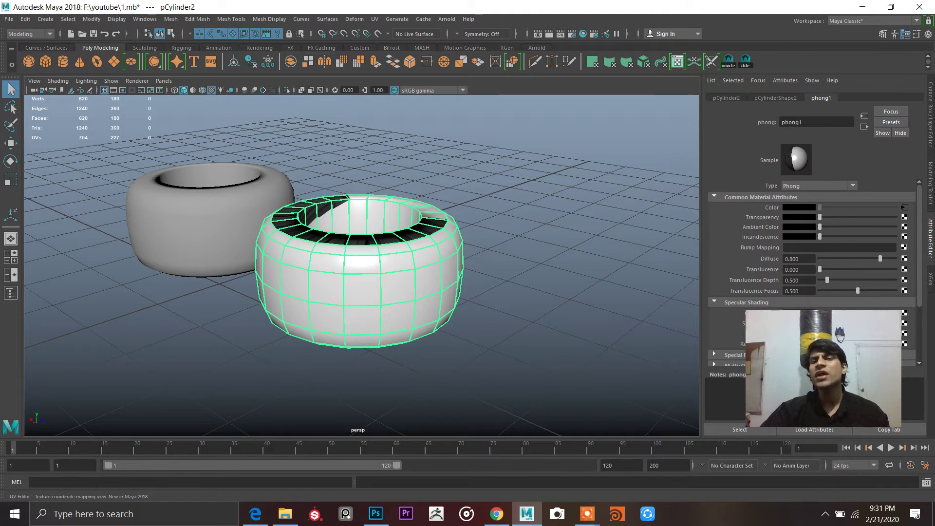
# Switch to the UV Editing workspace and widen the UV Editor beside the perspective view
pyautogui.click(842, 22)
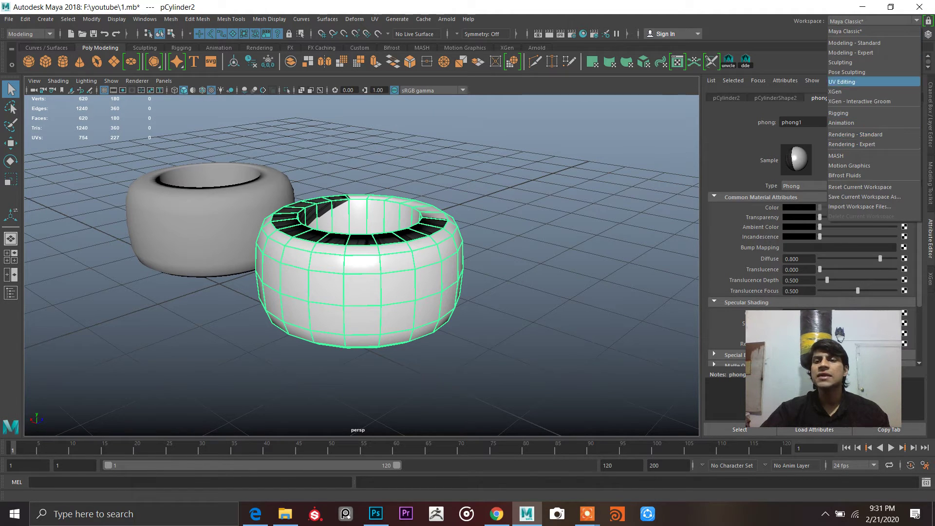
pyautogui.click(842, 81)
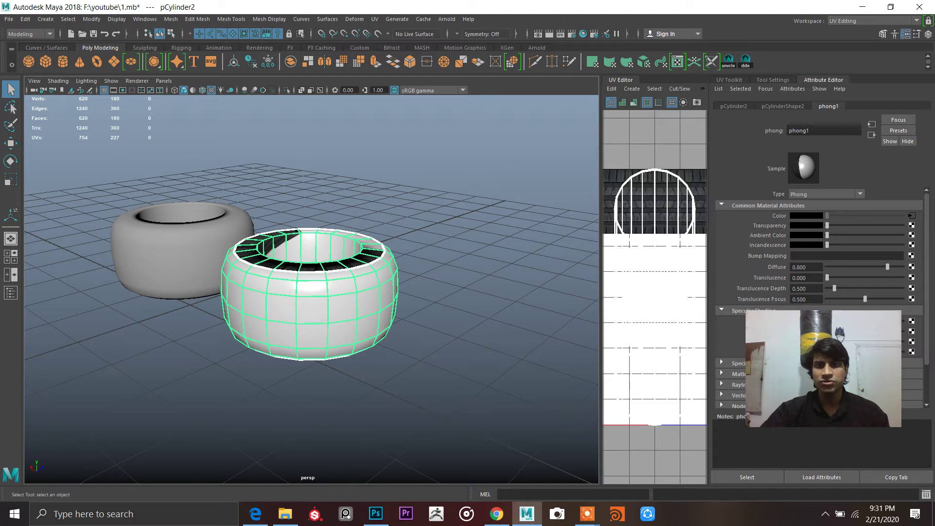
pyautogui.moveTo(601, 292); pyautogui.dragTo(532, 292)
pyautogui.scroll(-5, 390, 287)
pyautogui.keyDown('alt'); pyautogui.moveTo(390, 287); pyautogui.dragTo(389, 267); pyautogui.keyUp('alt')
pyautogui.scroll(5, 389, 268)
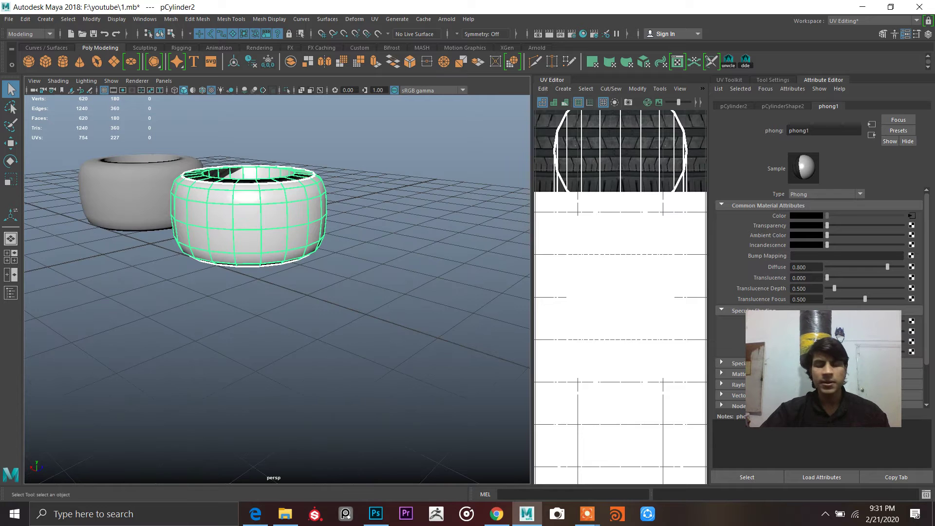
# Isolate the selected tyre and frame it in the perspective view
pyautogui.hotkey('ctrl', '1')
pyautogui.press('f')
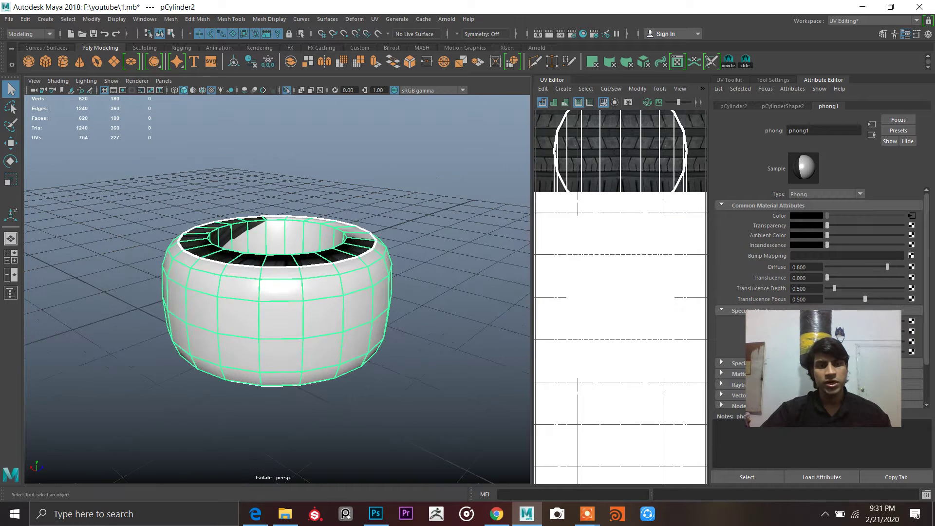
pyautogui.keyDown('alt'); pyautogui.moveTo(229, 312); pyautogui.dragTo(237, 348); pyautogui.keyUp('alt')
pyautogui.click(142, 263)
pyautogui.keyDown('alt'); pyautogui.moveTo(205, 266); pyautogui.dragTo(265, 247); pyautogui.keyUp('alt')
pyautogui.scroll(5, 271, 271)
pyautogui.click(270, 270)
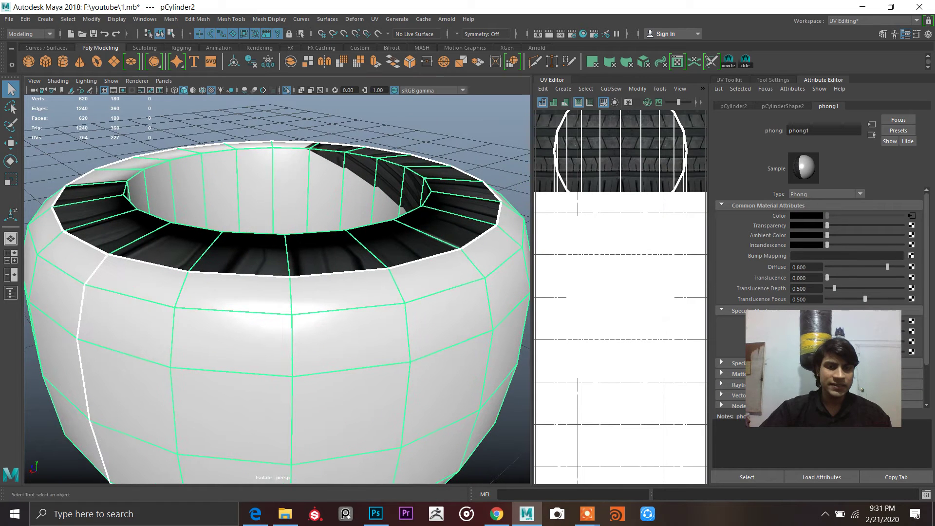
# Select the two edge loops running around the tyre at the upper and lower borders of the outer tread
pyautogui.moveTo(319, 235); pyautogui.dragTo(320, 207, button='right')
pyautogui.doubleClick(329, 313)
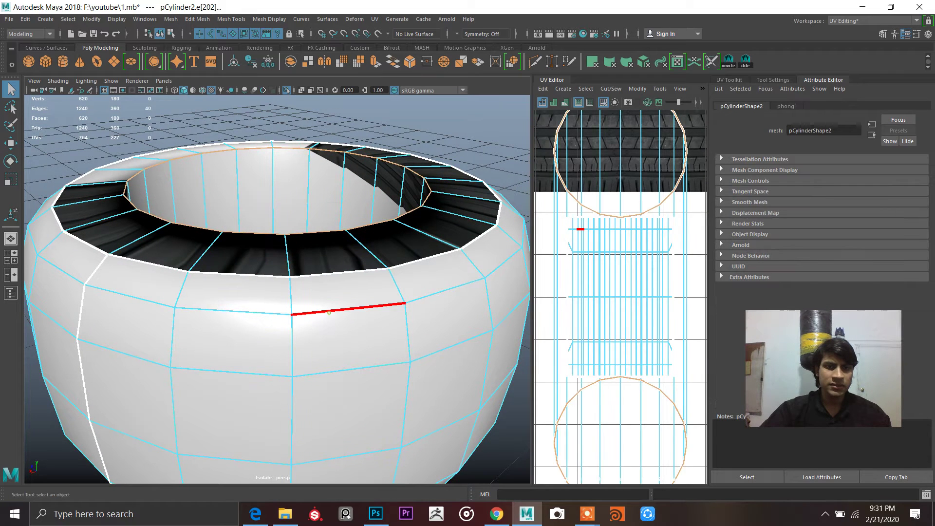
pyautogui.keyDown('alt'); pyautogui.moveTo(329, 313); pyautogui.dragTo(313, 244); pyautogui.keyUp('alt')
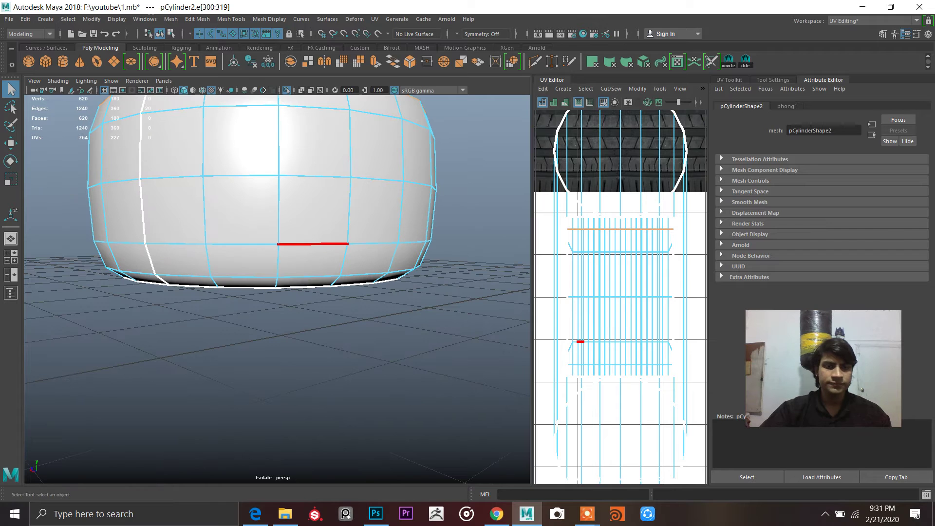
pyautogui.doubleClick(309, 277)
pyautogui.keyDown('alt'); pyautogui.moveTo(310, 276); pyautogui.dragTo(316, 341); pyautogui.keyUp('alt')
pyautogui.keyDown('alt'); pyautogui.moveTo(314, 220); pyautogui.dragTo(317, 191); pyautogui.keyUp('alt')
pyautogui.click(345, 215)
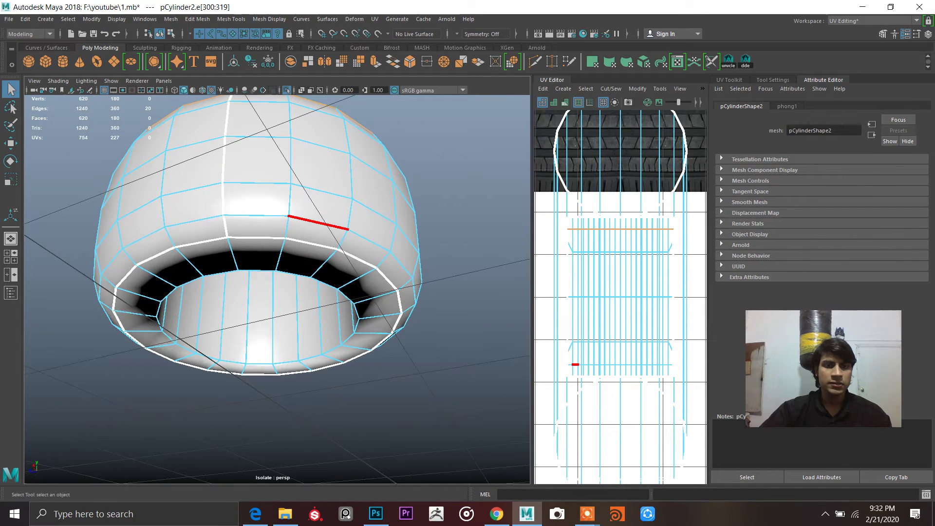
pyautogui.keyDown('shift'); pyautogui.doubleClick(368, 241); pyautogui.keyUp('shift')
pyautogui.keyDown('alt'); pyautogui.moveTo(375, 212); pyautogui.dragTo(371, 269); pyautogui.keyUp('alt')
pyautogui.scroll(-5, 588, 220)
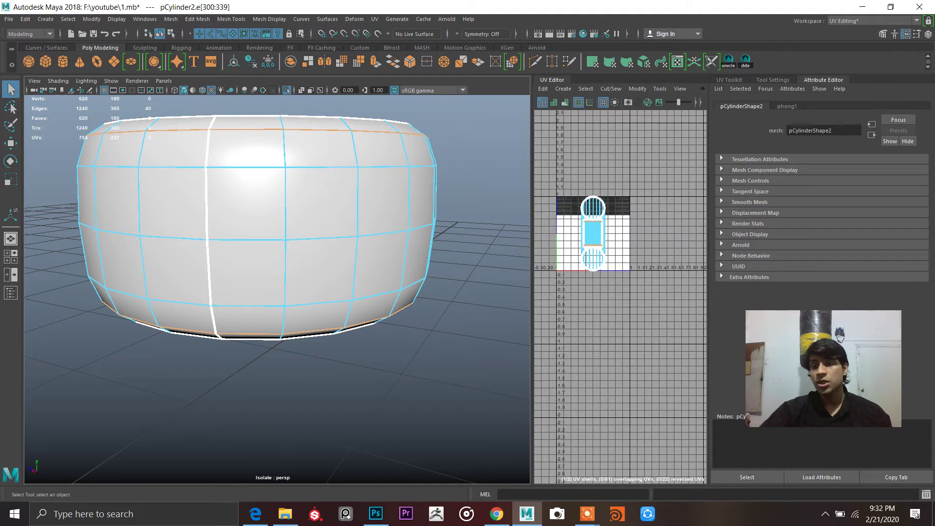
pyautogui.scroll(5, 632, 174)
pyautogui.scroll(-3, 631, 183)
pyautogui.scroll(-3, 297, 226)
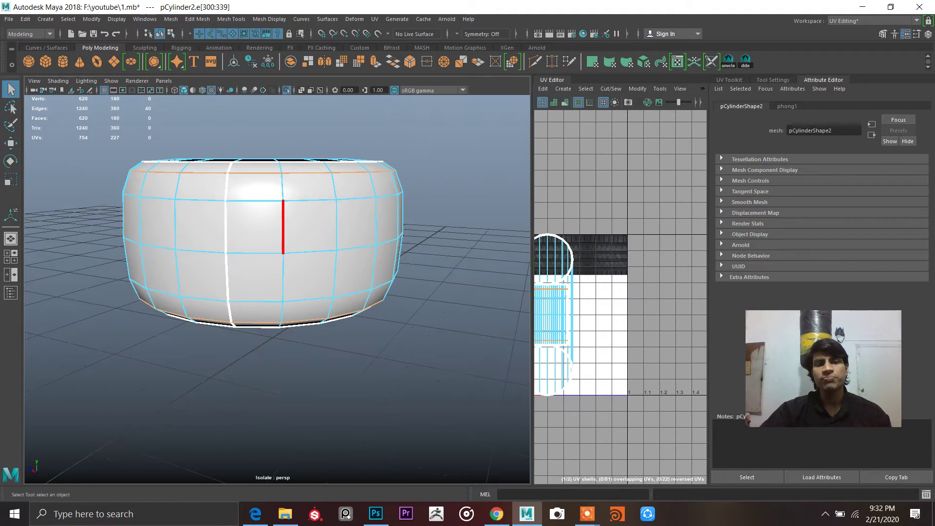
pyautogui.keyDown('alt'); pyautogui.moveTo(320, 224); pyautogui.dragTo(302, 225); pyautogui.keyUp('alt')
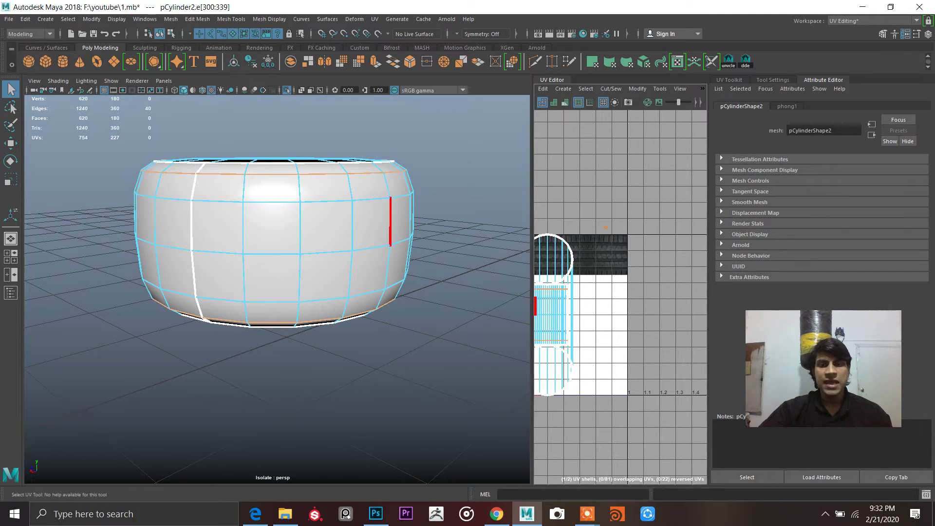
# Try selecting all of the tyre's UV faces in the UV Editor and deleting their UVs
pyautogui.moveTo(567, 243); pyautogui.dragTo(580, 208, button='right')
pyautogui.scroll(-4, 581, 206)
pyautogui.moveTo(576, 195); pyautogui.dragTo(566, 292)
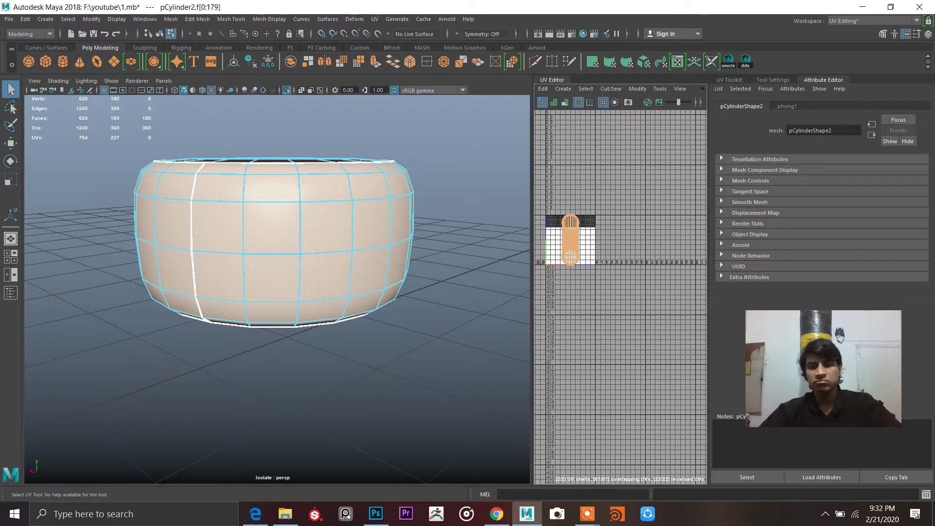
pyautogui.press('Delete')
pyautogui.moveTo(389, 194); pyautogui.dragTo(413, 172, button='right')
pyautogui.click(413, 173)
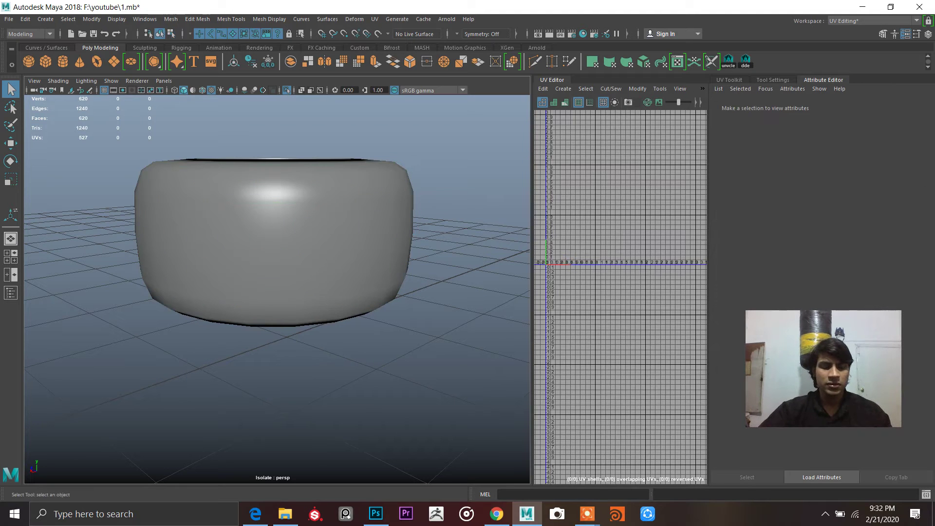
# Undo the UV deletion and go back to edge mode with the two tread border loops selected
pyautogui.hotkey('ctrl', 'z')
pyautogui.hotkey('ctrl', 'z')
pyautogui.hotkey('ctrl', 'z')
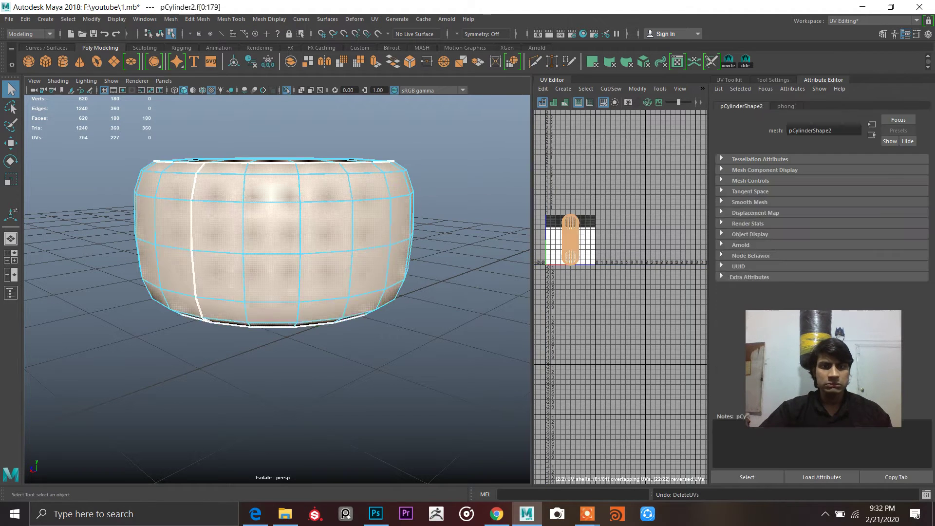
pyautogui.hotkey('ctrl', 'z')
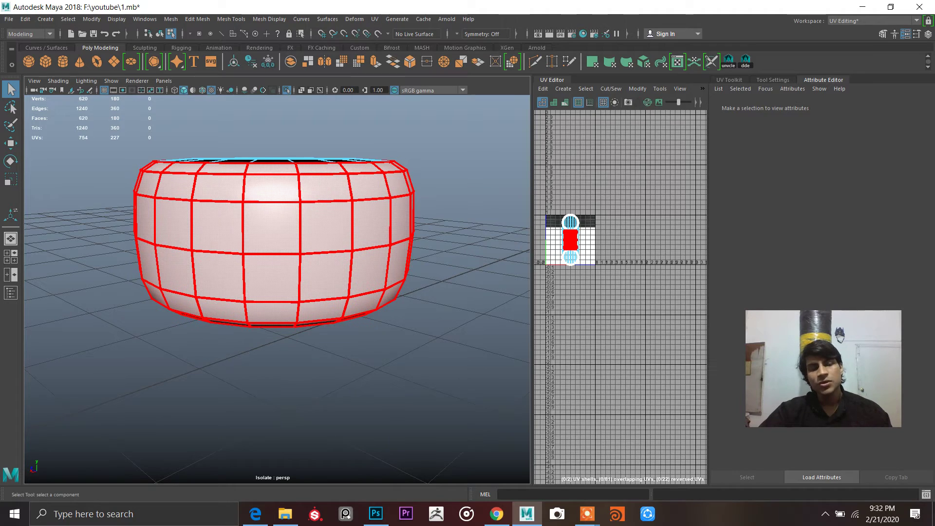
pyautogui.keyDown('alt'); pyautogui.moveTo(302, 233); pyautogui.dragTo(244, 256); pyautogui.keyUp('alt')
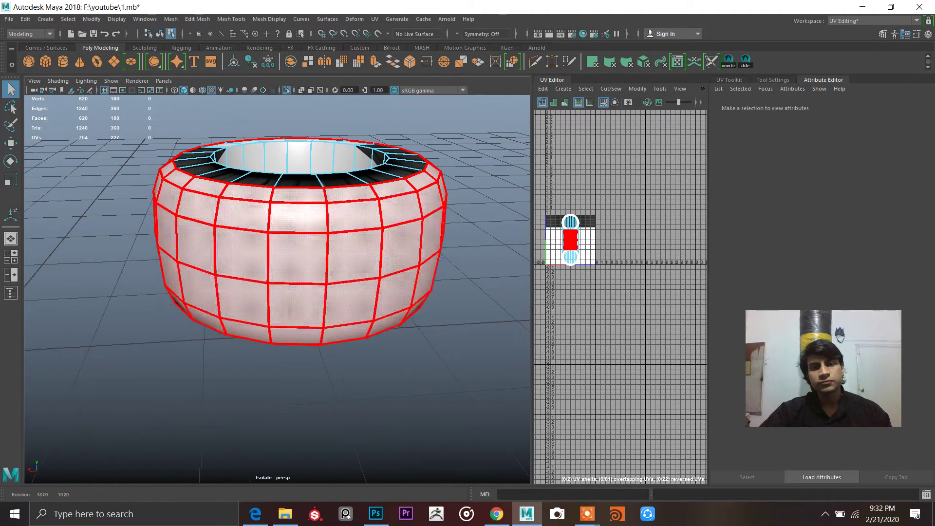
pyautogui.click(294, 231)
pyautogui.rightClick(295, 231)
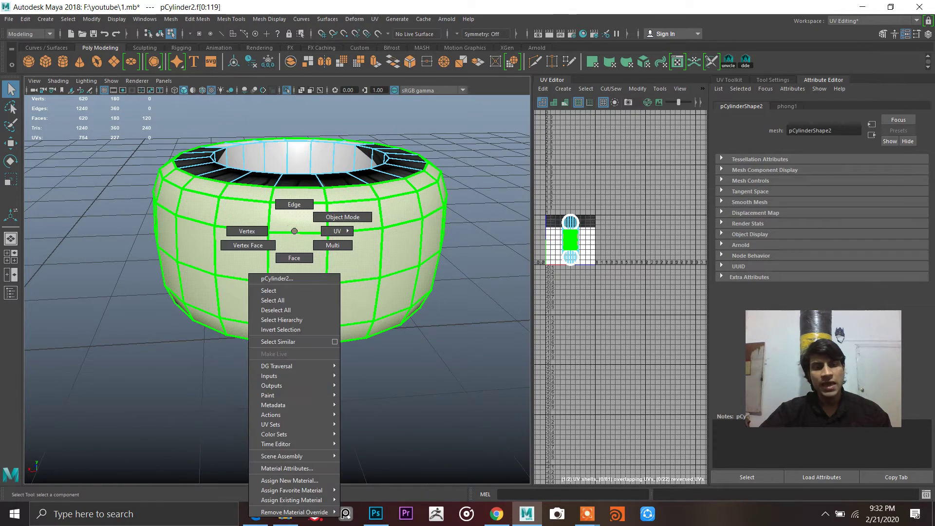
pyautogui.moveTo(295, 231); pyautogui.dragTo(297, 203, button='right')
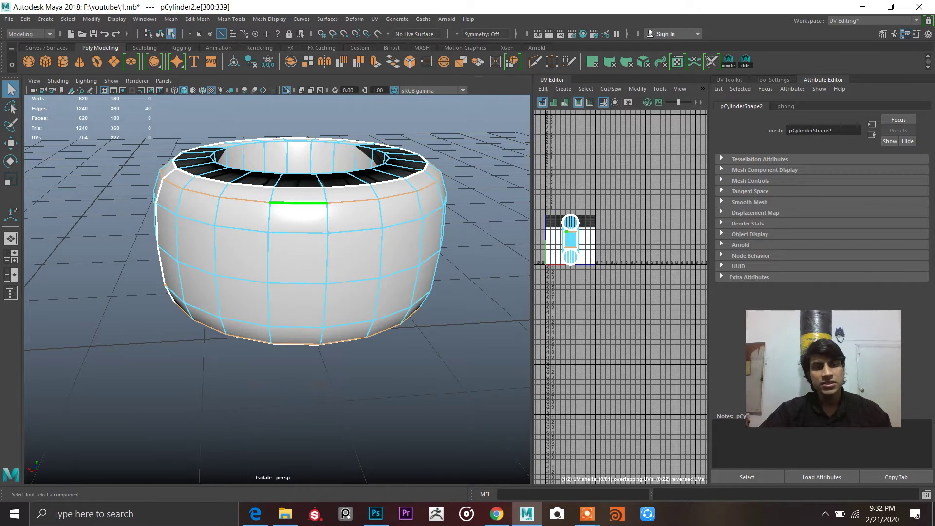
# Frame the tyre in the front view and select the faces of its tread band in face mode
pyautogui.keyDown('alt'); pyautogui.moveTo(297, 202); pyautogui.dragTo(302, 170); pyautogui.keyUp('alt')
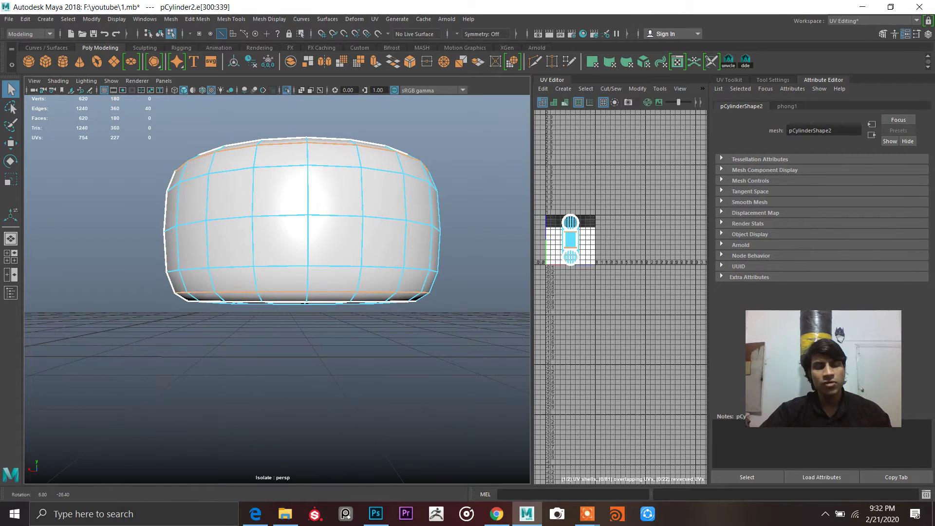
pyautogui.press('space')
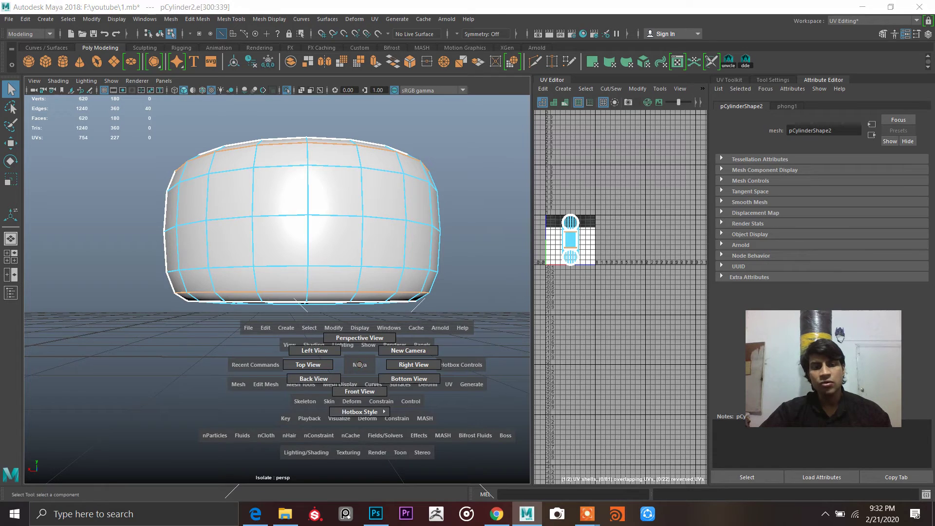
pyautogui.moveTo(359, 365); pyautogui.dragTo(359, 391)
pyautogui.press('f')
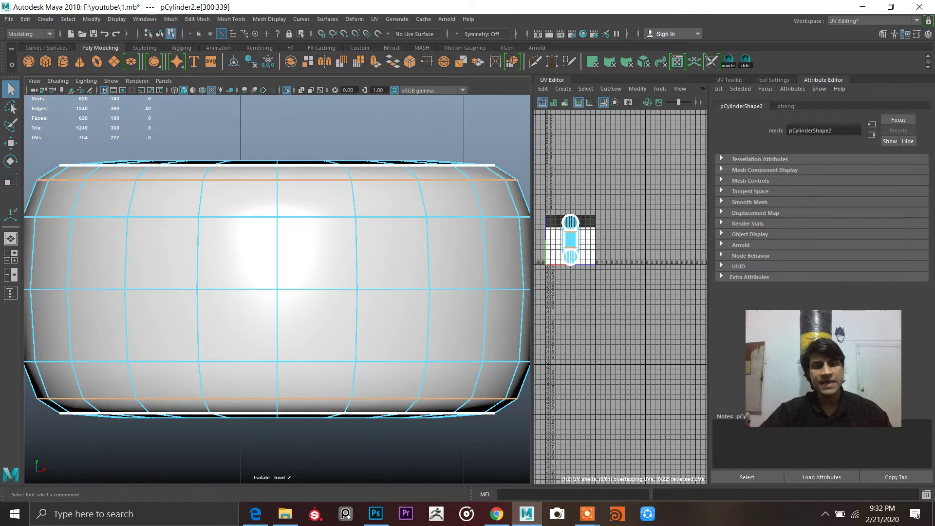
pyautogui.scroll(-8, 226, 258)
pyautogui.scroll(1, 227, 257)
pyautogui.moveTo(152, 236); pyautogui.dragTo(152, 262, button='right')
pyautogui.scroll(3, 175, 273)
pyautogui.click(127, 254)
pyautogui.moveTo(125, 253); pyautogui.dragTo(465, 332)
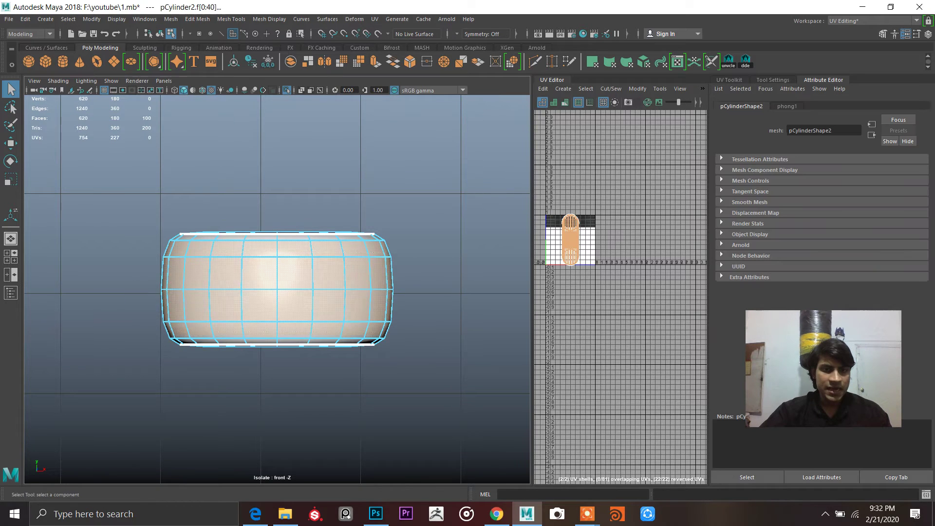
# Return to the perspective view and examine the selected faces on the tyre and in the UV Editor
pyautogui.scroll(3, 277, 290)
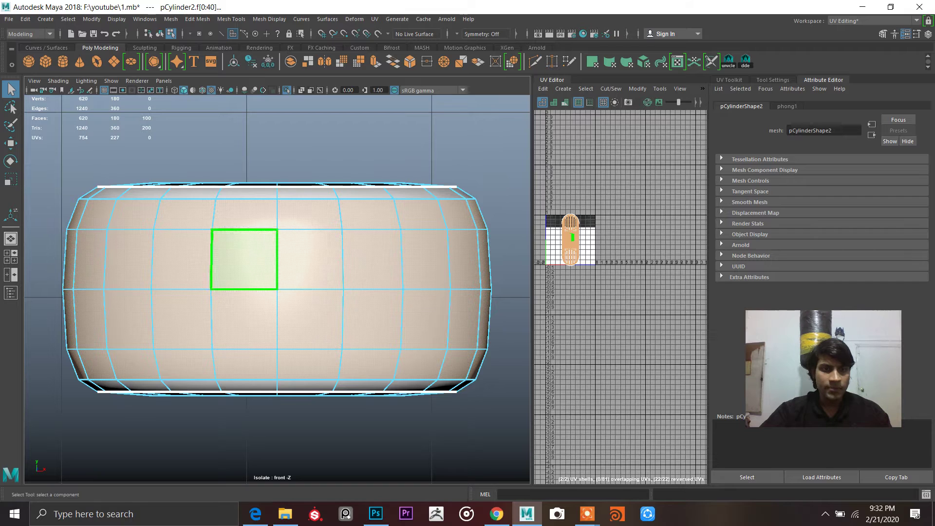
pyautogui.press('space')
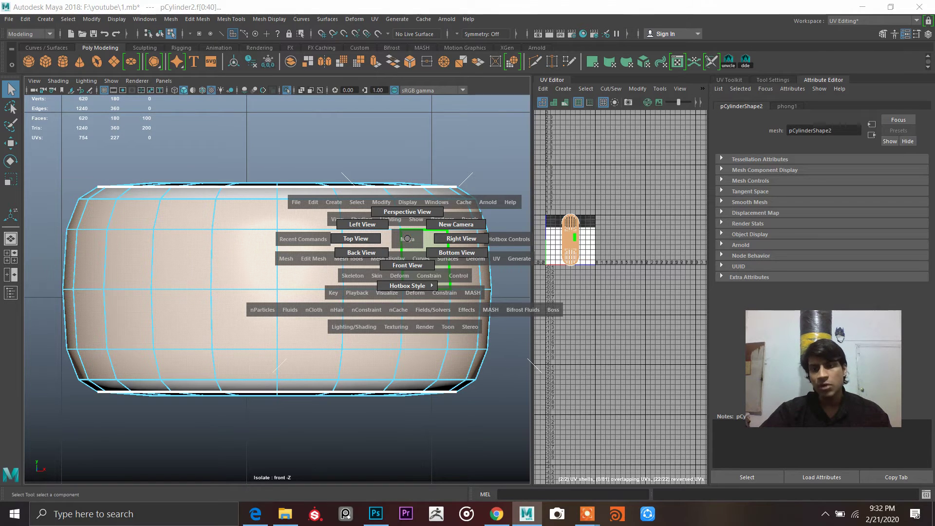
pyautogui.moveTo(408, 239); pyautogui.dragTo(407, 186)
pyautogui.keyDown('alt'); pyautogui.moveTo(292, 244); pyautogui.dragTo(424, 253); pyautogui.keyUp('alt')
pyautogui.moveTo(297, 291)
pyautogui.keyDown('alt'); pyautogui.mouseDown()
pyautogui.moveTo(300, 263)
pyautogui.moveTo(295, 303)
pyautogui.mouseUp(); pyautogui.keyUp('alt')
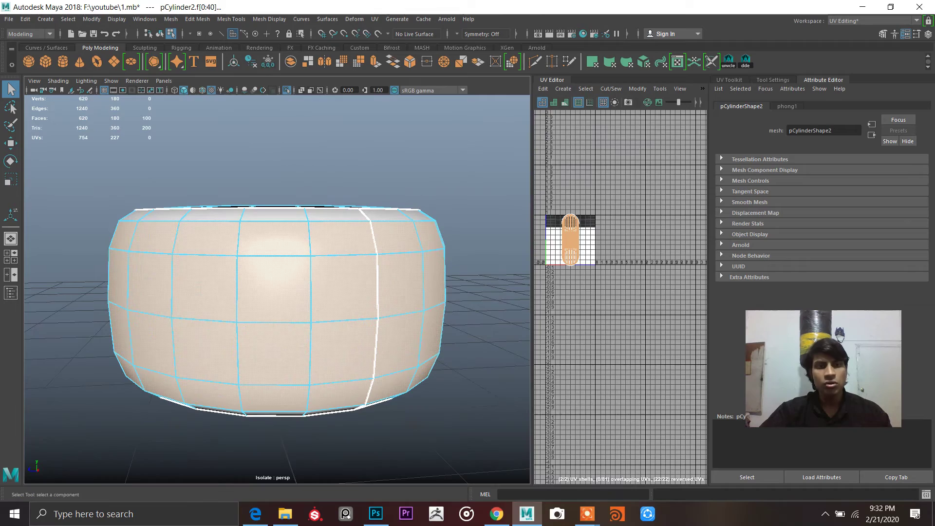
pyautogui.scroll(5, 565, 246)
pyautogui.keyDown('alt'); pyautogui.moveTo(565, 246); pyautogui.dragTo(594, 250, button='middle'); pyautogui.keyUp('alt')
pyautogui.scroll(-2, 593, 251)
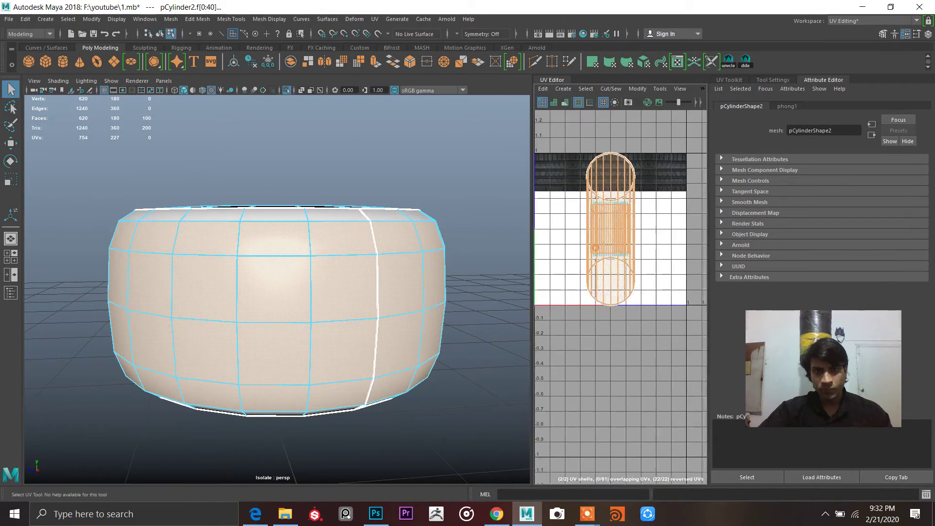
# Deselect the faces on the tyre's inner wall so that only the outer tread faces stay selected
pyautogui.keyDown('alt'); pyautogui.moveTo(317, 215); pyautogui.dragTo(289, 287); pyautogui.keyUp('alt')
pyautogui.keyDown('alt'); pyautogui.moveTo(290, 234); pyautogui.dragTo(334, 285, button='middle'); pyautogui.keyUp('alt')
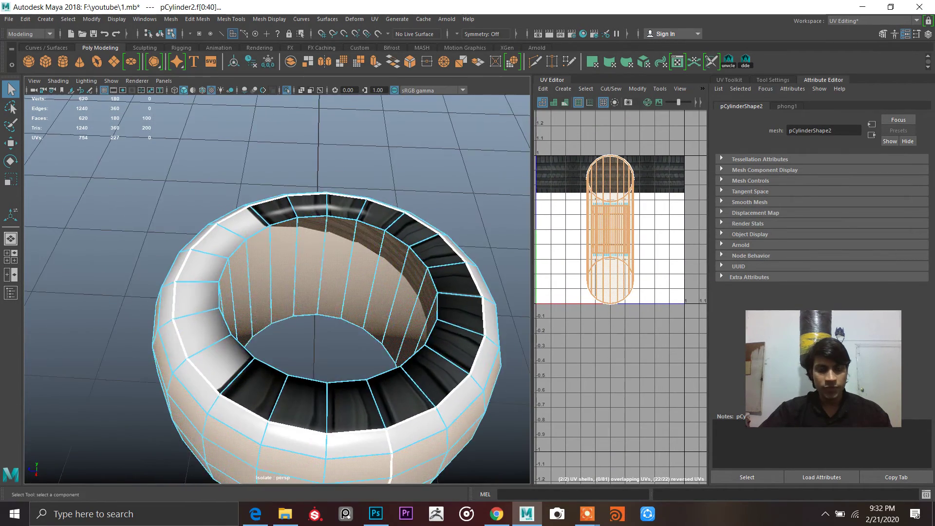
pyautogui.scroll(5, 326, 282)
pyautogui.moveTo(326, 283)
pyautogui.keyDown('alt'); pyautogui.mouseDown()
pyautogui.moveTo(290, 273)
pyautogui.moveTo(171, 317)
pyautogui.moveTo(126, 383)
pyautogui.moveTo(455, 380)
pyautogui.mouseUp(); pyautogui.keyUp('alt')
pyautogui.moveTo(380, 287)
pyautogui.keyDown('alt'); pyautogui.mouseDown()
pyautogui.moveTo(487, 219)
pyautogui.moveTo(516, 268)
pyautogui.mouseUp(); pyautogui.keyUp('alt')
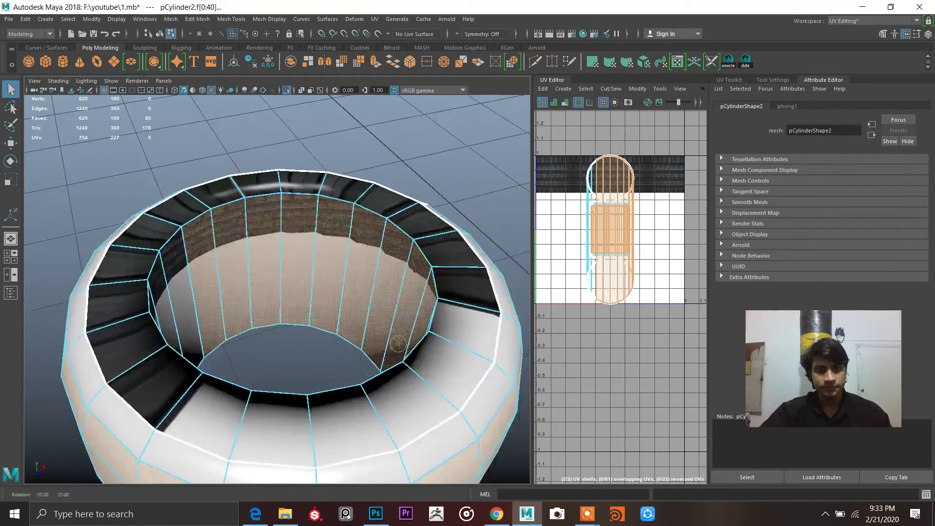
pyautogui.keyDown('ctrl'); pyautogui.moveTo(207, 283); pyautogui.dragTo(415, 309); pyautogui.keyUp('ctrl')
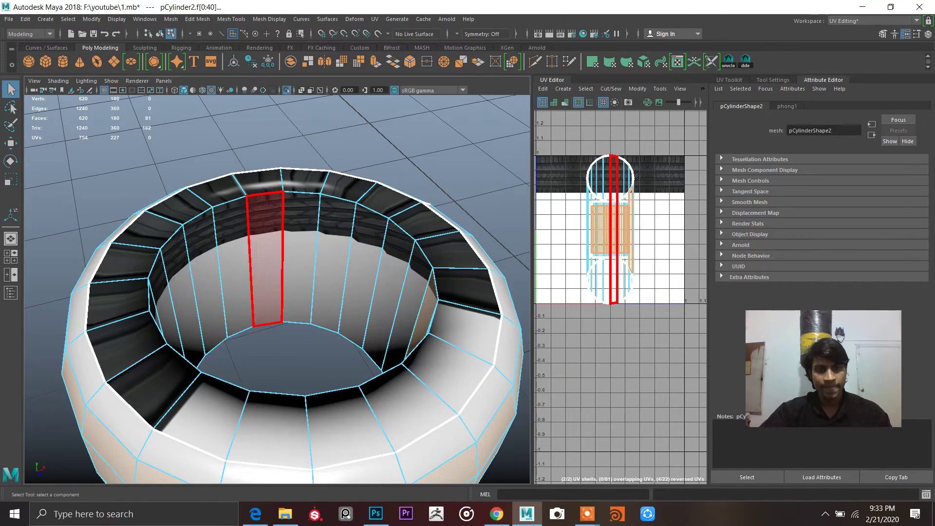
pyautogui.keyDown('alt'); pyautogui.moveTo(267, 273); pyautogui.dragTo(288, 231); pyautogui.keyUp('alt')
pyautogui.keyDown('ctrl'); pyautogui.click(350, 280); pyautogui.keyUp('ctrl')
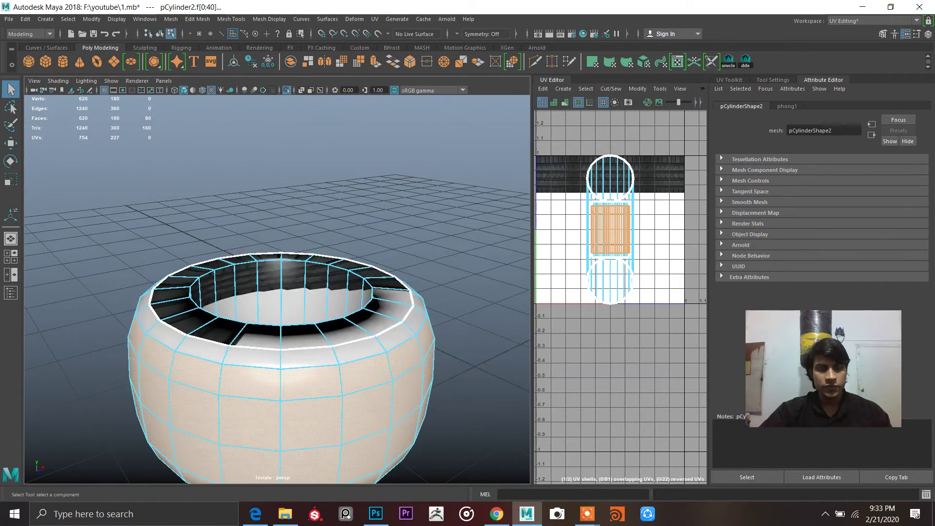
pyautogui.keyDown('alt'); pyautogui.moveTo(287, 273); pyautogui.dragTo(299, 180, button='middle'); pyautogui.keyUp('alt')
pyautogui.keyDown('alt'); pyautogui.moveTo(300, 179); pyautogui.dragTo(429, 98); pyautogui.keyUp('alt')
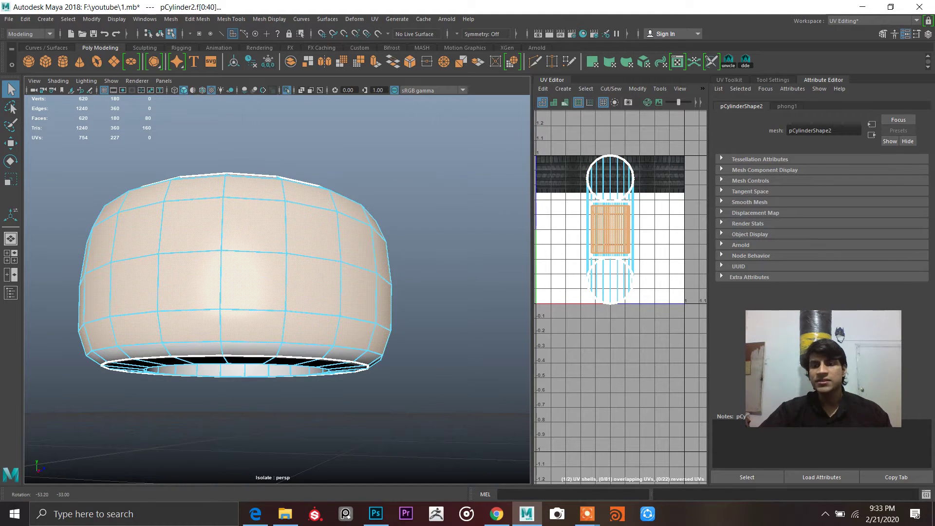
# Apply a cylindrical UV projection to the selected outer tread faces of the tyre
pyautogui.keyDown('alt'); pyautogui.moveTo(429, 99); pyautogui.dragTo(463, 136); pyautogui.keyUp('alt')
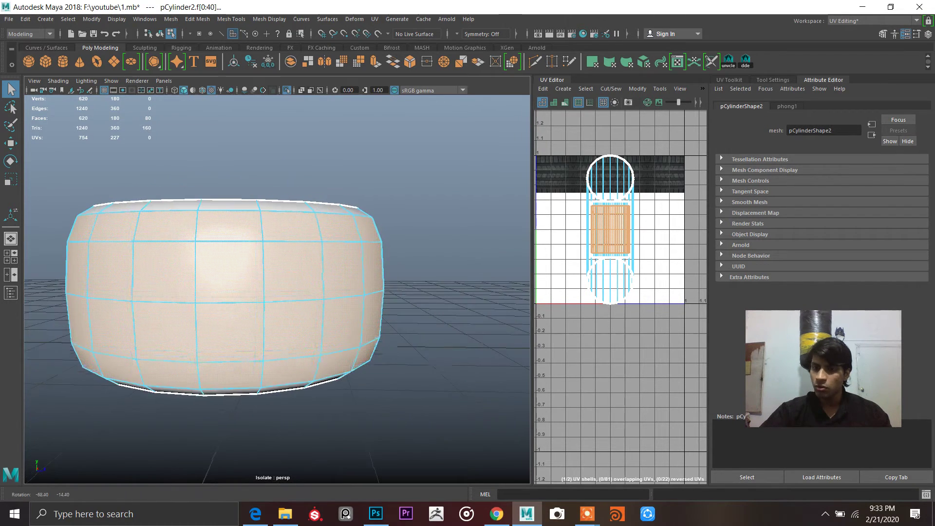
pyautogui.keyDown('alt'); pyautogui.moveTo(357, 229); pyautogui.dragTo(354, 122); pyautogui.keyUp('alt')
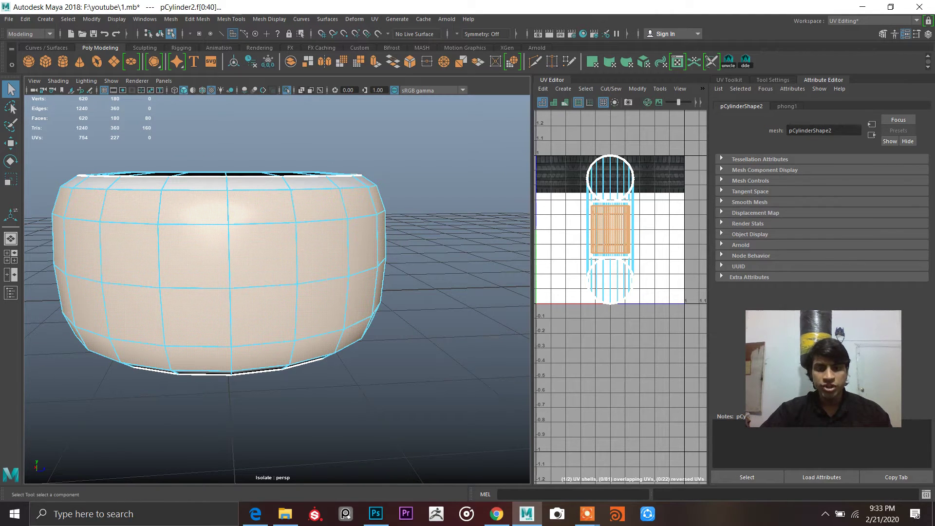
pyautogui.keyDown('shift'); pyautogui.rightClick(397, 251); pyautogui.keyUp('shift')
pyautogui.keyDown('shift'); pyautogui.moveTo(394, 293); pyautogui.dragTo(400, 158, button='right'); pyautogui.keyUp('shift')
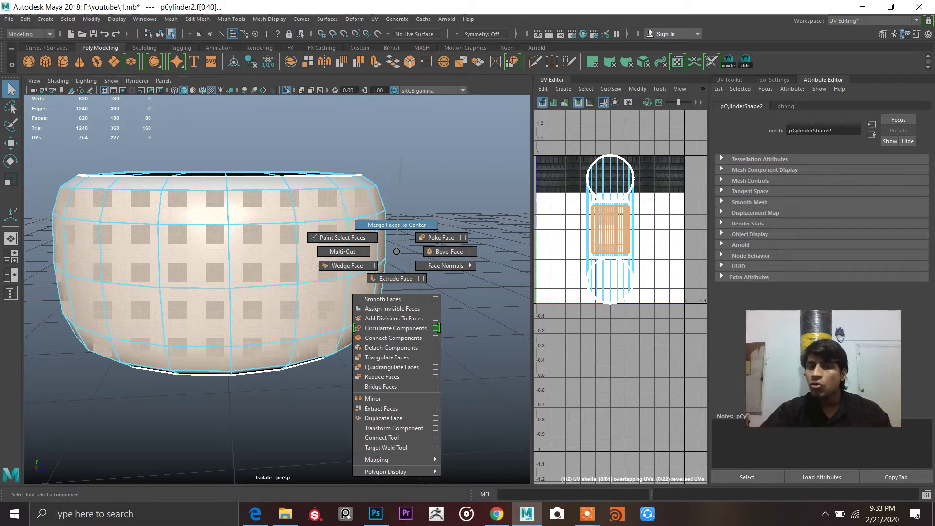
pyautogui.keyDown('shift'); pyautogui.moveTo(394, 240); pyautogui.dragTo(397, 249, button='right'); pyautogui.keyUp('shift')
pyautogui.click(375, 19)
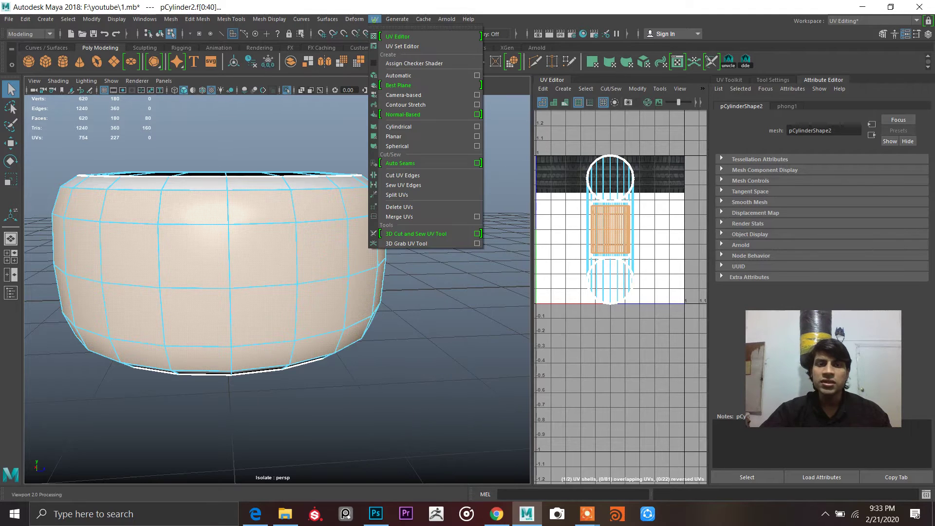
pyautogui.click(399, 126)
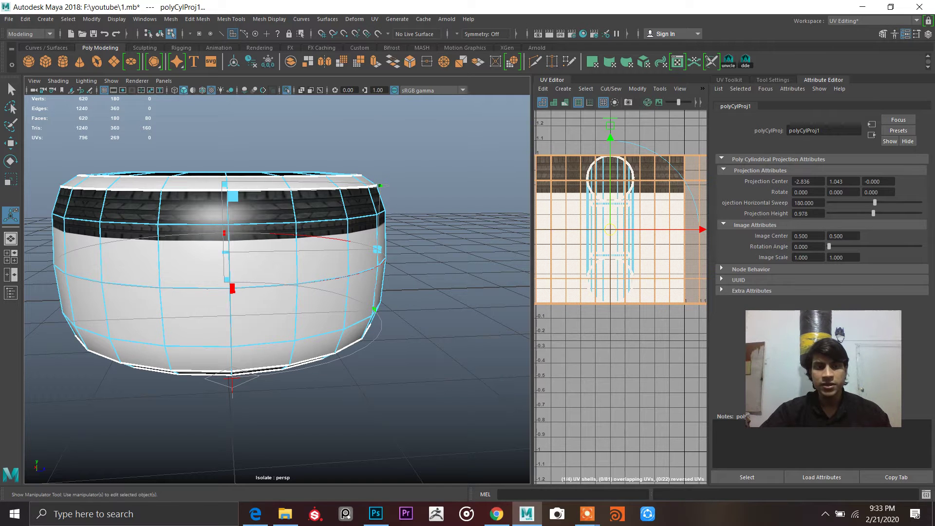
# Extend the cylindrical projection's horizontal sweep to 360 degrees so that it wraps the whole tread
pyautogui.scroll(-3, 474, 240)
pyautogui.keyDown('alt'); pyautogui.moveTo(474, 241); pyautogui.dragTo(464, 274); pyautogui.keyUp('alt')
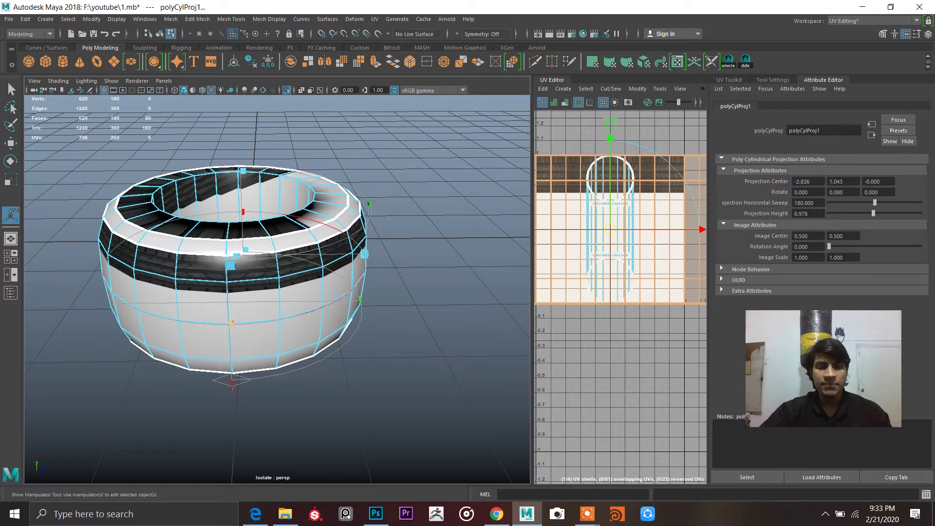
pyautogui.moveTo(231, 324); pyautogui.dragTo(107, 257)
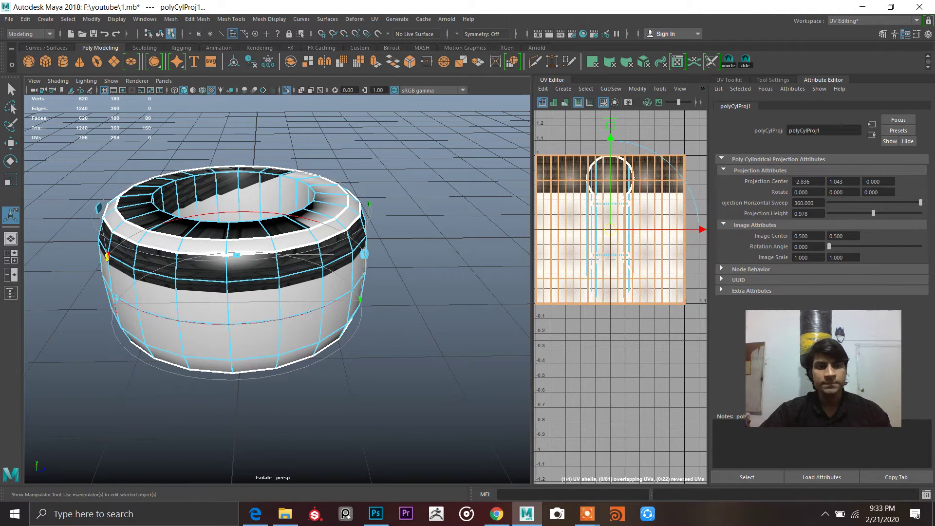
# Isolate the projected tread faces in the UV Editor and unfold their UV shell into a long strip
pyautogui.scroll(-3, 630, 216)
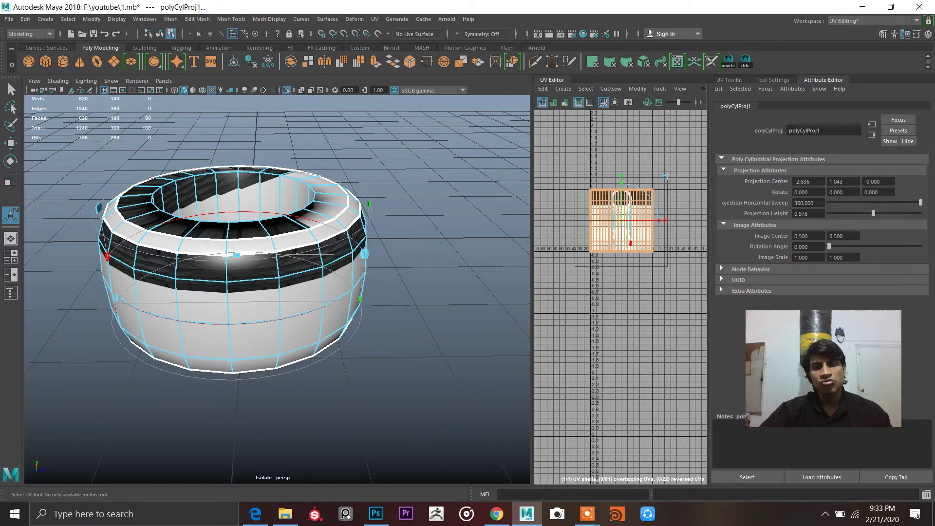
pyautogui.hotkey('ctrl', '1')
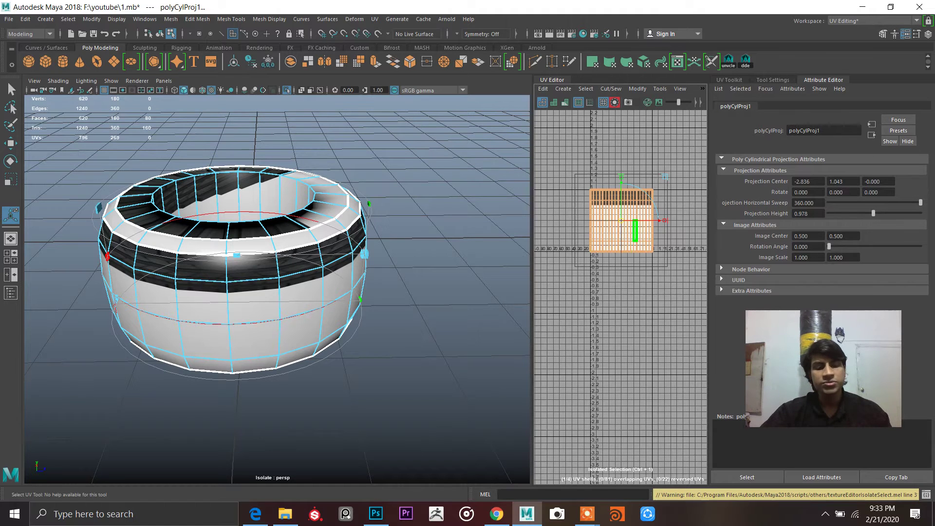
pyautogui.keyDown('shift'); pyautogui.moveTo(636, 219); pyautogui.dragTo(505, 218, button='right'); pyautogui.keyUp('shift')
pyautogui.press('f')
pyautogui.scroll(-5, 618, 226)
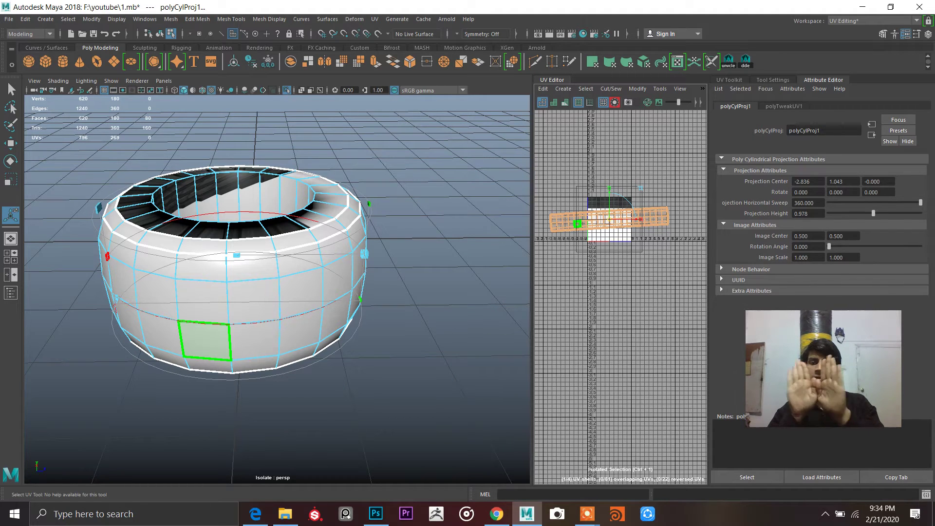
# Rotate the tread's UV strip until it is level and move it up over the tread image
pyautogui.scroll(4, 611, 219)
pyautogui.scroll(-2, 612, 210)
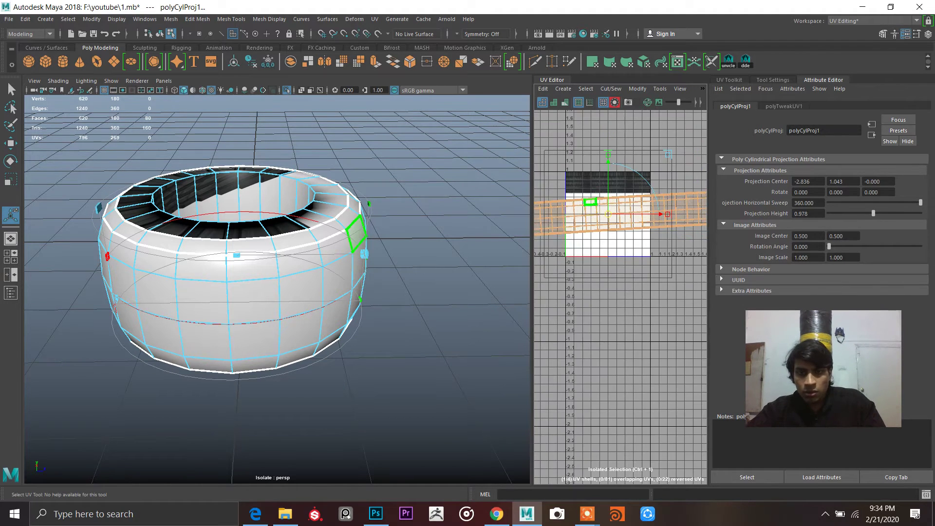
pyautogui.press('e')
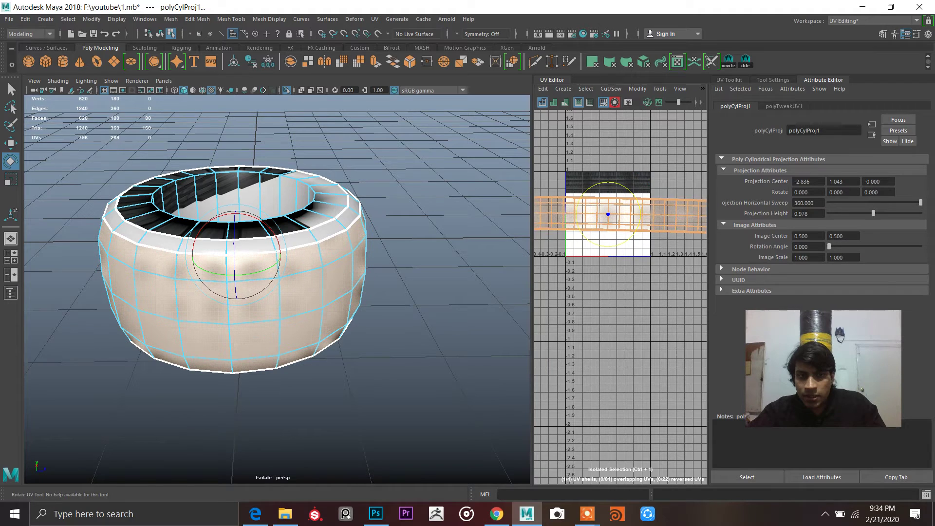
pyautogui.press('w')
pyautogui.moveTo(608, 195); pyautogui.dragTo(608, 166)
pyautogui.press('f')
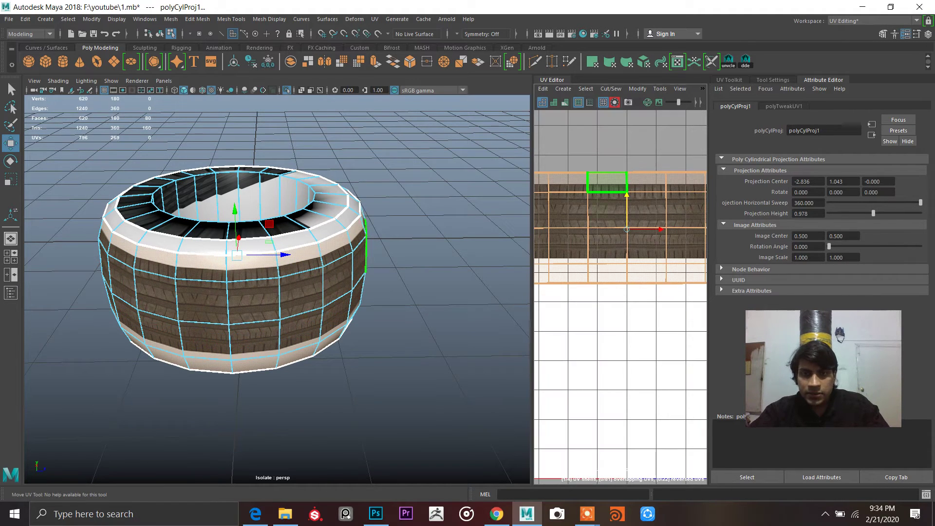
# Widen the UV Editor and scale the tread's UV strip down towards the height of the tread image
pyautogui.press('r')
pyautogui.moveTo(532, 244); pyautogui.dragTo(425, 239)
pyautogui.scroll(-5, 531, 222)
pyautogui.scroll(2, 551, 210)
pyautogui.keyDown('alt'); pyautogui.moveTo(548, 210); pyautogui.dragTo(572, 224, button='middle'); pyautogui.keyUp('alt')
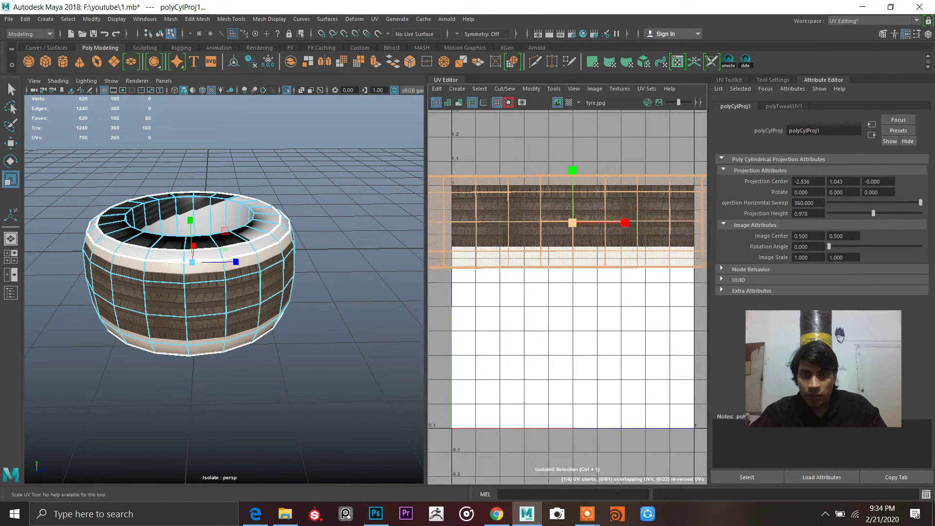
pyautogui.scroll(2, 572, 223)
pyautogui.moveTo(572, 170)
pyautogui.mouseDown()
pyautogui.moveTo(572, 189)
pyautogui.moveTo(572, 170)
pyautogui.mouseUp()
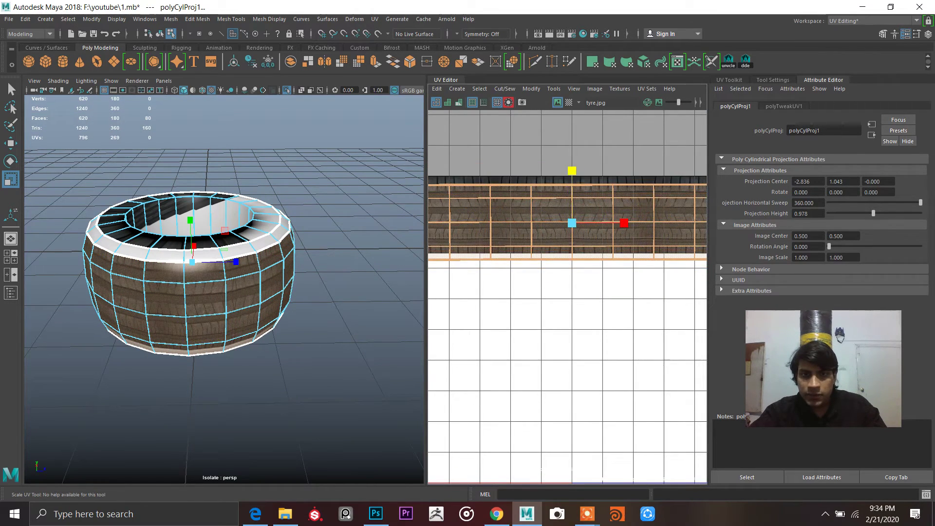
# Move the UV strip up and fine-tune its scale so its upper and lower borders fit the tread image
pyautogui.press('w')
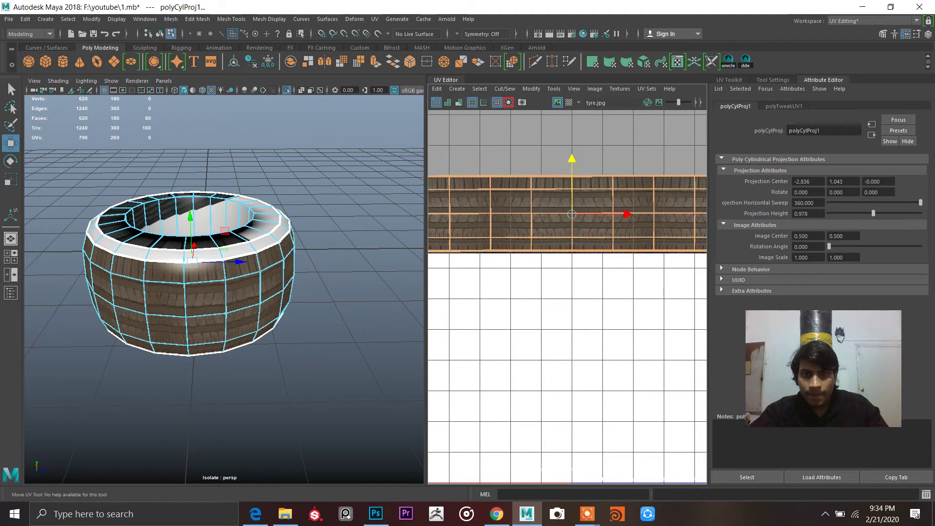
pyautogui.scroll(3, 575, 215)
pyautogui.press('r')
pyautogui.moveTo(570, 164); pyautogui.dragTo(569, 165)
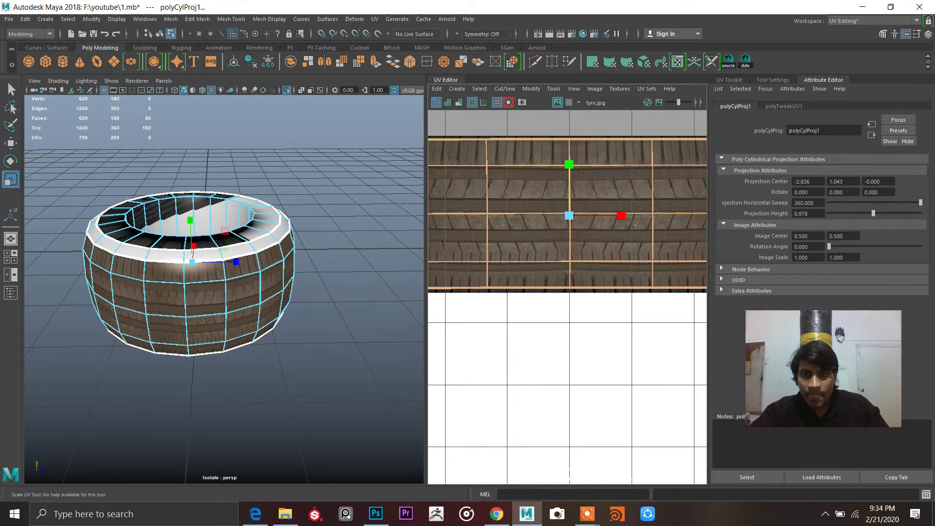
pyautogui.click(622, 216)
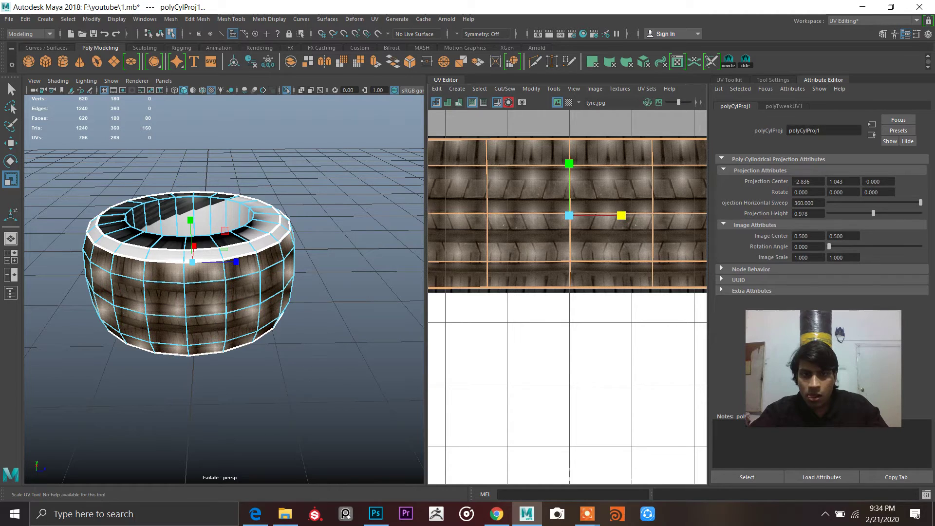
# Return to object mode and examine the tread texture on the tyre up close
pyautogui.press('F8')
pyautogui.click(341, 273)
pyautogui.keyDown('alt'); pyautogui.moveTo(342, 272); pyautogui.dragTo(277, 227); pyautogui.keyUp('alt')
pyautogui.scroll(5, 361, 219)
pyautogui.scroll(-5, 277, 228)
pyautogui.keyDown('alt'); pyautogui.moveTo(216, 253); pyautogui.dragTo(263, 292); pyautogui.keyUp('alt')
pyautogui.scroll(4, 263, 292)
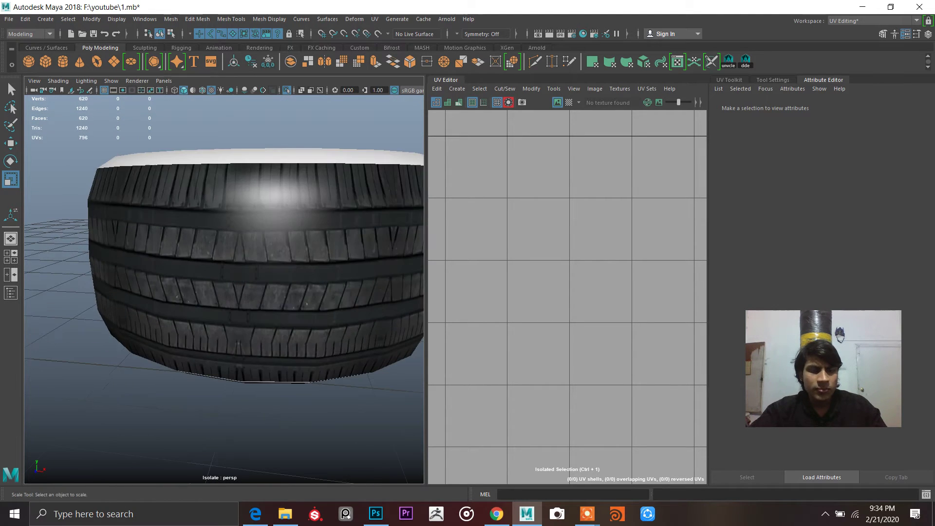
pyautogui.scroll(5, 224, 273)
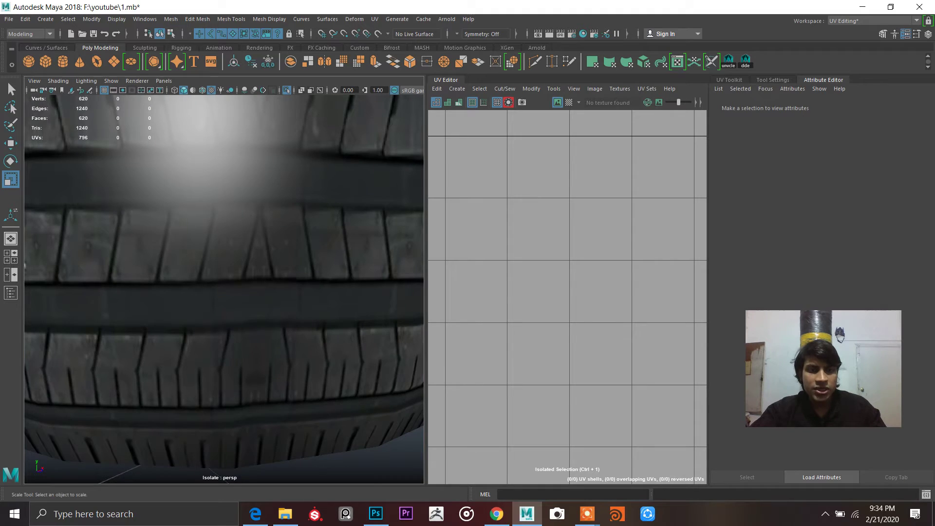
# Reselect the tread's UV shell and narrow it horizontally to just inside the texture's width
pyautogui.click(276, 251)
pyautogui.moveTo(509, 236); pyautogui.dragTo(493, 227, button='right')
pyautogui.click(495, 229)
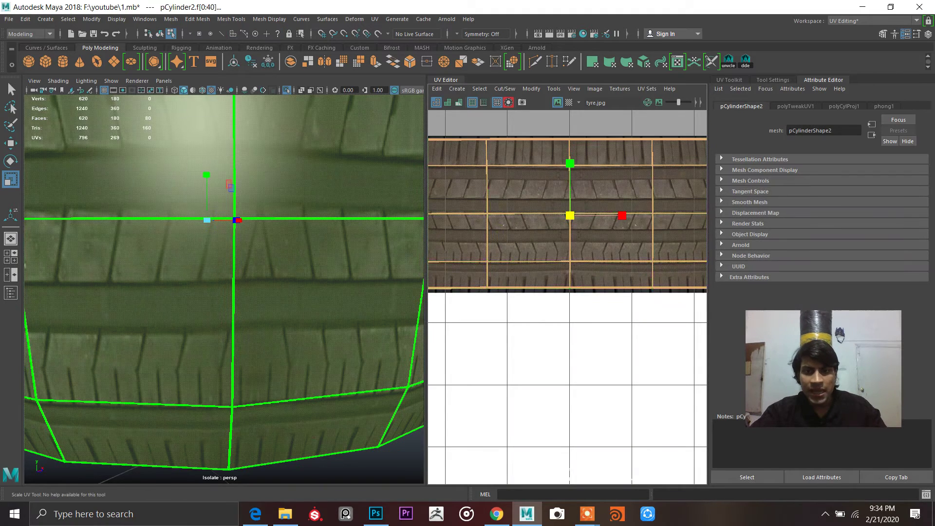
pyautogui.moveTo(623, 215)
pyautogui.mouseDown()
pyautogui.moveTo(591, 215)
pyautogui.moveTo(627, 210)
pyautogui.mouseUp()
pyautogui.scroll(-6, 585, 207)
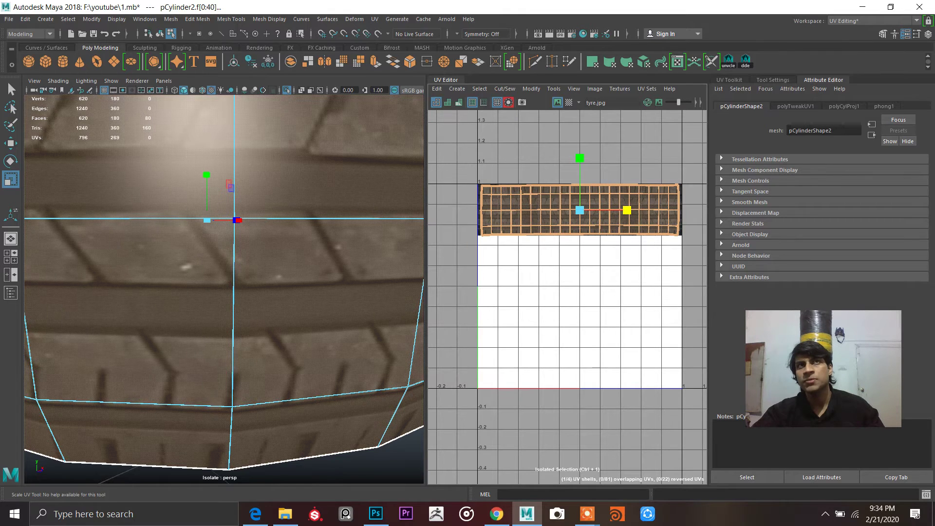
# Try a strong horizontal stretch of the UV shell, undo it, and fit the shell's width to the 0–1 tile
pyautogui.moveTo(627, 211); pyautogui.dragTo(851, 210)
pyautogui.hotkey('ctrl', 'z')
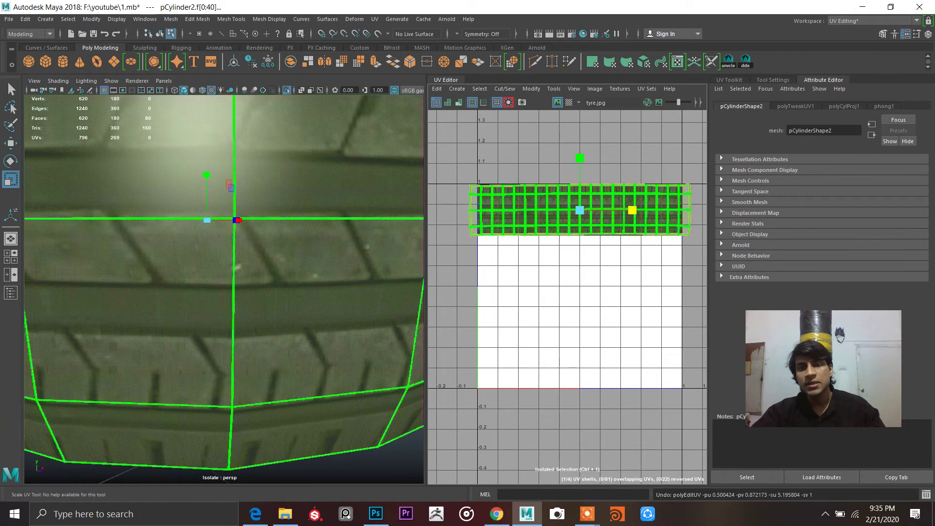
pyautogui.moveTo(633, 211); pyautogui.dragTo(629, 210)
# Return to object mode and examine the tread texture around the tyre, including its seam and inner wall
pyautogui.press('F8')
pyautogui.scroll(-5, 225, 289)
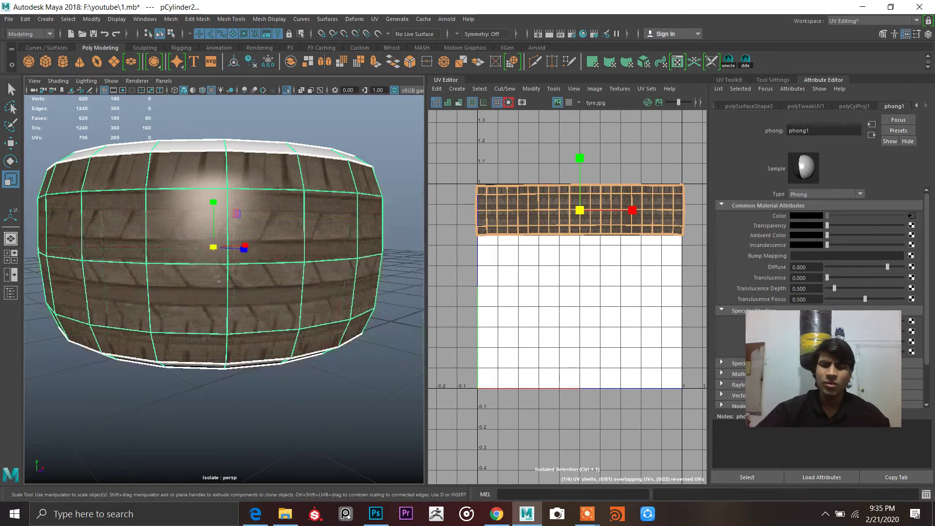
pyautogui.click(551, 362)
pyautogui.keyDown('alt'); pyautogui.moveTo(229, 288); pyautogui.dragTo(317, 295); pyautogui.keyUp('alt')
pyautogui.scroll(5, 273, 234)
pyautogui.keyDown('alt'); pyautogui.moveTo(258, 218); pyautogui.dragTo(280, 229); pyautogui.keyUp('alt')
pyautogui.scroll(-7, 279, 230)
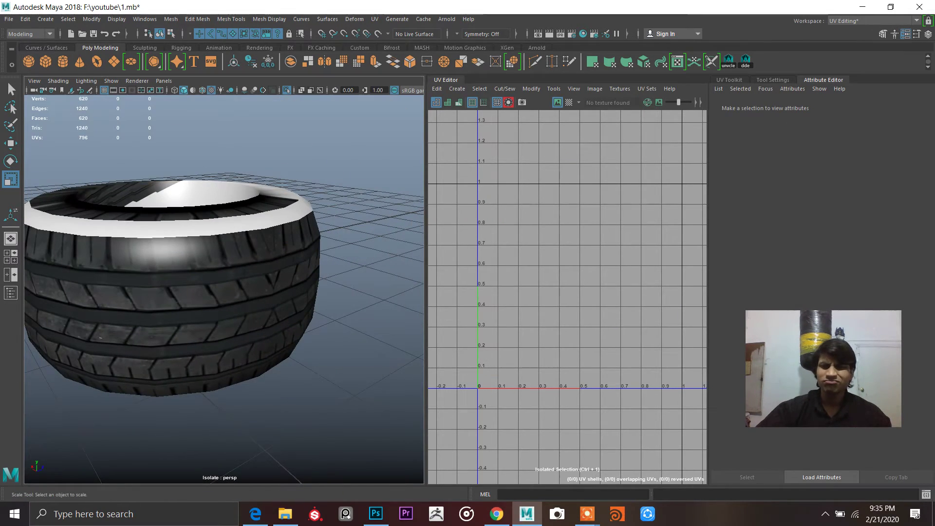
pyautogui.keyDown('alt'); pyautogui.moveTo(297, 282); pyautogui.dragTo(215, 288); pyautogui.keyUp('alt')
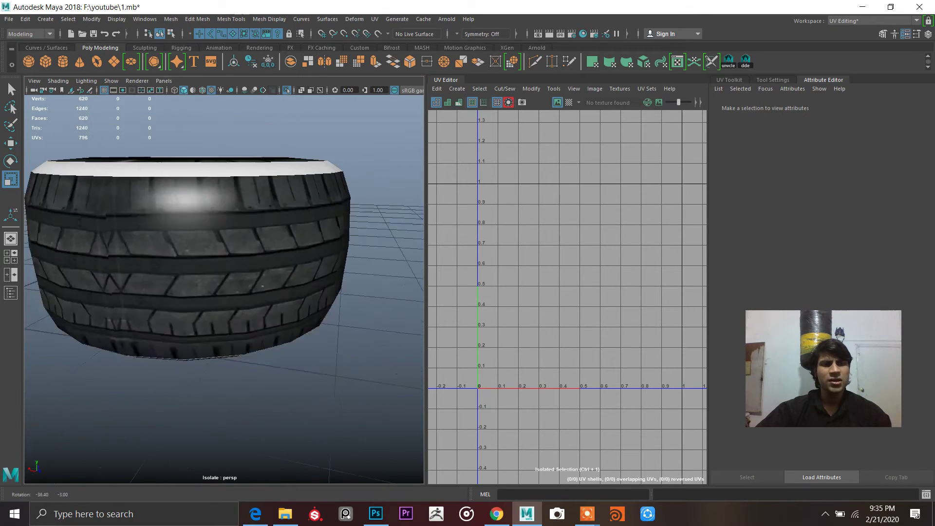
pyautogui.moveTo(288, 229)
pyautogui.keyDown('alt'); pyautogui.mouseDown()
pyautogui.moveTo(284, 215)
pyautogui.moveTo(282, 241)
pyautogui.mouseUp(); pyautogui.keyUp('alt')
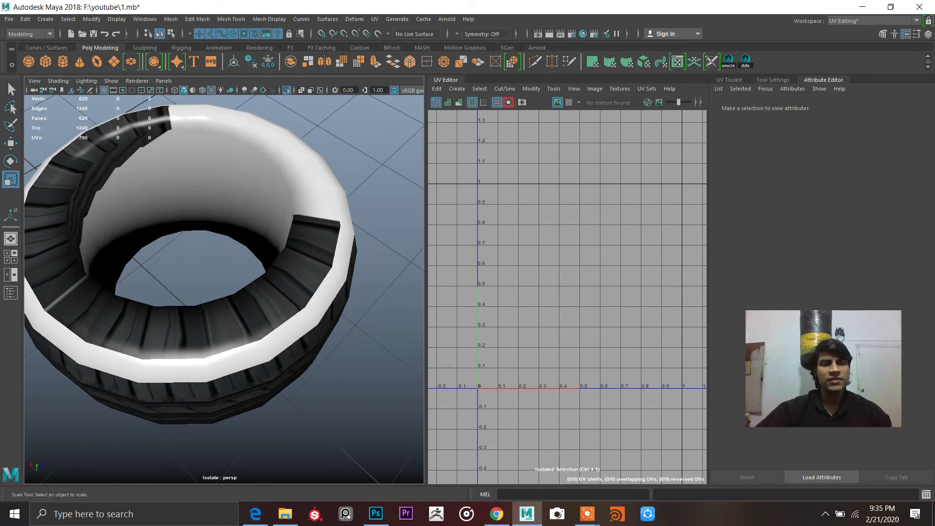
pyautogui.click(281, 287)
pyautogui.keyDown('alt'); pyautogui.moveTo(281, 288); pyautogui.dragTo(192, 231); pyautogui.keyUp('alt')
pyautogui.click(208, 158)
pyautogui.keyDown('alt'); pyautogui.moveTo(208, 200); pyautogui.dragTo(207, 209); pyautogui.keyUp('alt')
pyautogui.scroll(-2, 207, 209)
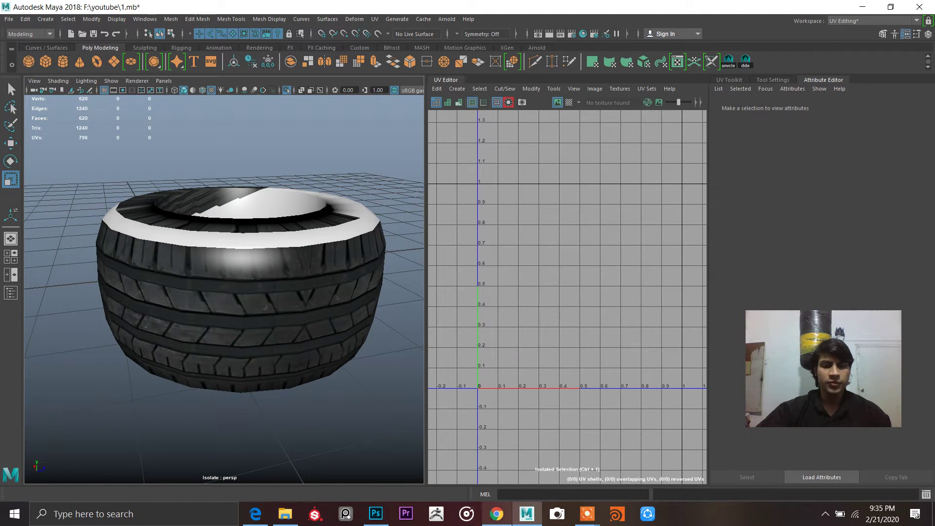
# Switch to Chrome and change the Google image search to "tyre"
pyautogui.click(497, 514)
pyautogui.scroll(3, 365, 229)
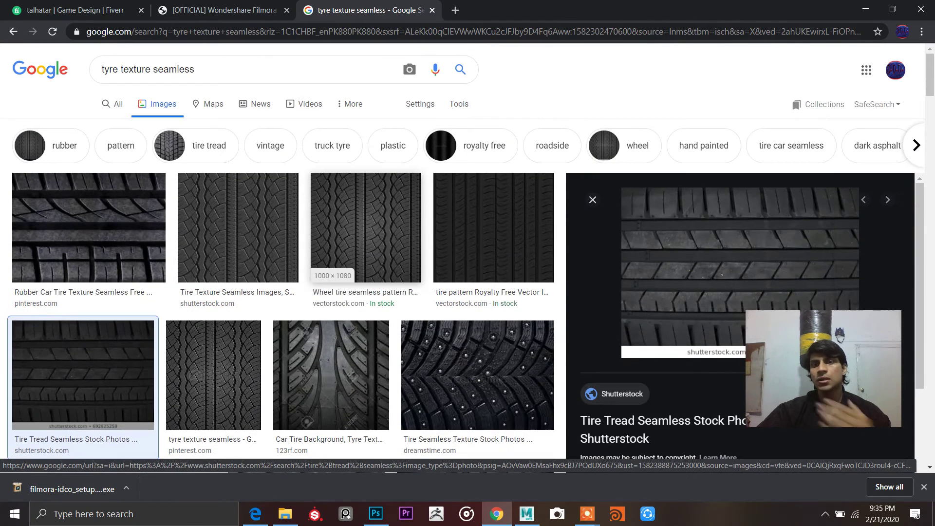
pyautogui.moveTo(195, 69); pyautogui.dragTo(128, 69)
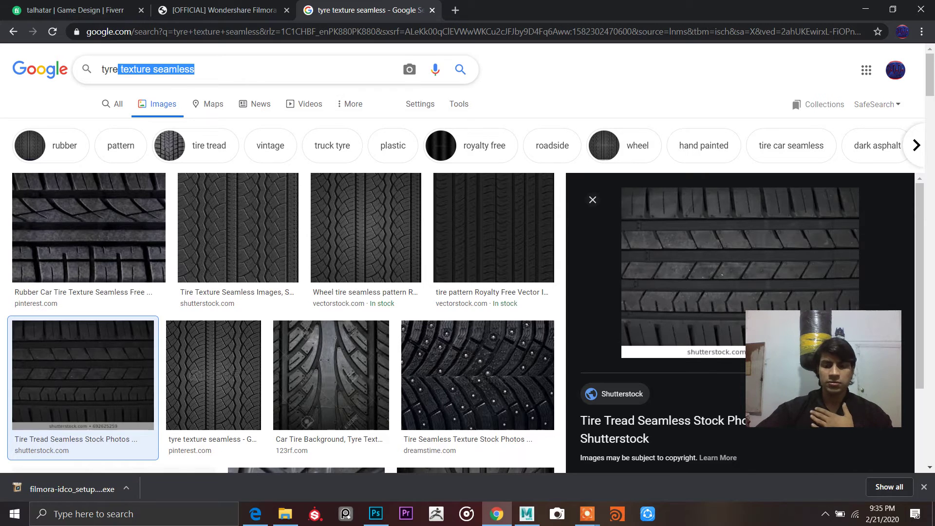
pyautogui.press('BackSpace')
pyautogui.press('Return')
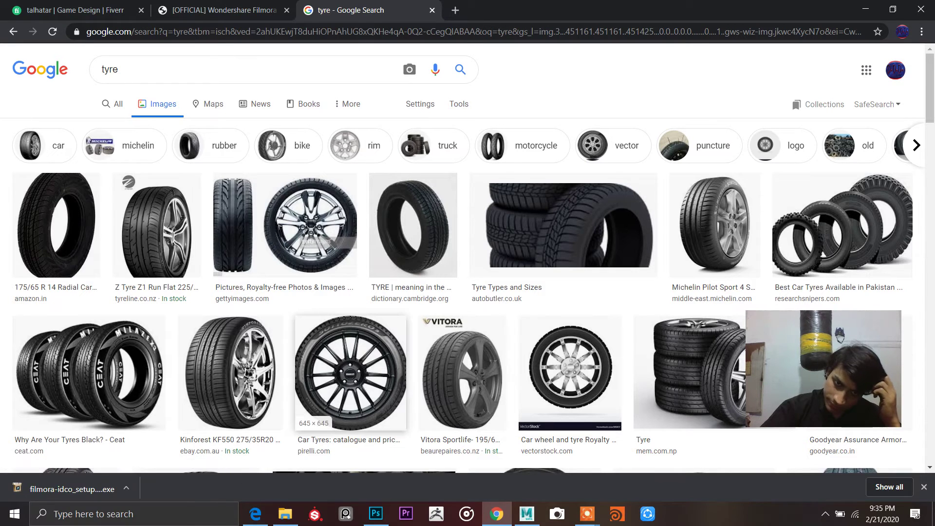
# Copy the 1280 × 1280 side-view image of the Mountain Buggy pram tyre and switch to Photoshop
pyautogui.scroll(-5, 536, 278)
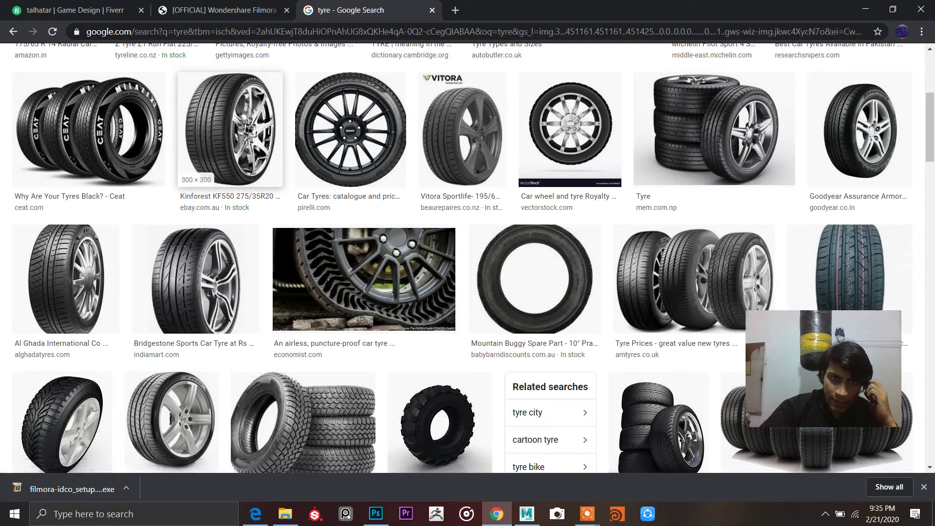
pyautogui.click(535, 278)
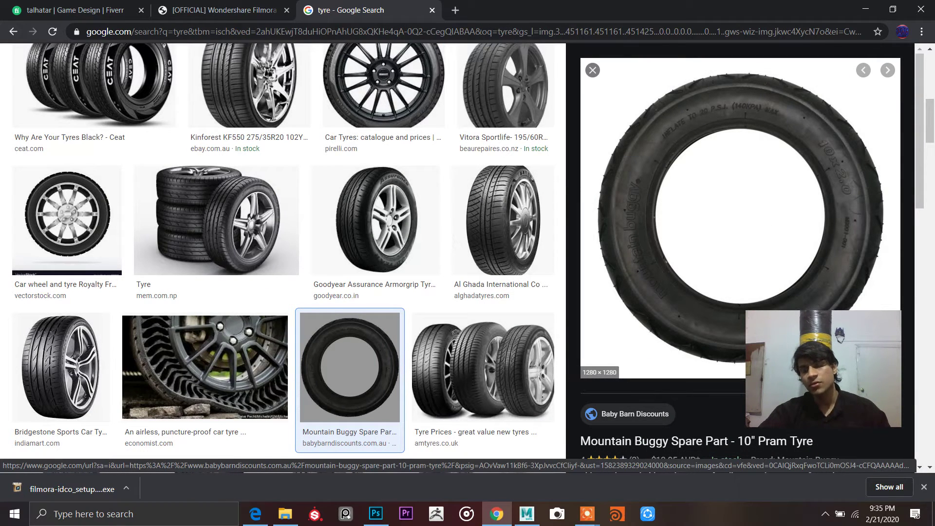
pyautogui.rightClick(697, 98)
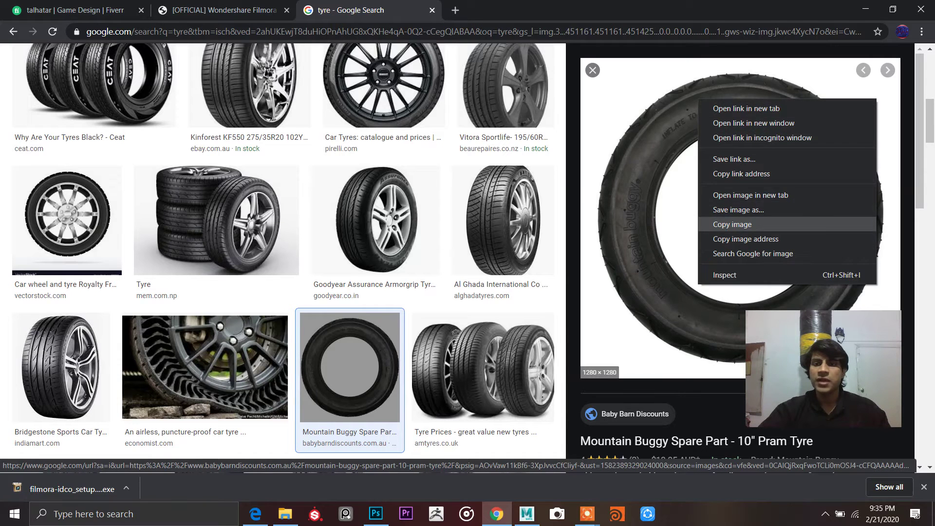
pyautogui.click(723, 223)
pyautogui.hotkey('alt', 'Tab')
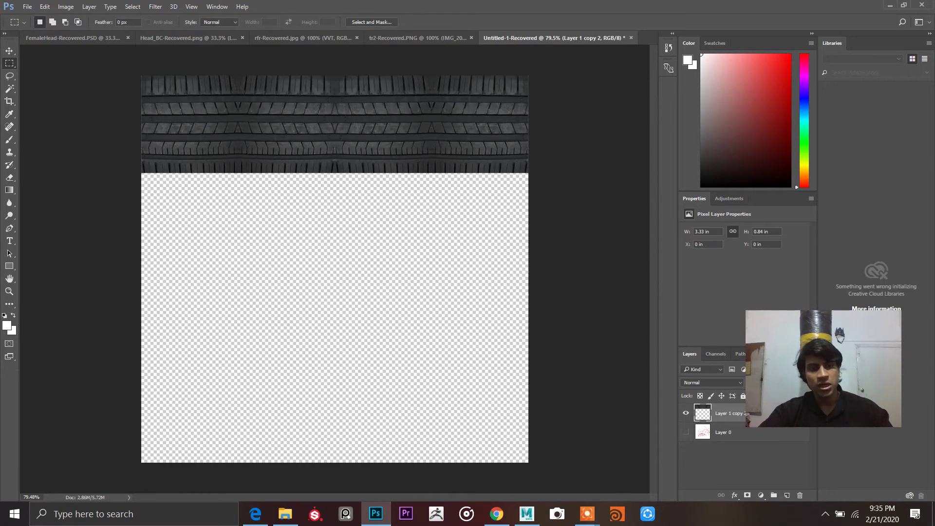
# Paste the copied tyre image into the texture document and start a Free Transform on it
pyautogui.hotkey('ctrl', 'v')
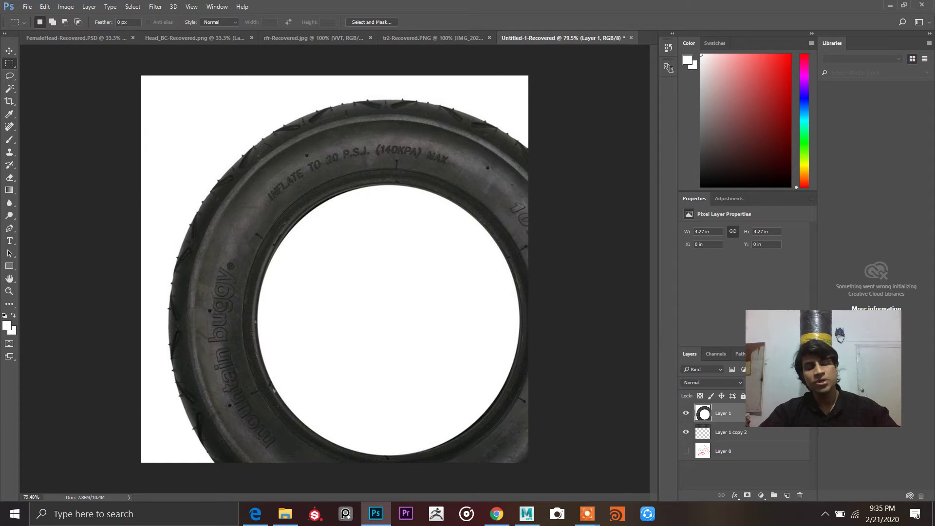
pyautogui.hotkey('ctrl', 't')
pyautogui.hotkey('ctrl', '-')
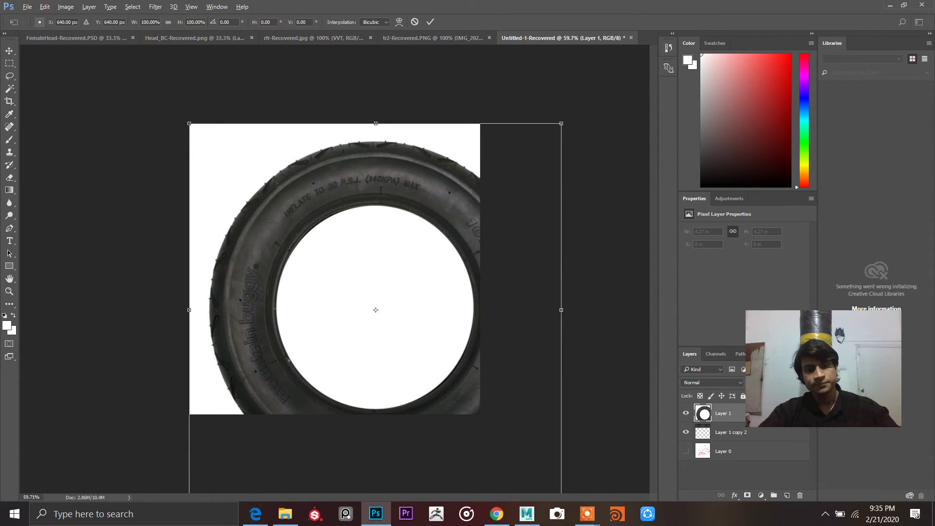
pyautogui.hotkey('ctrl', '-')
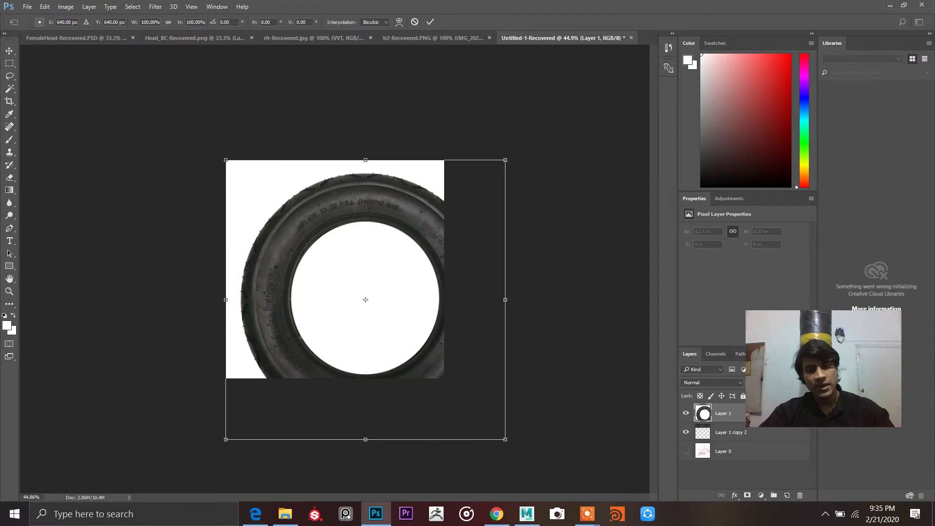
pyautogui.moveTo(506, 440); pyautogui.dragTo(357, 299)
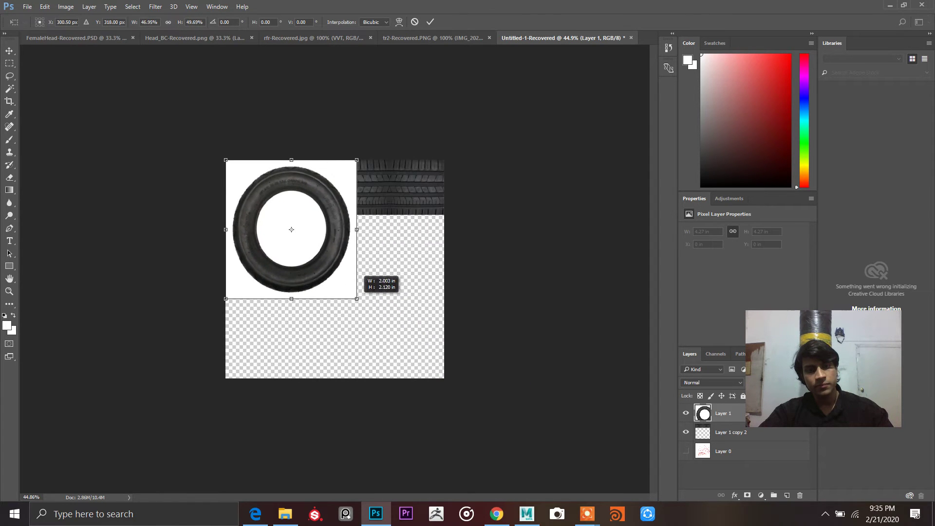
pyautogui.press('Return')
pyautogui.hotkey('ctrl', 'z')
# Scale the pasted tyre image proportionally to about 32% and place it directly below the tread strip, flush with the canvas's left edge
pyautogui.hotkey('ctrl', 't')
pyautogui.moveTo(505, 440); pyautogui.dragTo(315, 250)
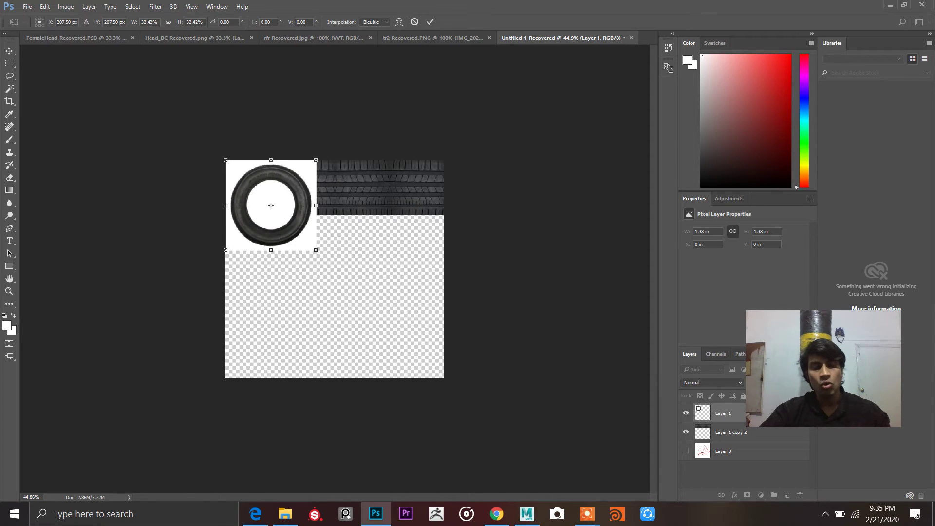
pyautogui.keyDown('alt'); pyautogui.scroll(3, 335, 269); pyautogui.keyUp('alt')
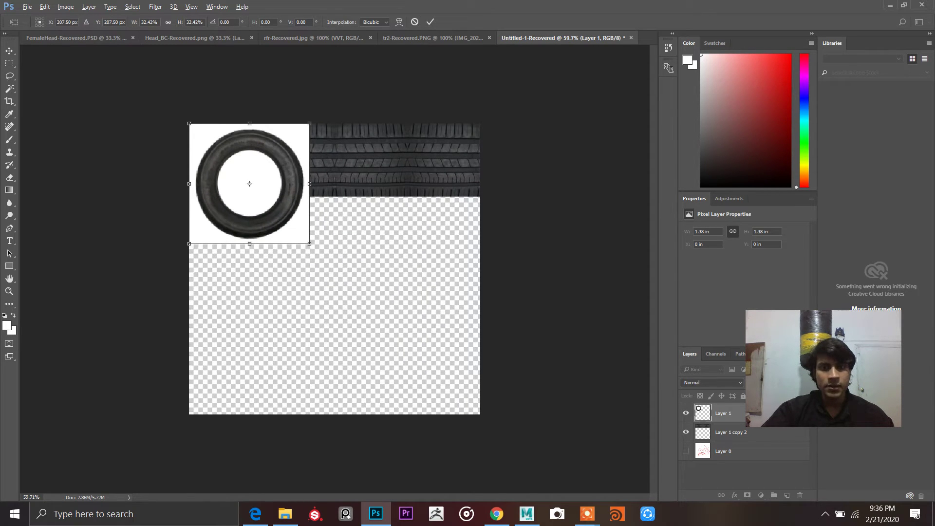
pyautogui.moveTo(237, 170); pyautogui.dragTo(237, 243)
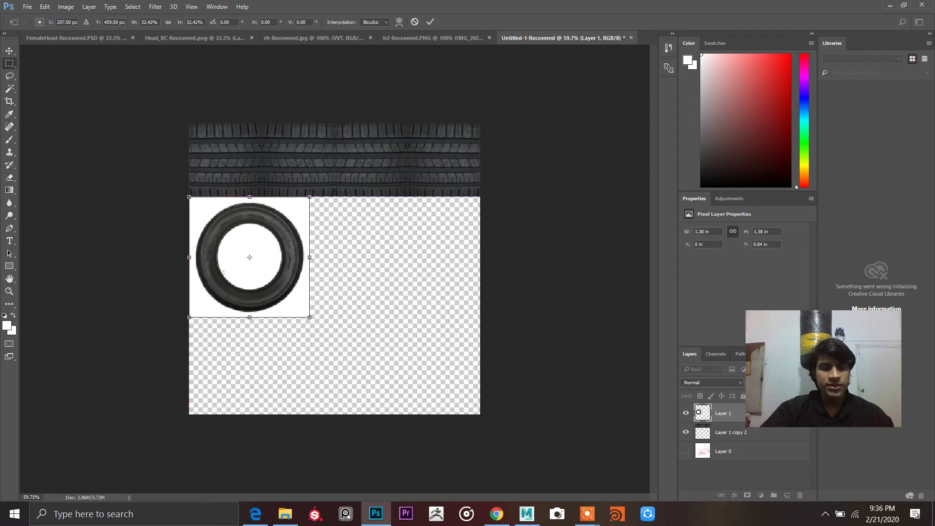
pyautogui.press('Return')
# Delete the white background around and inside the tyre using Magic Wand selections, then deselect
pyautogui.keyDown('alt'); pyautogui.scroll(3, 335, 269); pyautogui.keyUp('alt')
pyautogui.press('w')
pyautogui.click(217, 6)
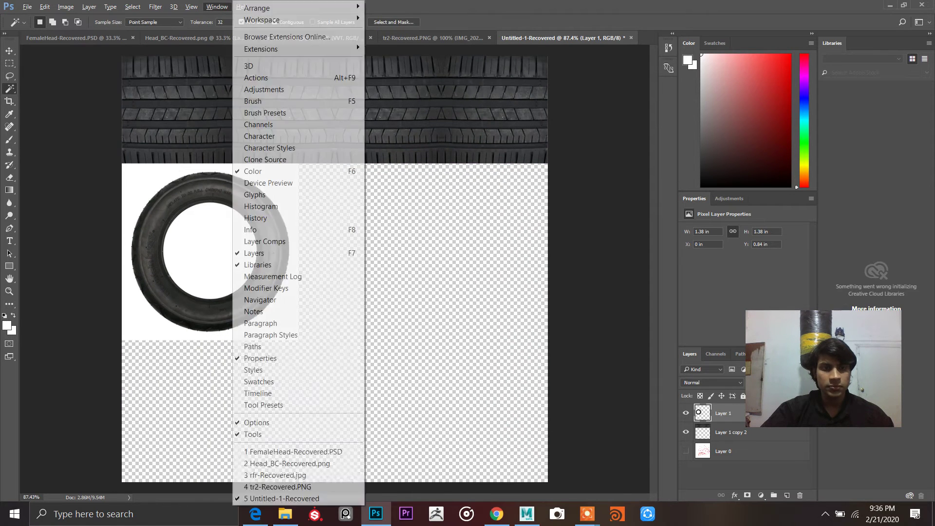
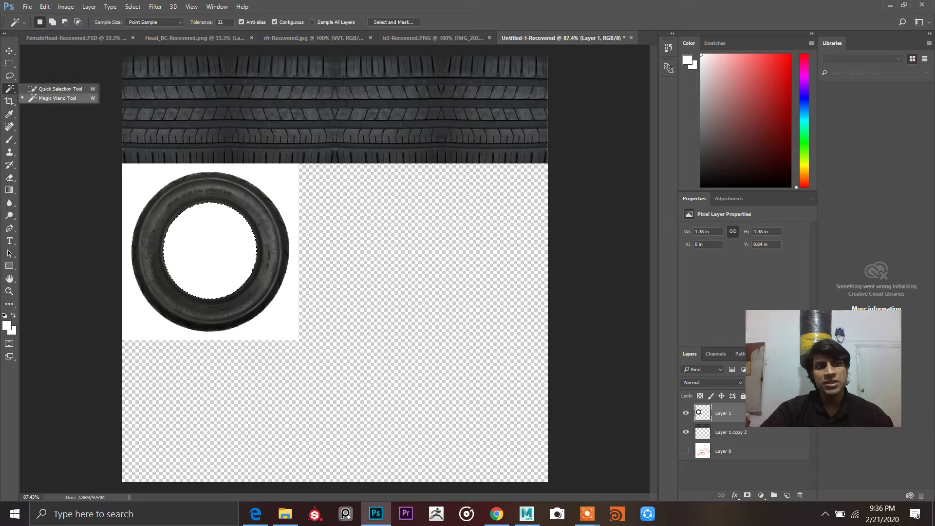
pyautogui.click(149, 177)
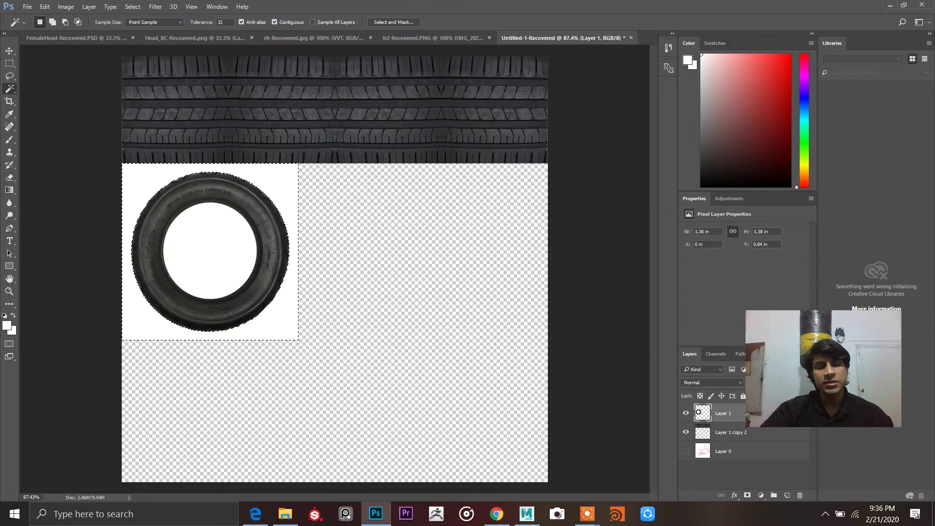
pyautogui.keyDown('shift'); pyautogui.click(190, 226); pyautogui.keyUp('shift')
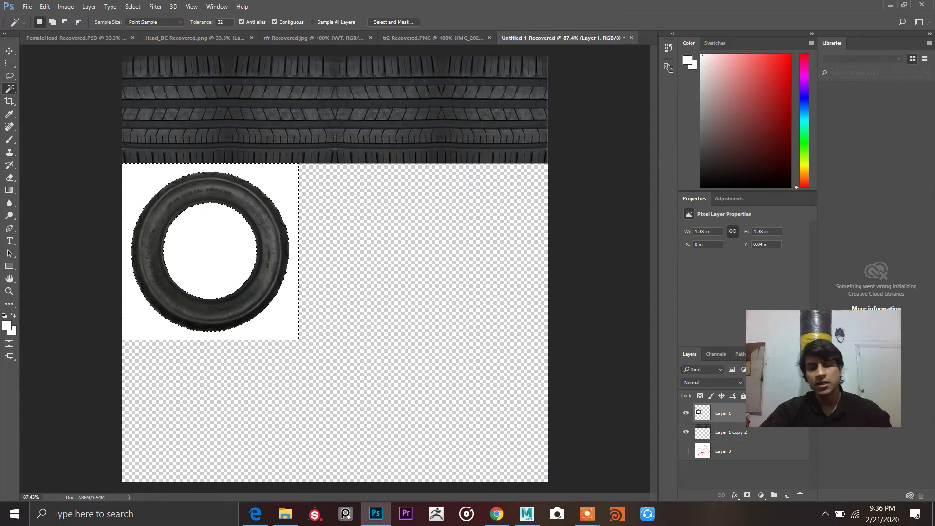
pyautogui.press('Delete')
pyautogui.press('m')
pyautogui.hotkey('ctrl', 'd')
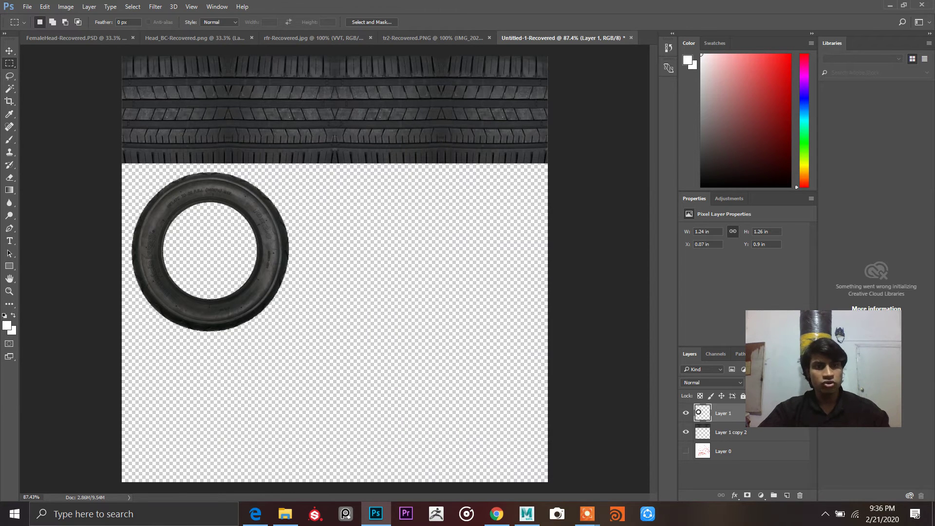
pyautogui.press('v')
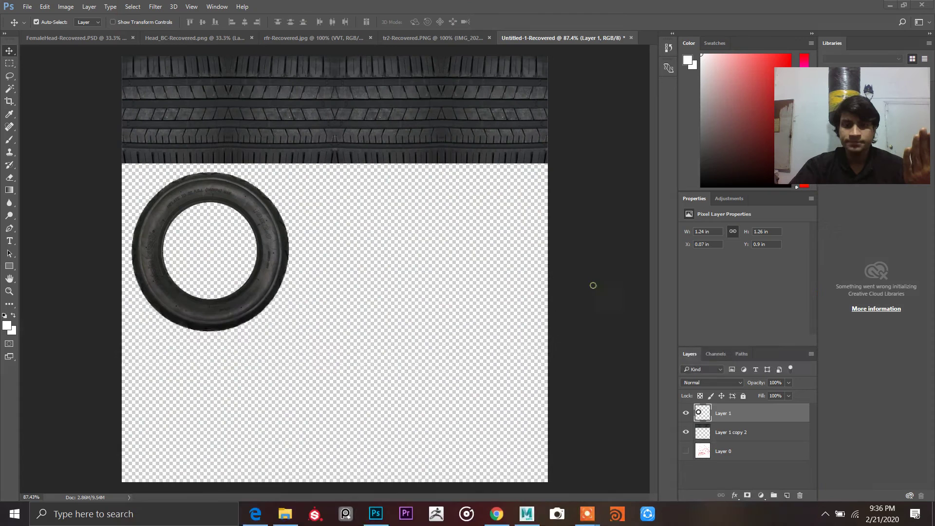
pyautogui.moveTo(589, 519)
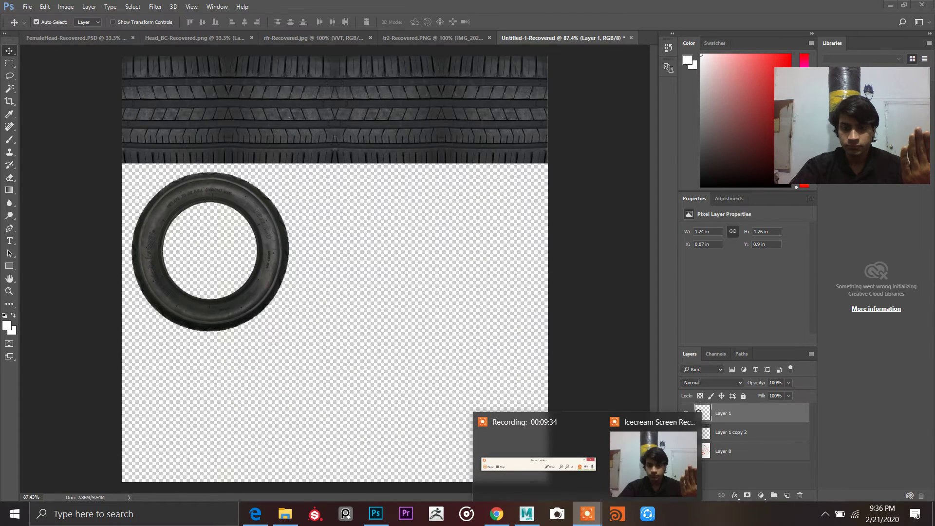
pyautogui.click(569, 467)
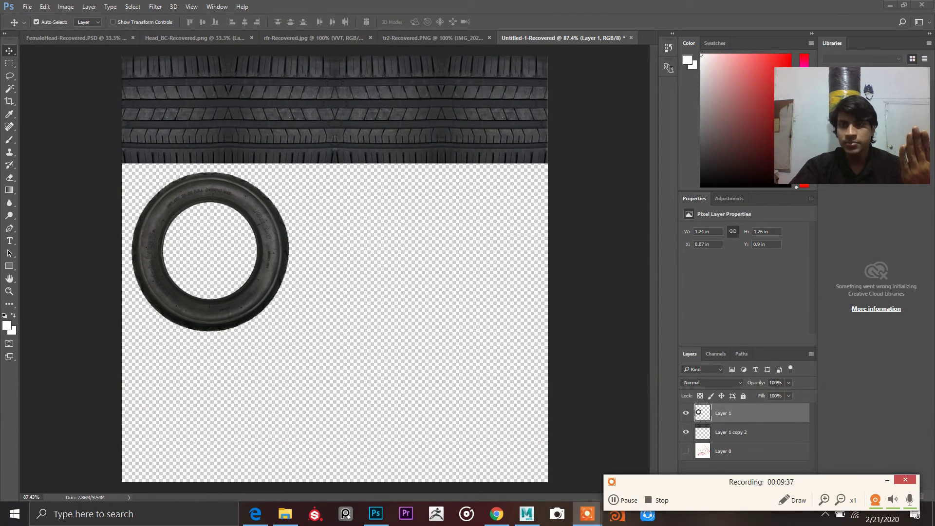
pyautogui.hotkey('alt', 'Tab')
# Overlap the cut-out tyre with the tread strip's lower edge and compare their shading and detail up close
pyautogui.moveTo(271, 229); pyautogui.dragTo(316, 168)
pyautogui.keyDown('alt'); pyautogui.scroll(5, 267, 105); pyautogui.keyUp('alt')
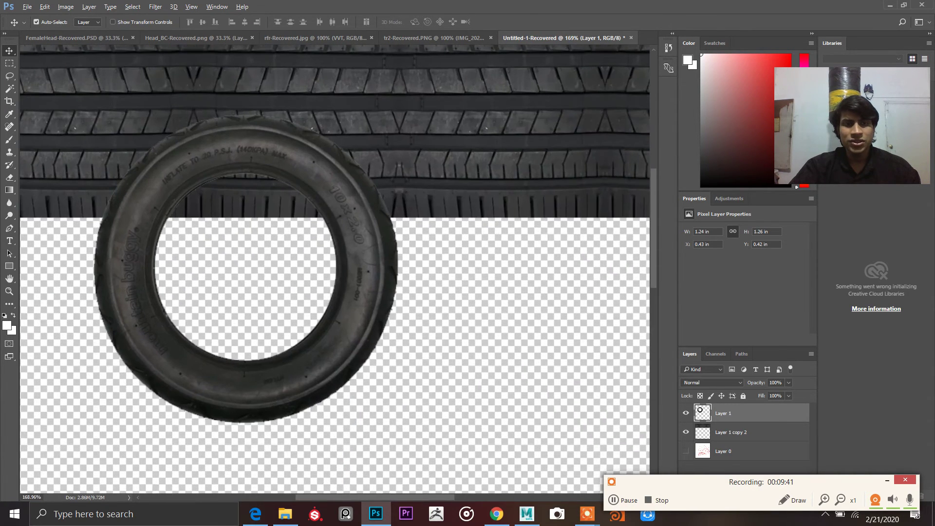
pyautogui.keyDown('alt'); pyautogui.scroll(2, 239, 129); pyautogui.keyUp('alt')
pyautogui.keyDown('alt'); pyautogui.scroll(2, 406, 153); pyautogui.keyUp('alt')
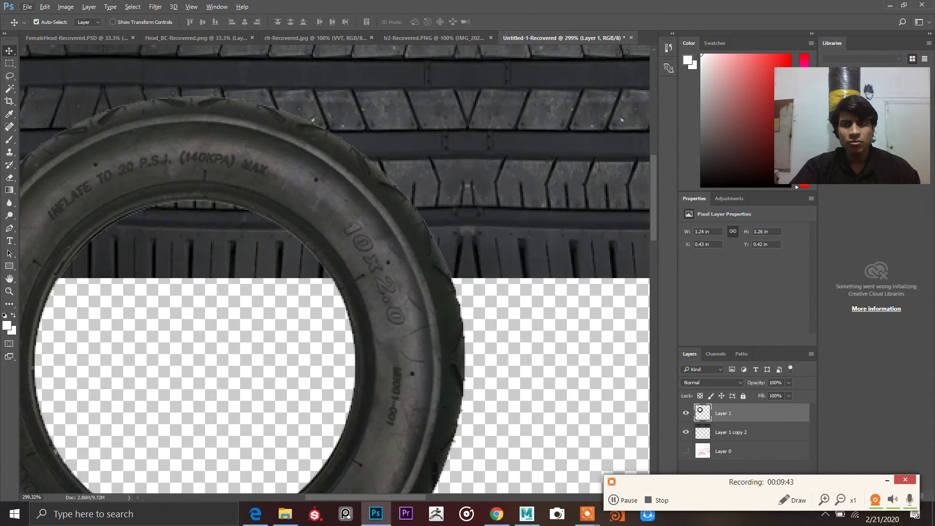
pyautogui.keyDown('alt'); pyautogui.scroll(2, 353, 168); pyautogui.keyUp('alt')
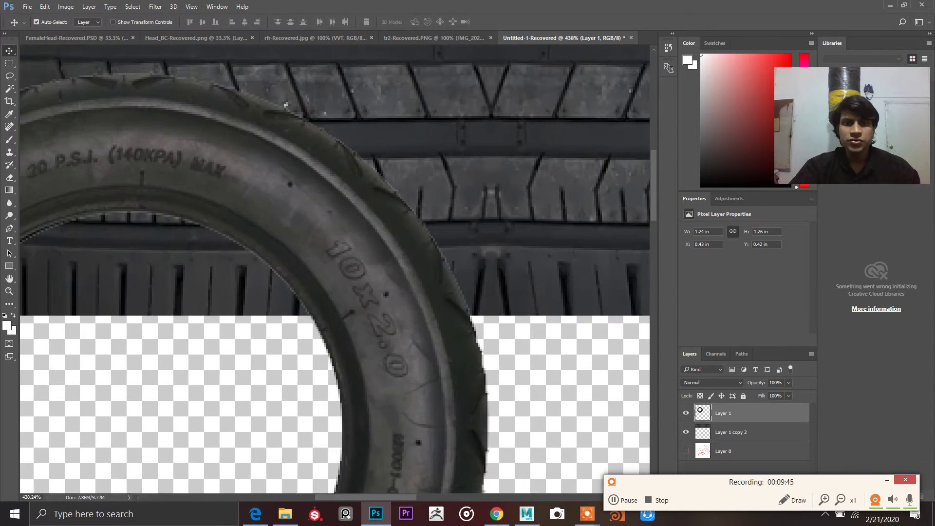
pyautogui.keyDown('alt'); pyautogui.scroll(-2, 441, 176); pyautogui.keyUp('alt')
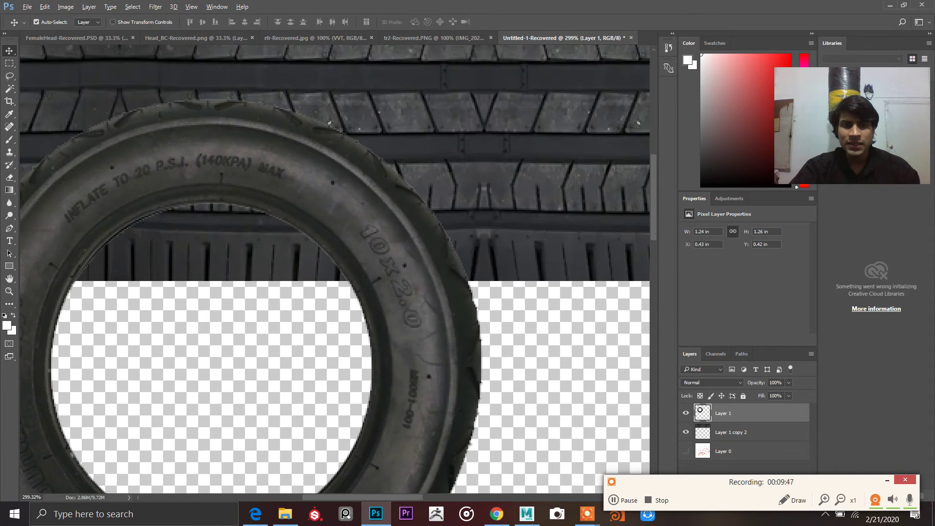
pyautogui.keyDown('alt'); pyautogui.scroll(-2, 312, 193); pyautogui.keyUp('alt')
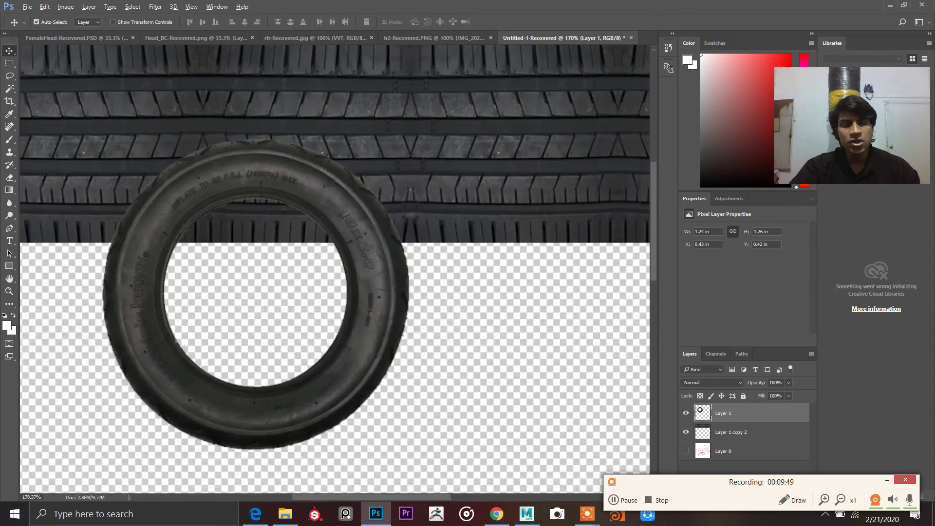
# Darken the tread layer, Layer 1 copy 2, with a Curves point at input 140 and output 119
pyautogui.click(732, 433)
pyautogui.hotkey('ctrl', 'm')
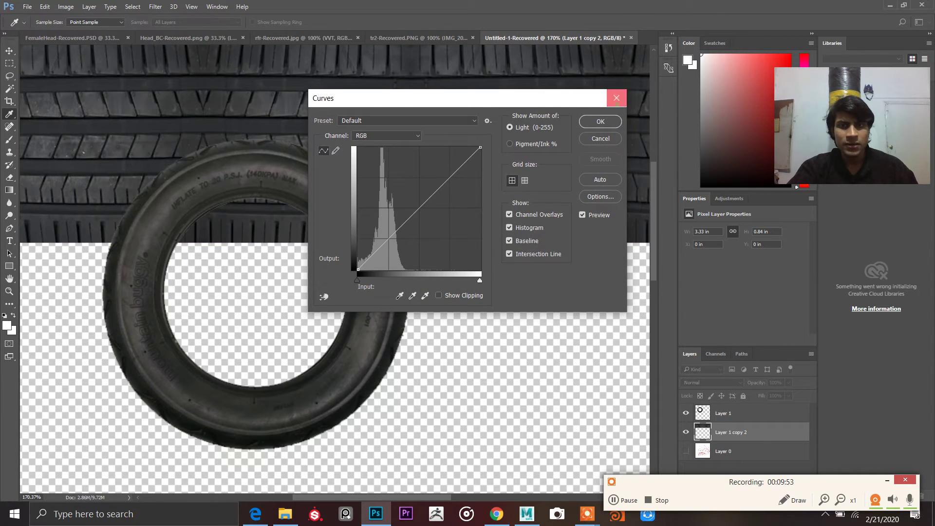
pyautogui.click(616, 98)
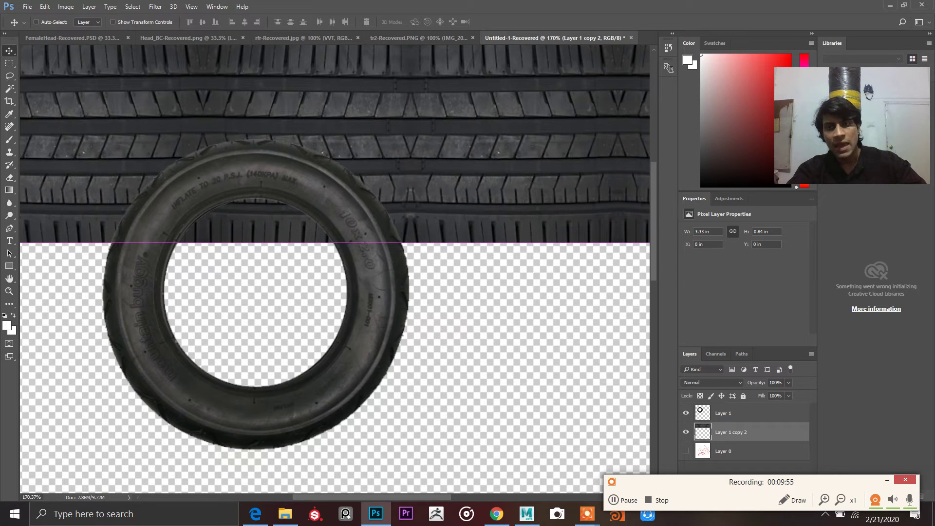
pyautogui.hotkey('ctrl', 'm')
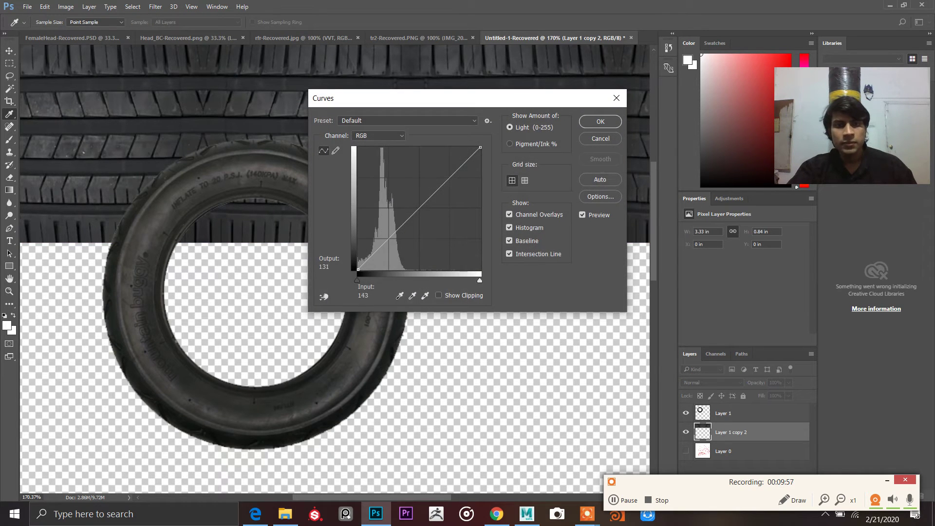
pyautogui.moveTo(421, 208); pyautogui.dragTo(425, 213)
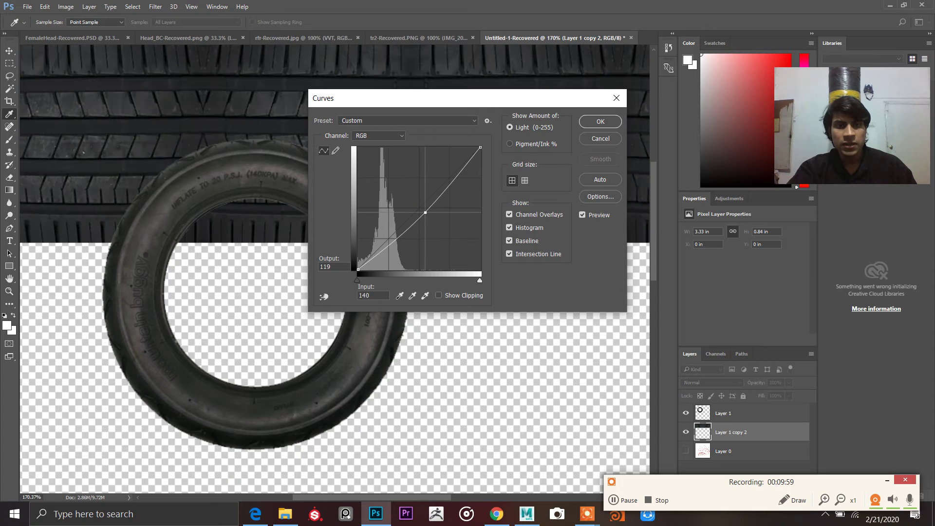
pyautogui.click(601, 122)
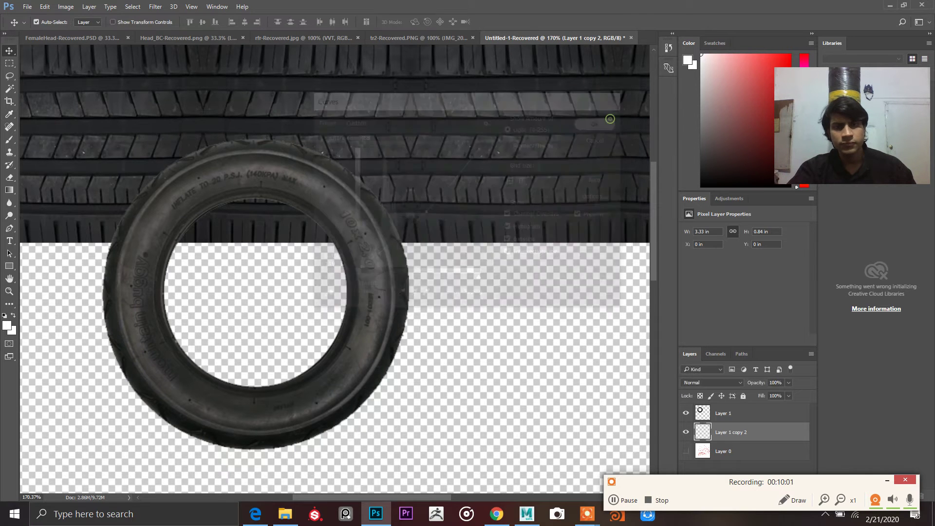
# Move the cut-out tyre below the tread strip near the canvas's left edge and resize it to about 1.31 × 1.31 in
pyautogui.keyDown('alt'); pyautogui.scroll(-3, 526, 171); pyautogui.keyUp('alt')
pyautogui.moveTo(428, 168); pyautogui.dragTo(368, 244)
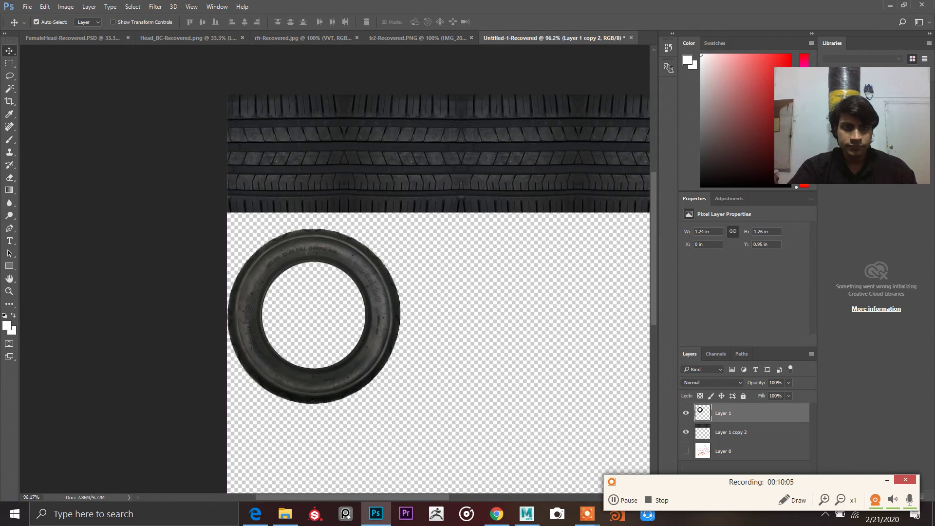
pyautogui.keyDown('alt'); pyautogui.scroll(-2, 368, 244); pyautogui.keyUp('alt')
pyautogui.hotkey('ctrl', 't')
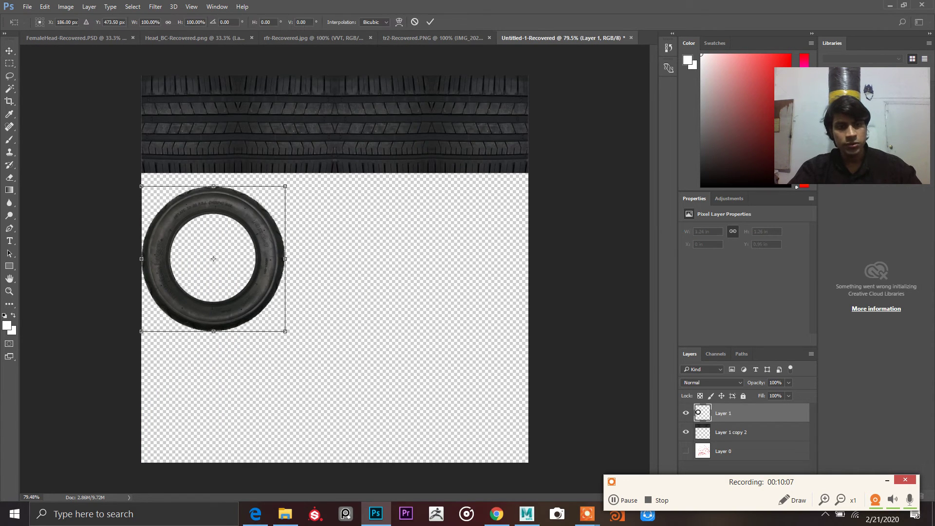
pyautogui.moveTo(285, 331); pyautogui.dragTo(282, 304)
pyautogui.press('Return')
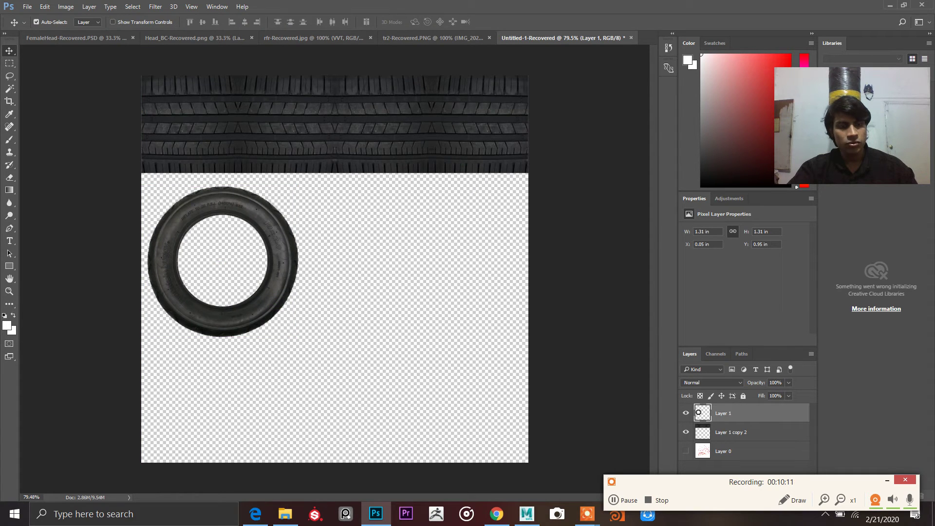
# Save the texture on the Desktop as a JPEG named tyre at quality 12 (Maximum)
pyautogui.click(27, 7)
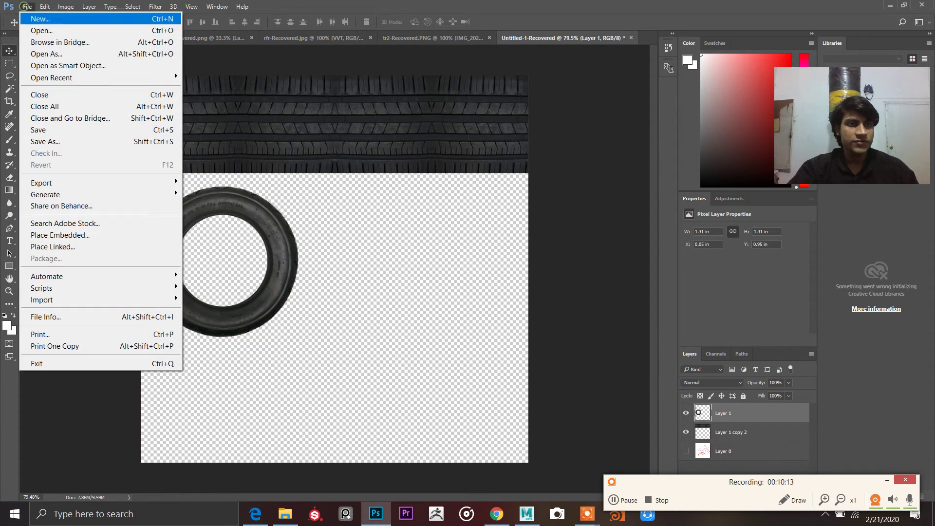
pyautogui.press('Up')
pyautogui.press('Return')
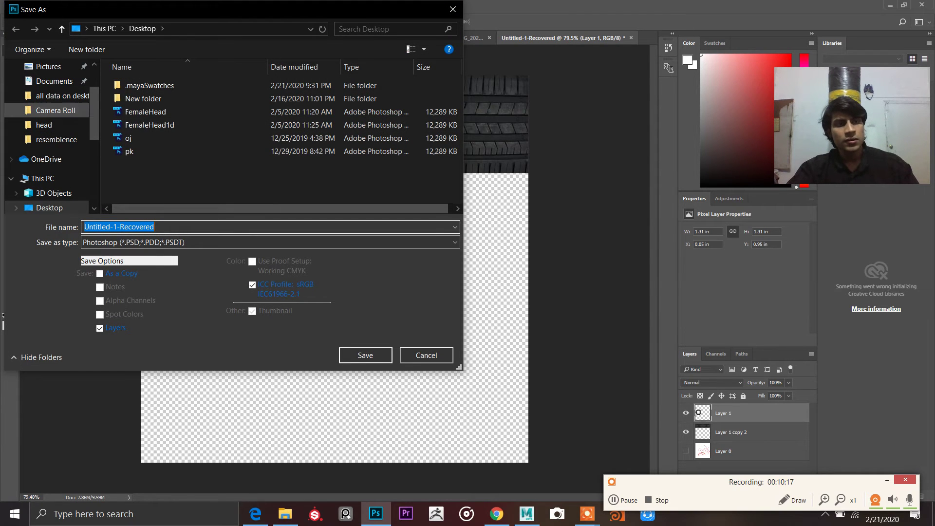
pyautogui.scroll(3, 96, 134)
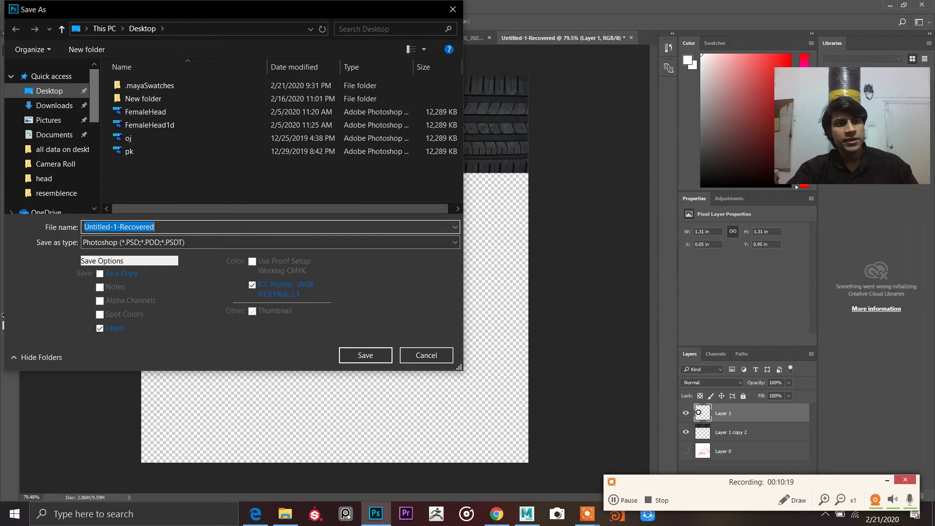
pyautogui.click(50, 91)
pyautogui.click(118, 228)
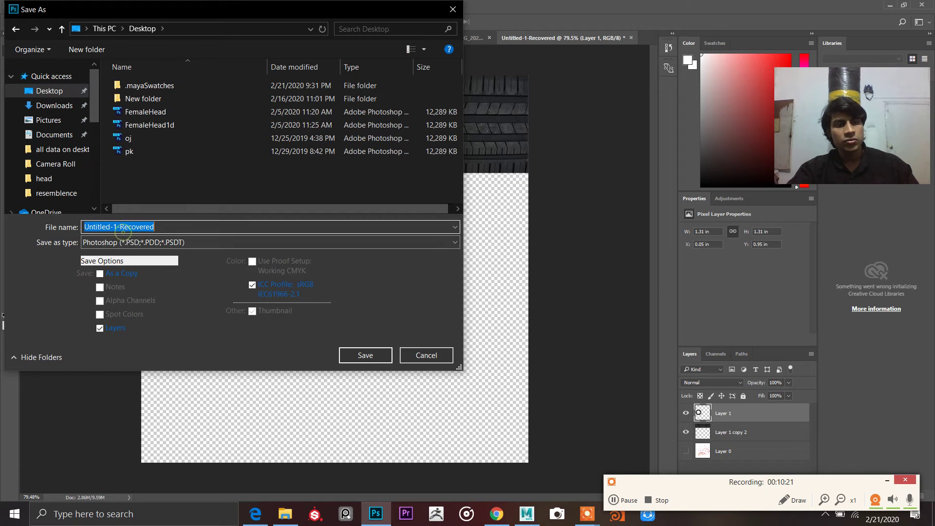
pyautogui.write('ty')
pyautogui.click(115, 238)
pyautogui.click(111, 242)
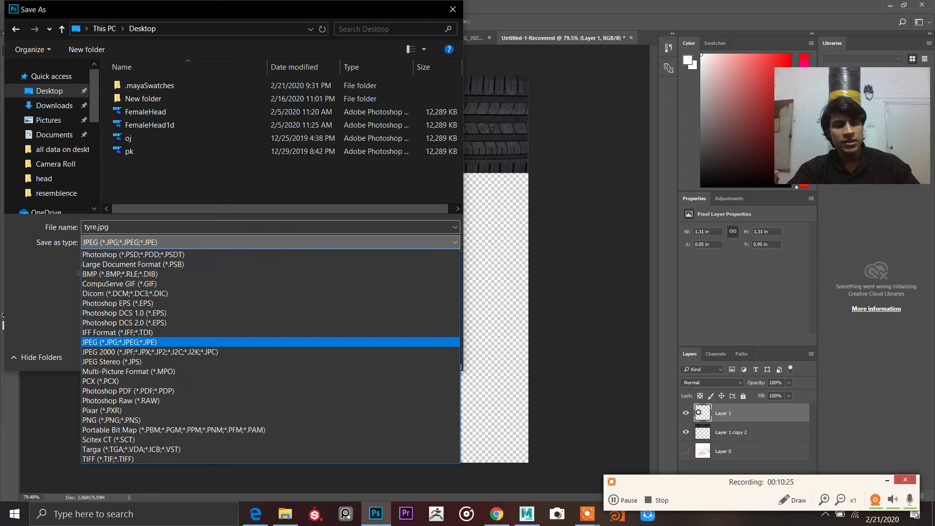
pyautogui.click(119, 342)
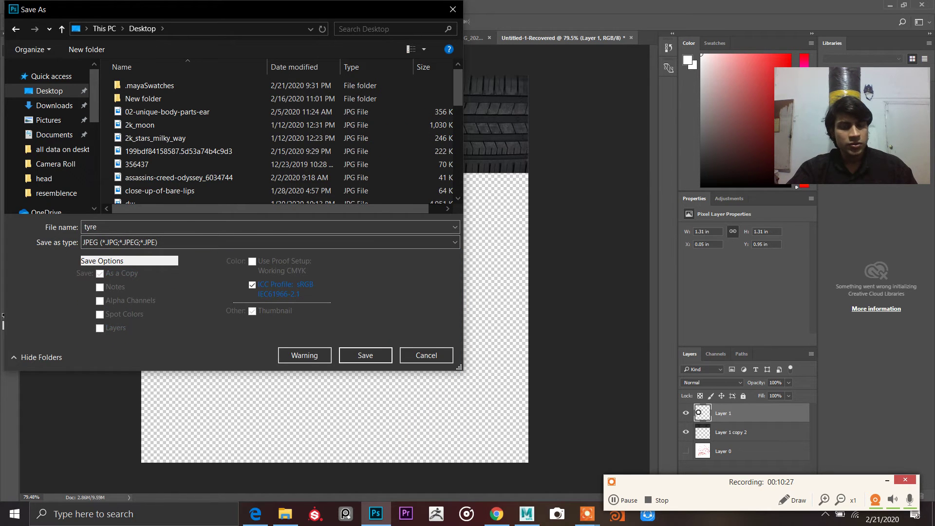
pyautogui.click(383, 354)
pyautogui.click(494, 257)
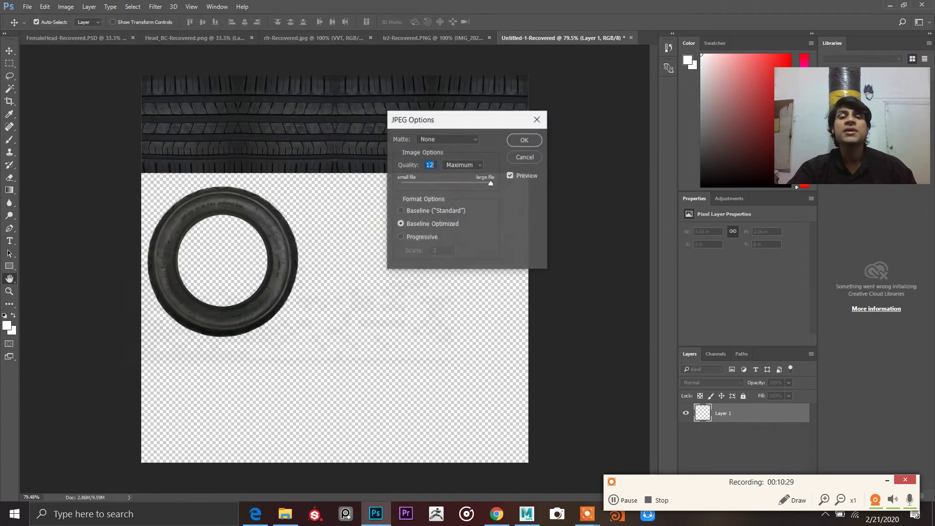
pyautogui.click(524, 140)
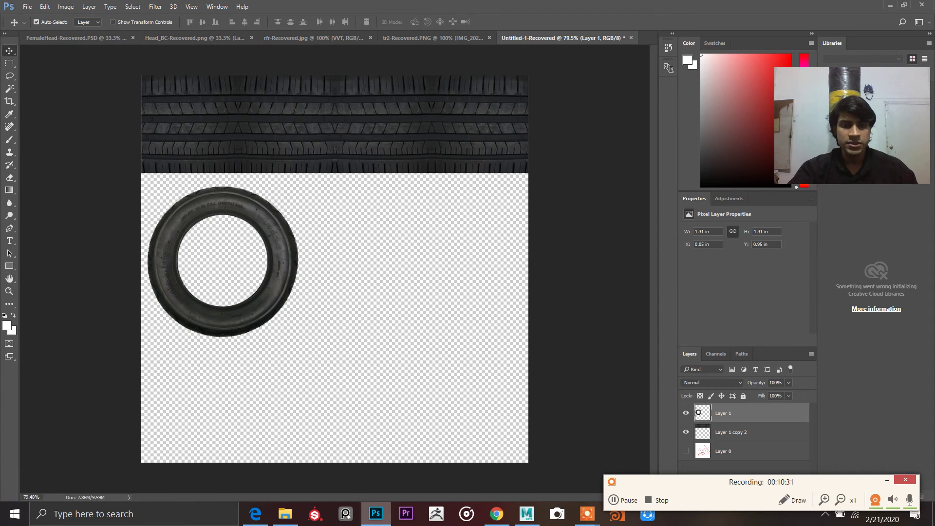
# Switch to Maya, enter UV Shell selection on the tyre, and check the inner and tread shells against the updated texture
pyautogui.click(496, 514)
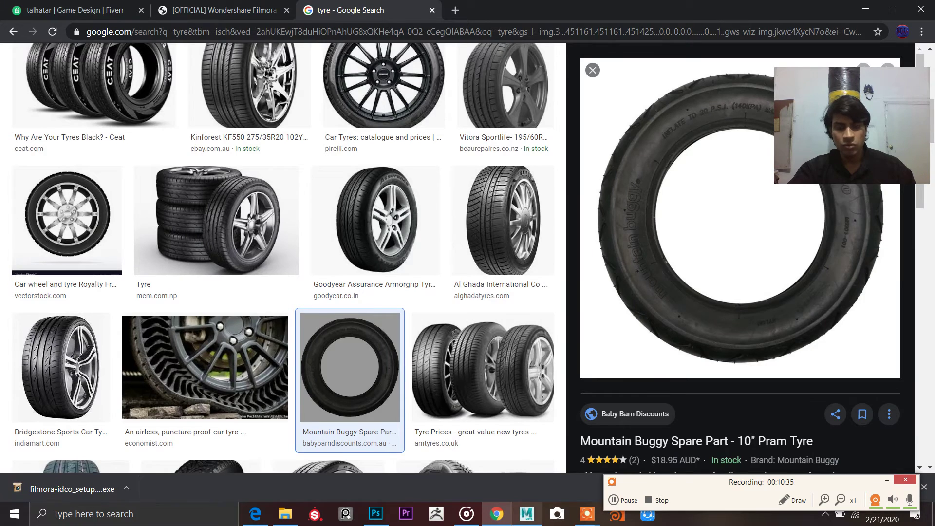
pyautogui.click(527, 514)
pyautogui.keyDown('alt'); pyautogui.moveTo(260, 159); pyautogui.dragTo(264, 187); pyautogui.keyUp('alt')
pyautogui.click(264, 187)
pyautogui.moveTo(264, 187); pyautogui.dragTo(310, 192, button='right')
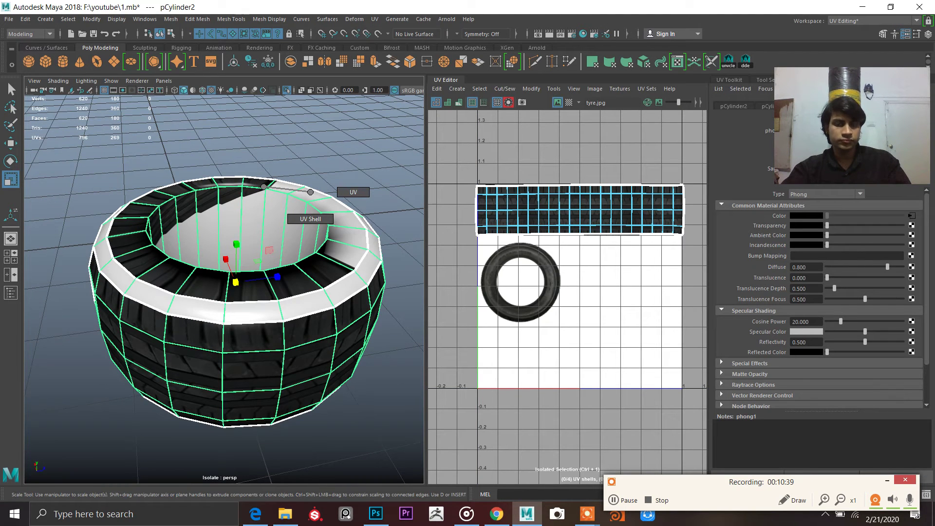
pyautogui.moveTo(310, 192); pyautogui.dragTo(310, 218, button='right')
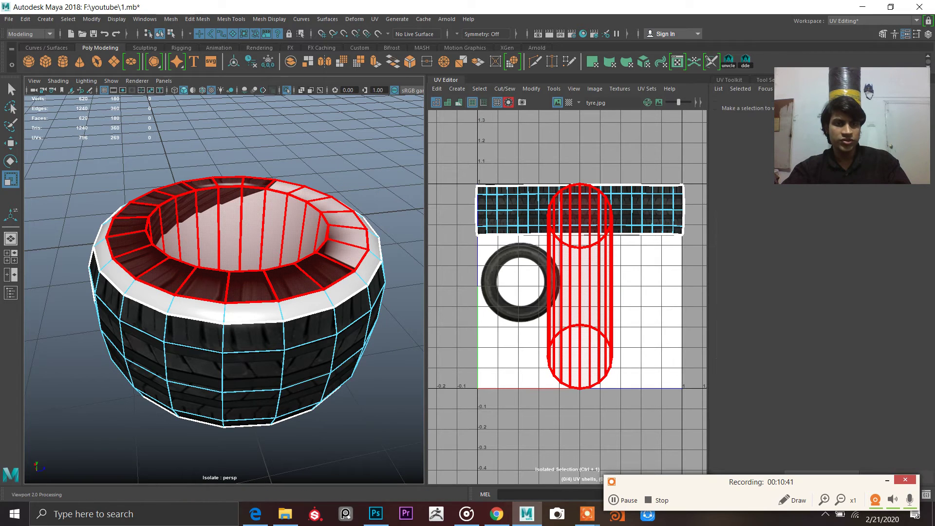
pyautogui.click(311, 219)
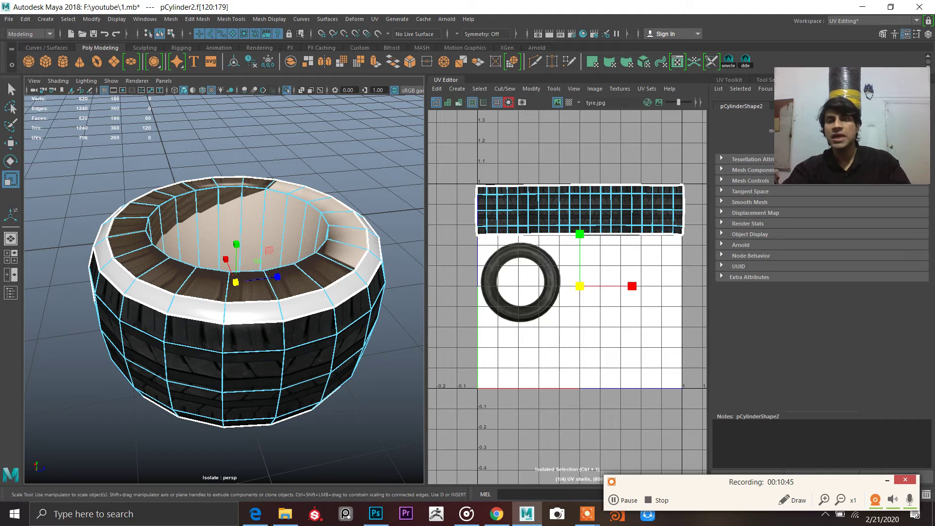
pyautogui.moveTo(292, 140); pyautogui.dragTo(341, 167, button='right')
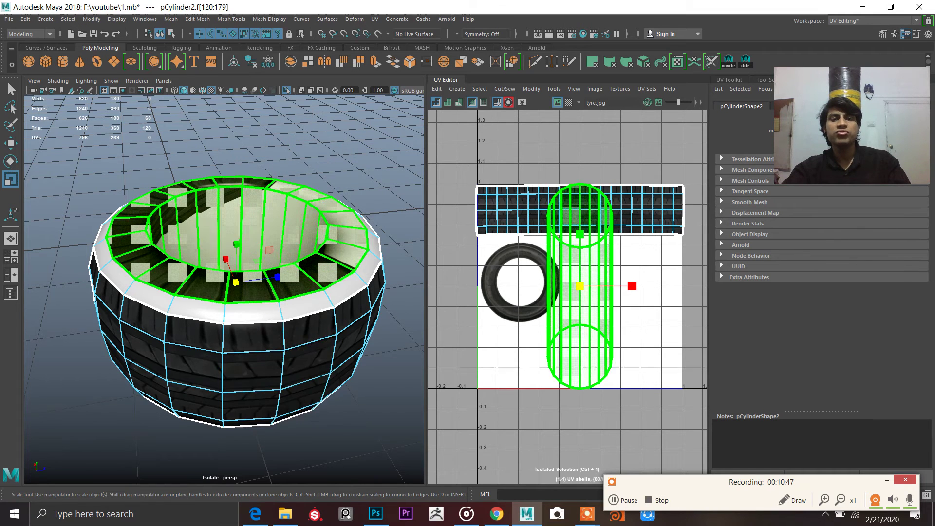
pyautogui.keyDown('alt'); pyautogui.moveTo(326, 315); pyautogui.dragTo(327, 259); pyautogui.keyUp('alt')
pyautogui.click(328, 259)
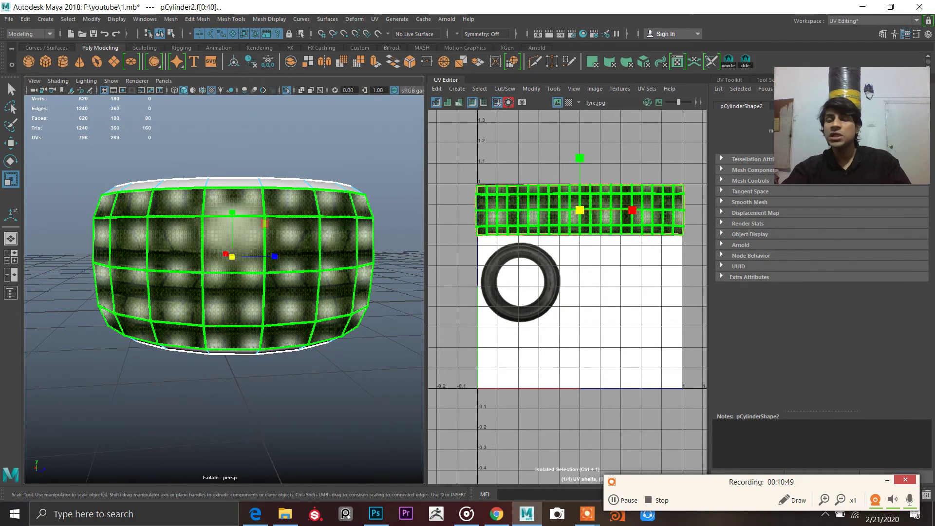
# Select the tyre's inner shell together with the upper and lower outer rim shells, leaving out the tread shell
pyautogui.keyDown('alt'); pyautogui.moveTo(312, 204); pyautogui.dragTo(302, 261); pyautogui.keyUp('alt')
pyautogui.click(275, 312)
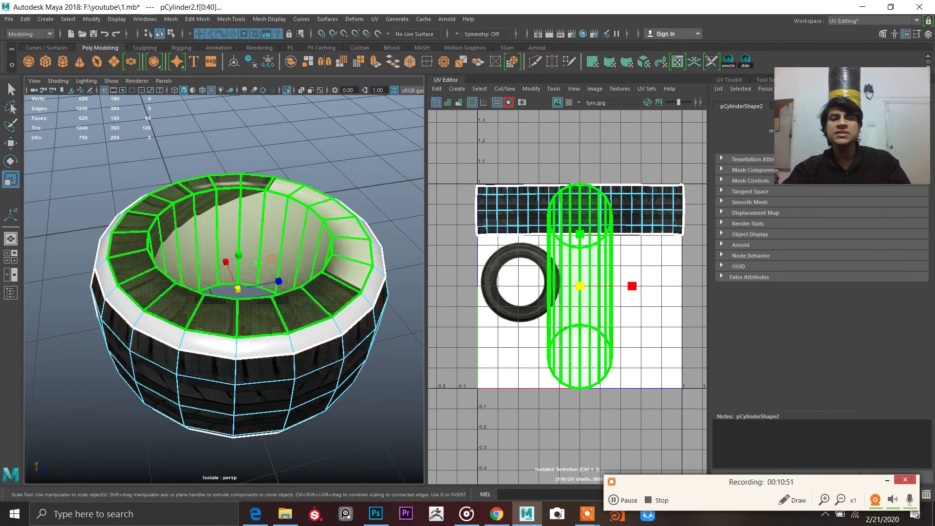
pyautogui.keyDown('shift'); pyautogui.click(273, 343); pyautogui.keyUp('shift')
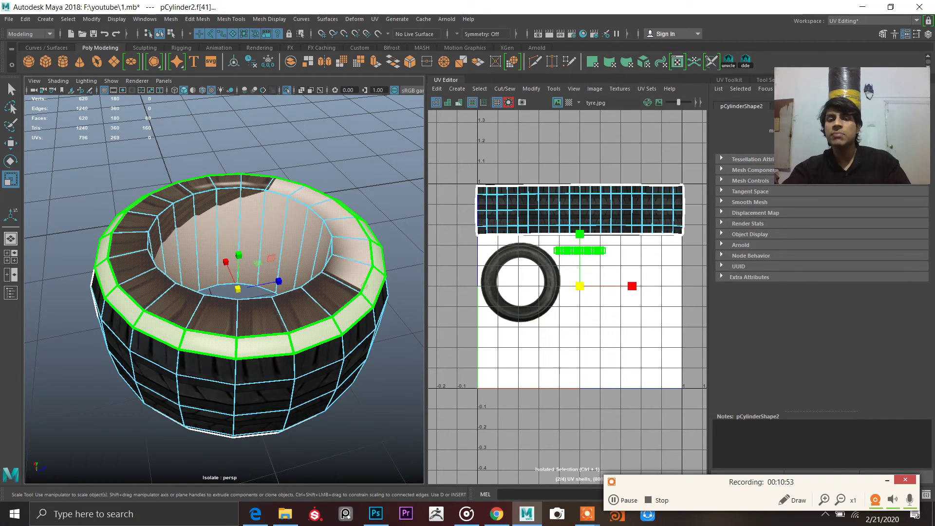
pyautogui.click(509, 102)
pyautogui.scroll(4, 584, 298)
pyautogui.keyDown('alt'); pyautogui.moveTo(312, 239); pyautogui.dragTo(312, 129); pyautogui.keyUp('alt')
pyautogui.keyDown('shift'); pyautogui.click(291, 203); pyautogui.keyUp('shift')
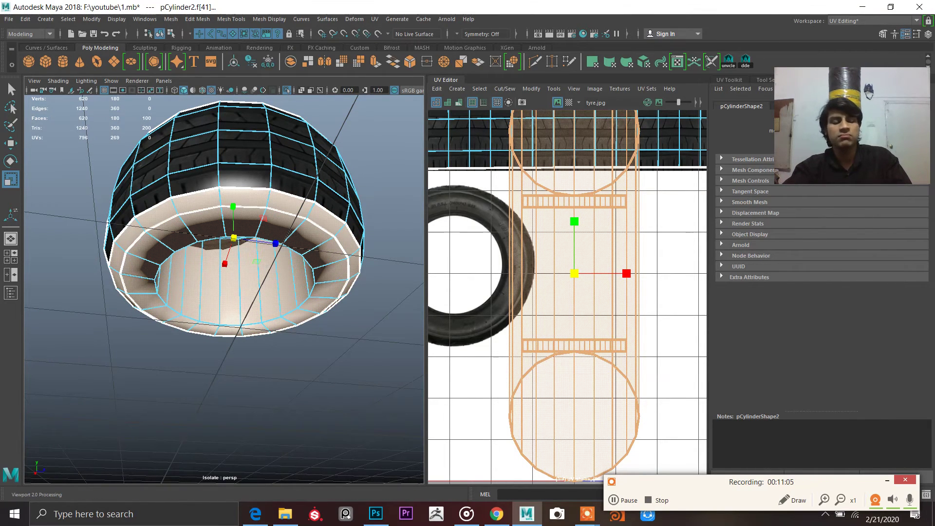
pyautogui.press('w')
pyautogui.keyDown('alt'); pyautogui.moveTo(358, 285); pyautogui.dragTo(408, 336); pyautogui.keyUp('alt')
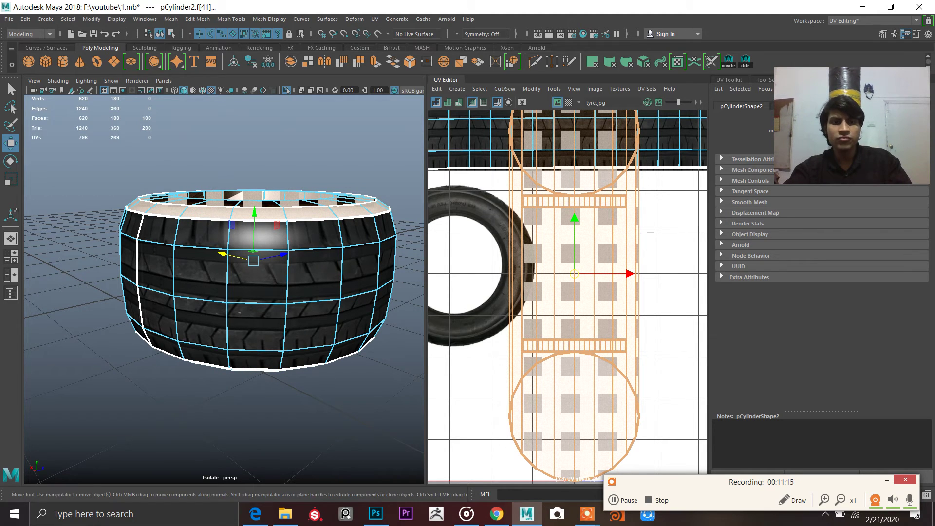
pyautogui.keyDown('alt'); pyautogui.moveTo(312, 292); pyautogui.dragTo(268, 352); pyautogui.keyUp('alt')
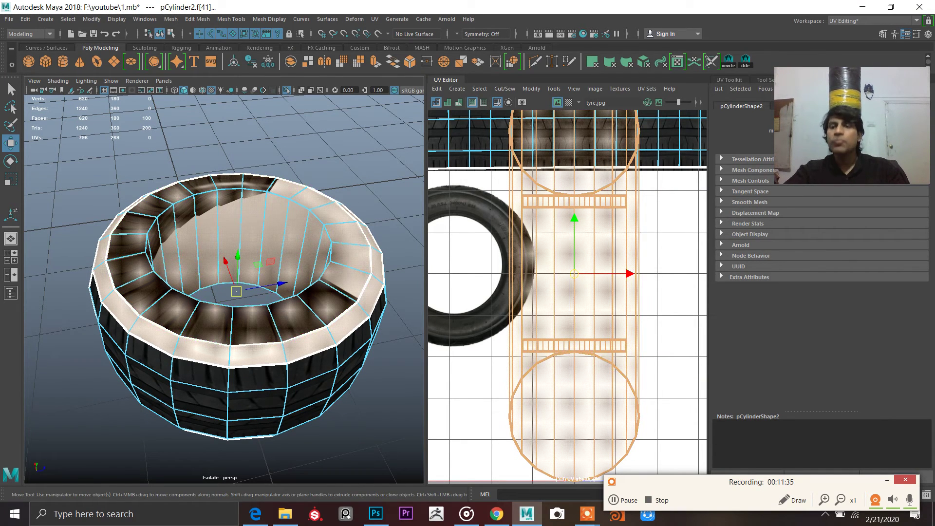
# Planar-map the selected inner and rim shells from the Y axis, fitting the projection to the bounding box
pyautogui.keyDown('shift'); pyautogui.rightClick(290, 158); pyautogui.keyUp('shift')
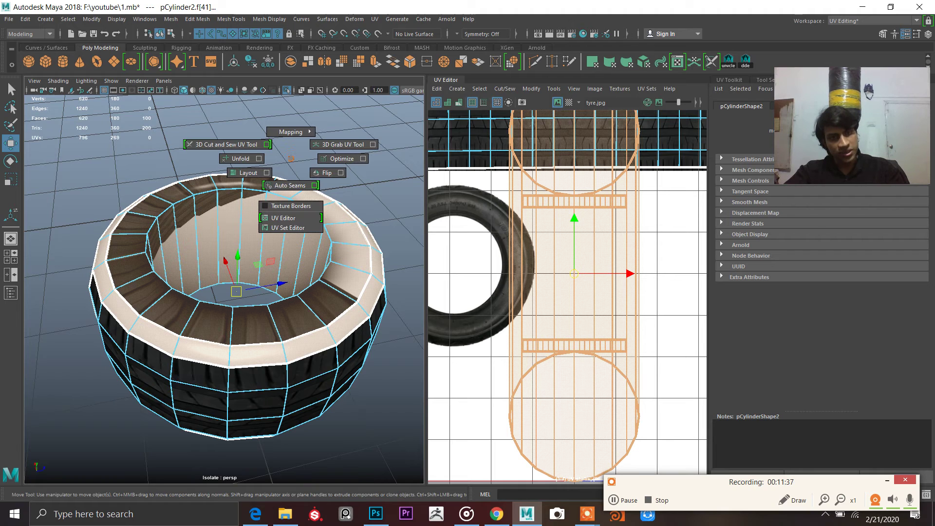
pyautogui.keyDown('shift'); pyautogui.moveTo(290, 159); pyautogui.dragTo(308, 90, button='right'); pyautogui.keyUp('shift')
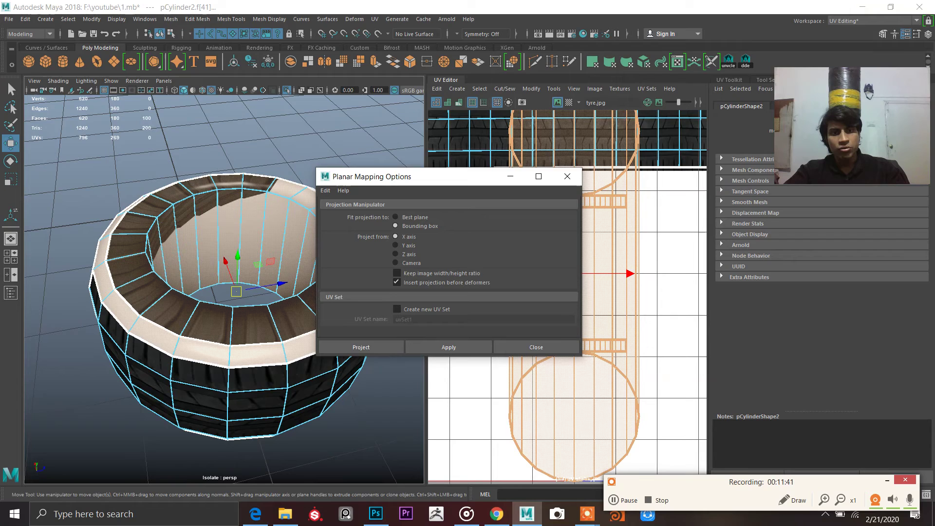
pyautogui.click(396, 245)
pyautogui.click(361, 347)
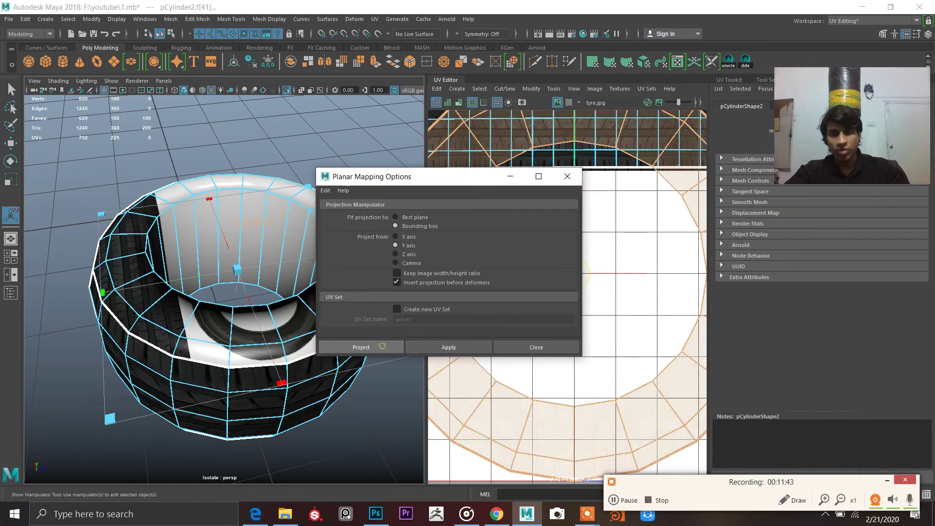
pyautogui.scroll(2, 627, 283)
pyautogui.hotkey('ctrl', '1')
pyautogui.hotkey('ctrl', '1')
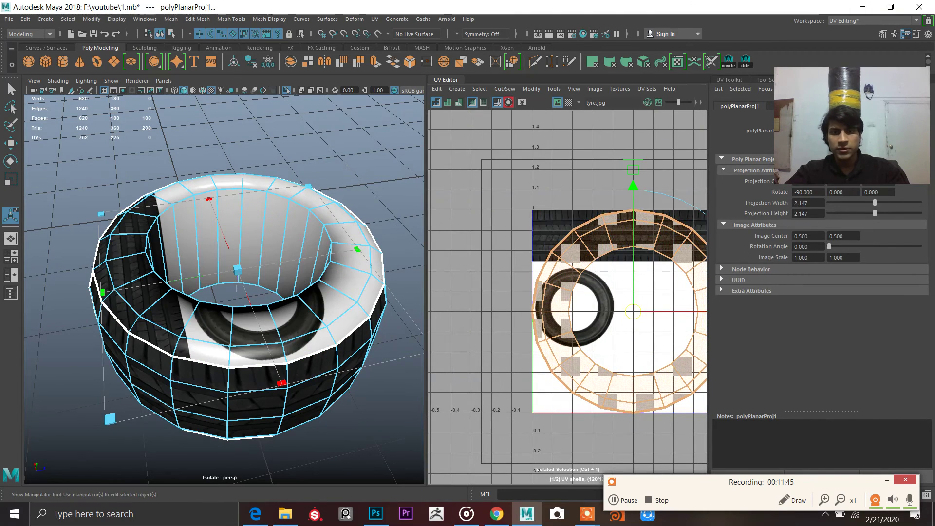
# Scale the projected ring shell down and move it over the sidewall picture on the texture
pyautogui.hotkey('ctrl', '1')
pyautogui.press('r')
pyautogui.moveTo(634, 311); pyautogui.dragTo(574, 308)
pyautogui.press('w')
pyautogui.press('f')
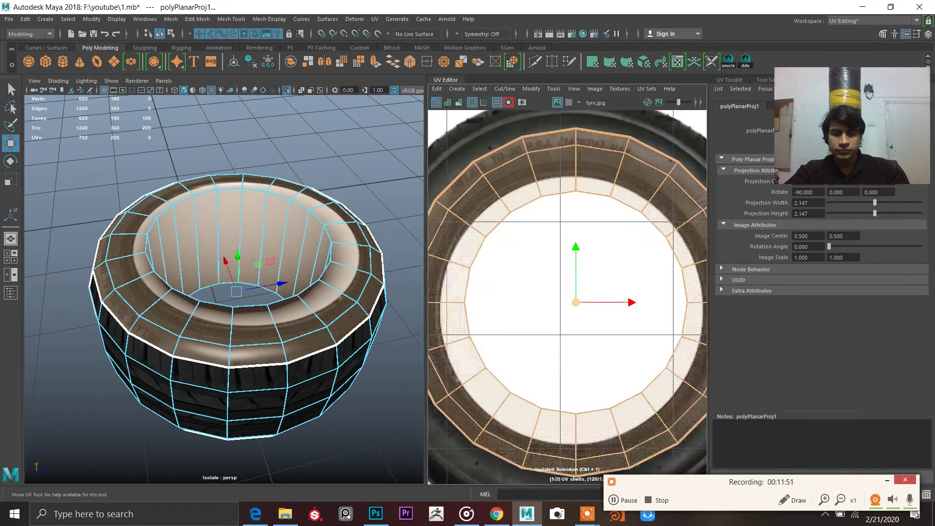
pyautogui.scroll(3, 574, 310)
pyautogui.press('r')
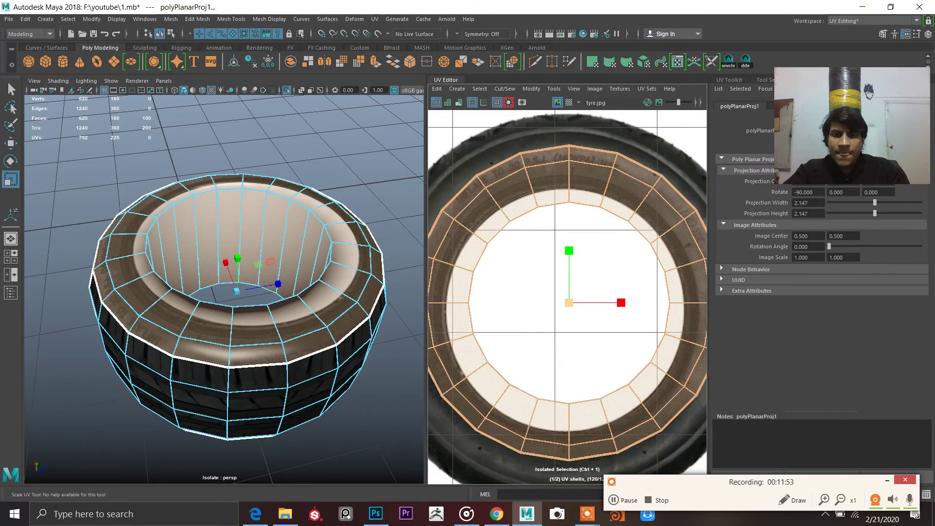
# Rescale and nudge the ring shell until its inner and outer edges line up with the sidewall picture
pyautogui.scroll(-2, 569, 303)
pyautogui.moveTo(569, 303); pyautogui.dragTo(571, 303)
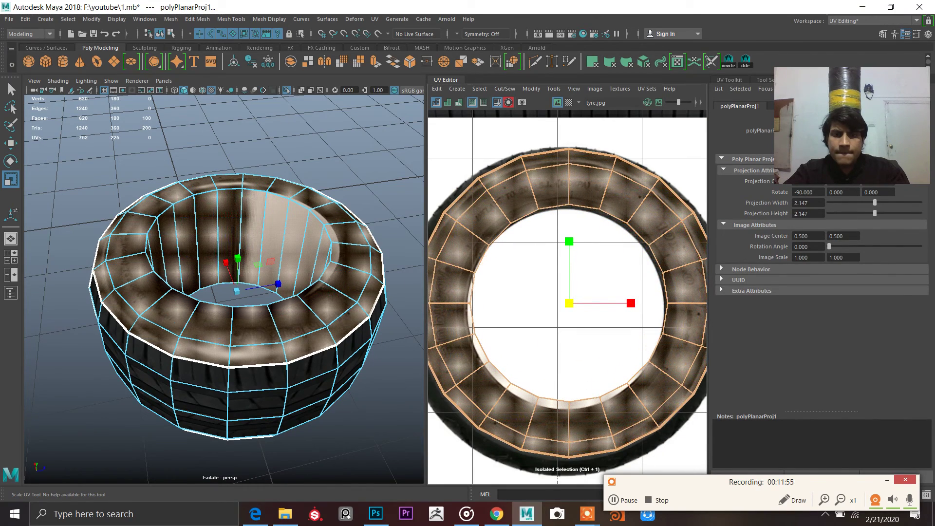
pyautogui.scroll(-2, 567, 297)
pyautogui.press('w')
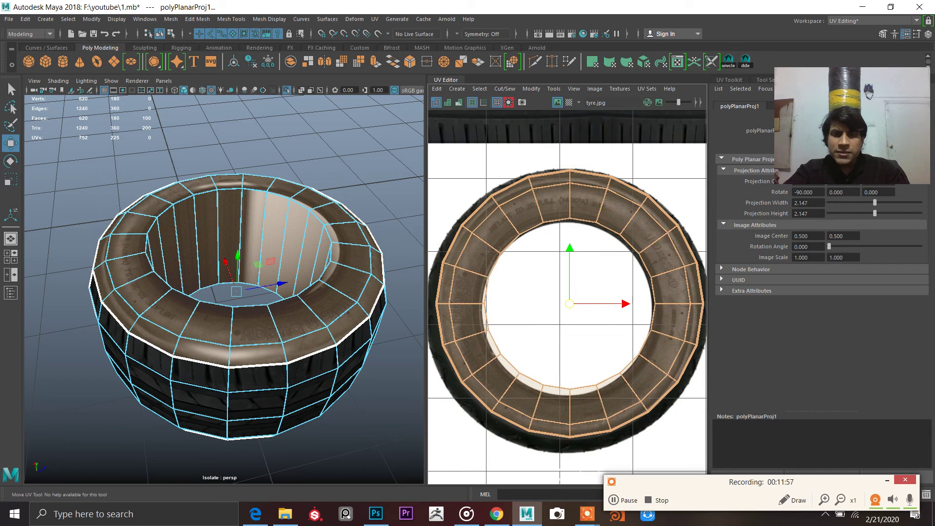
pyautogui.moveTo(569, 305); pyautogui.dragTo(567, 303)
pyautogui.moveTo(567, 252); pyautogui.dragTo(567, 259)
pyautogui.press('r')
pyautogui.moveTo(567, 309); pyautogui.dragTo(571, 309)
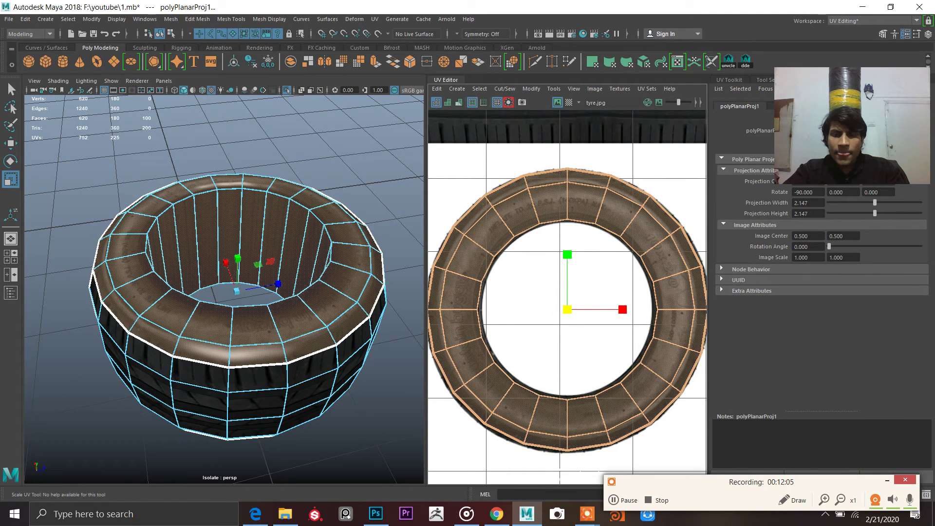
# Return the tyre to Object Mode and inspect the sidewall texture around the model and inside its opening
pyautogui.rightClick(552, 225)
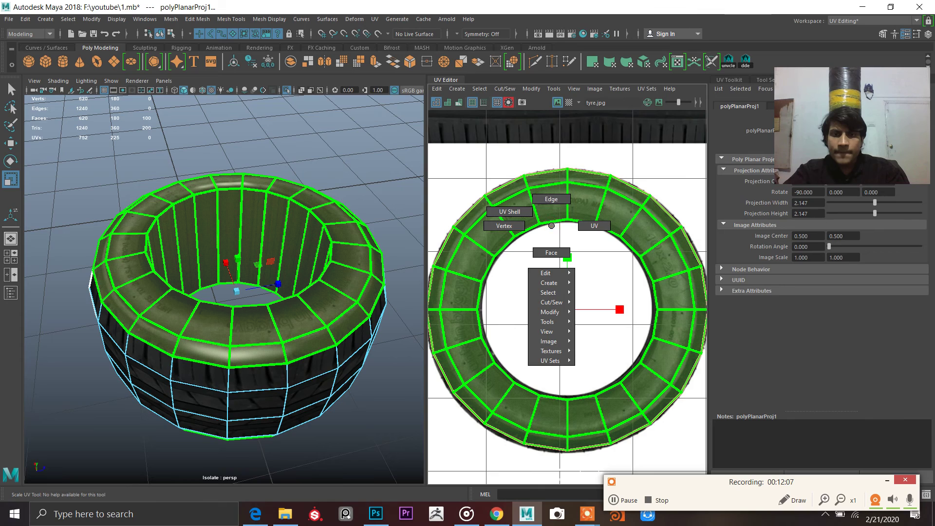
pyautogui.moveTo(225, 202); pyautogui.dragTo(279, 152, button='right')
pyautogui.click(278, 153)
pyautogui.keyDown('alt'); pyautogui.moveTo(279, 152); pyautogui.dragTo(218, 460); pyautogui.keyUp('alt')
pyautogui.scroll(4, 217, 460)
pyautogui.keyDown('alt'); pyautogui.moveTo(215, 358); pyautogui.dragTo(210, 269); pyautogui.keyUp('alt')
pyautogui.scroll(-4, 209, 292)
pyautogui.keyDown('alt'); pyautogui.moveTo(210, 317); pyautogui.dragTo(336, 326); pyautogui.keyUp('alt')
pyautogui.click(197, 267)
pyautogui.keyDown('alt'); pyautogui.moveTo(215, 246); pyautogui.dragTo(201, 267); pyautogui.keyUp('alt')
# Select the full ring of inner wall faces inside the tyre's opening and scale it slightly inward
pyautogui.moveTo(202, 267)
pyautogui.mouseDown(button='right')
pyautogui.moveTo(195, 247)
pyautogui.moveTo(203, 267)
pyautogui.mouseUp(button='right')
pyautogui.keyDown('alt'); pyautogui.moveTo(205, 264); pyautogui.dragTo(184, 276); pyautogui.keyUp('alt')
pyautogui.click(227, 338)
pyautogui.keyDown('alt'); pyautogui.moveTo(259, 273); pyautogui.dragTo(236, 281); pyautogui.keyUp('alt')
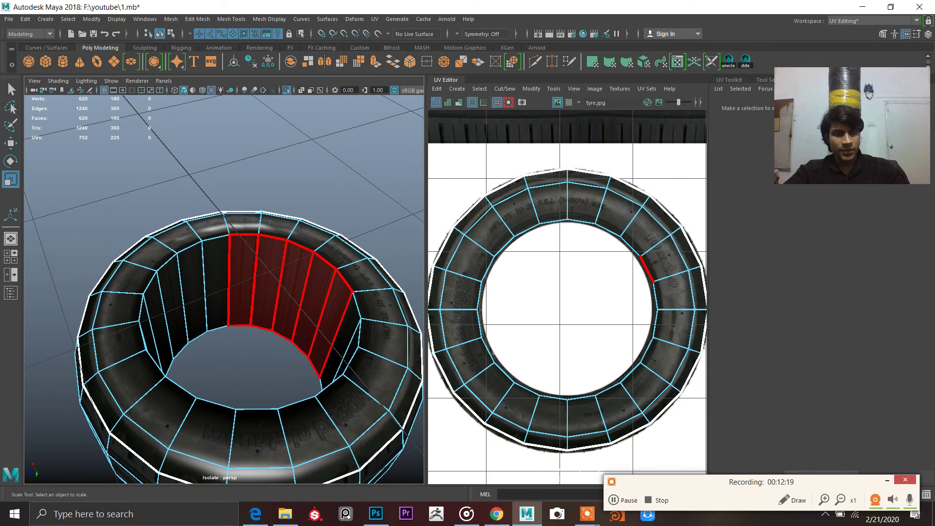
pyautogui.moveTo(332, 317); pyautogui.dragTo(333, 319)
pyautogui.moveTo(334, 319)
pyautogui.keyDown('alt'); pyautogui.mouseDown()
pyautogui.moveTo(224, 276)
pyautogui.moveTo(223, 264)
pyautogui.mouseUp(); pyautogui.keyUp('alt')
pyautogui.keyDown('alt'); pyautogui.moveTo(309, 212); pyautogui.dragTo(247, 225); pyautogui.keyUp('alt')
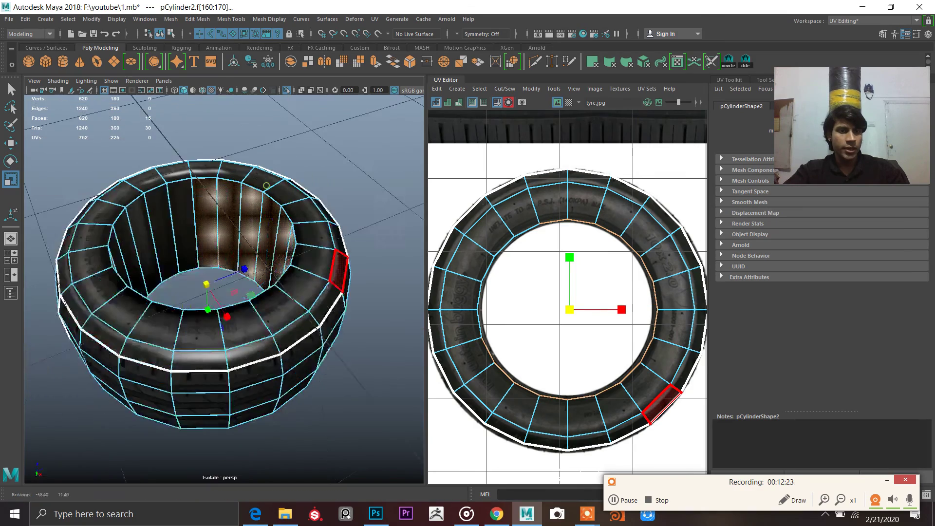
pyautogui.keyDown('alt'); pyautogui.moveTo(247, 225); pyautogui.dragTo(345, 288, button='middle'); pyautogui.keyUp('alt')
pyautogui.keyDown('alt'); pyautogui.moveTo(345, 288); pyautogui.dragTo(303, 271); pyautogui.keyUp('alt')
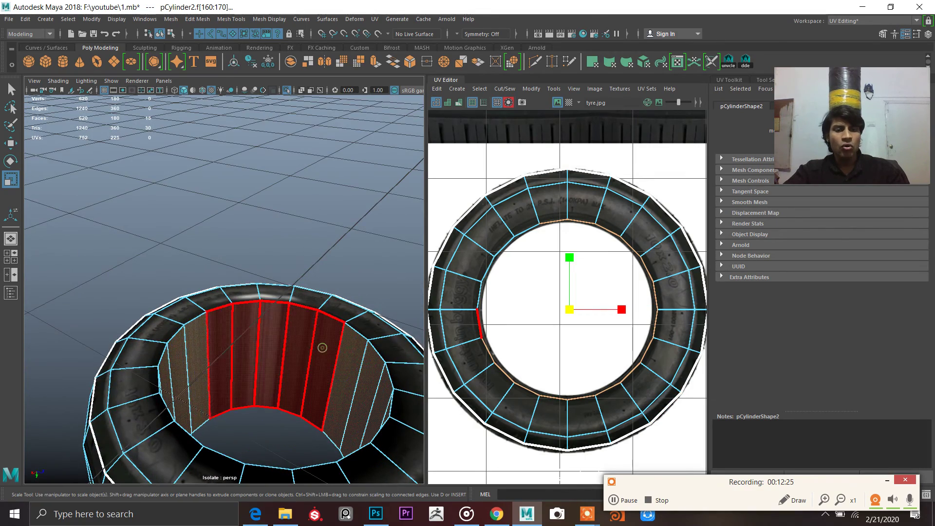
pyautogui.keyDown('shift'); pyautogui.moveTo(322, 348); pyautogui.dragTo(325, 348); pyautogui.keyUp('shift')
pyautogui.keyDown('alt'); pyautogui.moveTo(240, 294); pyautogui.dragTo(286, 226); pyautogui.keyUp('alt')
pyautogui.keyDown('alt'); pyautogui.moveTo(286, 226); pyautogui.dragTo(399, 209, button='middle'); pyautogui.keyUp('alt')
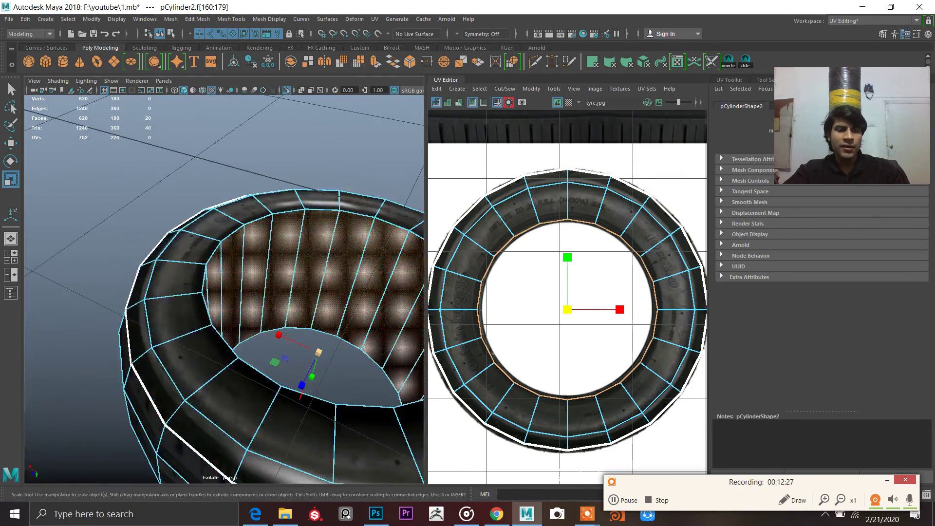
pyautogui.moveTo(319, 352); pyautogui.dragTo(304, 325)
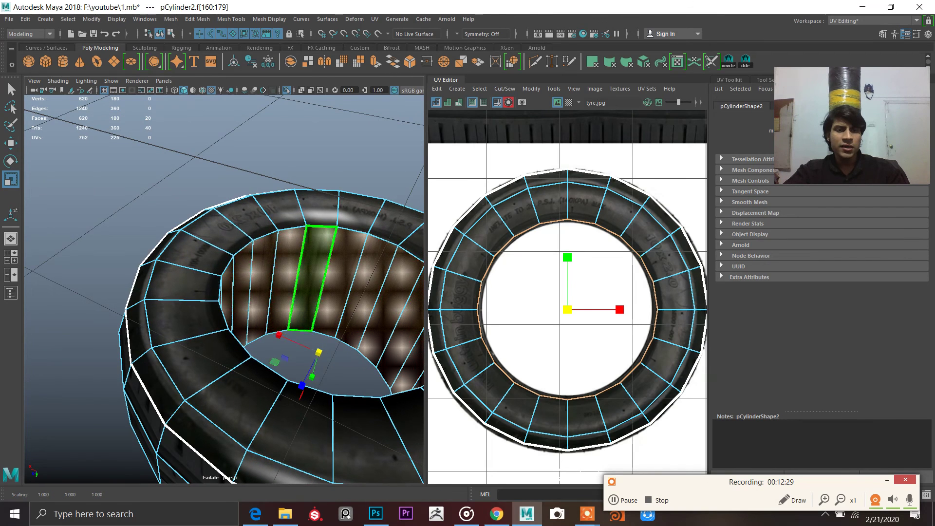
# Return to Object Mode and inspect the textured sidewalls and tread from all around the tyre
pyautogui.moveTo(212, 222); pyautogui.dragTo(324, 130, button='right')
pyautogui.click(324, 130)
pyautogui.keyDown('alt'); pyautogui.moveTo(282, 273); pyautogui.dragTo(288, 266); pyautogui.keyUp('alt')
pyautogui.scroll(-6, 267, 331)
pyautogui.keyDown('alt'); pyautogui.moveTo(267, 335); pyautogui.dragTo(361, 236); pyautogui.keyUp('alt')
pyautogui.scroll(5, 236, 317)
pyautogui.keyDown('alt'); pyautogui.moveTo(236, 390); pyautogui.dragTo(305, 107); pyautogui.keyUp('alt')
pyautogui.scroll(-5, 236, 317)
pyautogui.scroll(5, 236, 289)
pyautogui.keyDown('alt'); pyautogui.moveTo(253, 272); pyautogui.dragTo(210, 293); pyautogui.keyUp('alt')
pyautogui.click(214, 292)
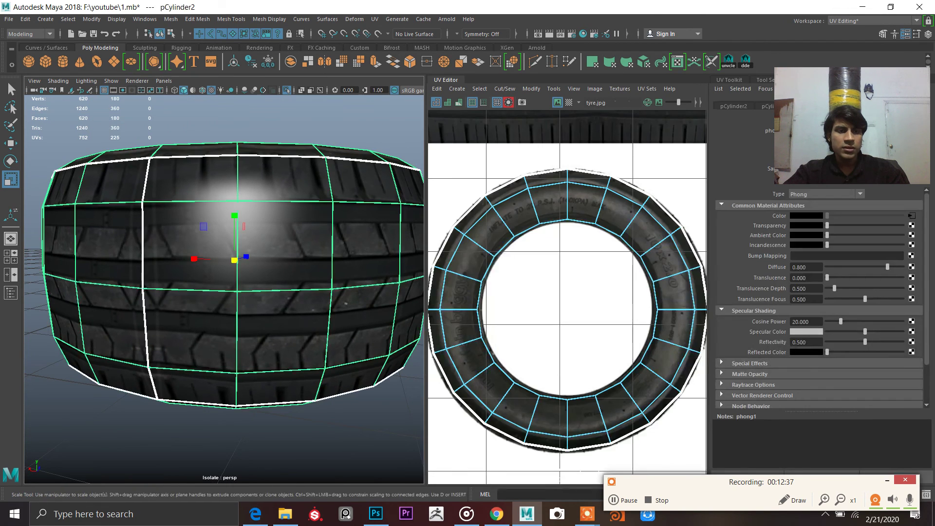
# Rotate the flat-lying tyre so it stands upright on its tread and freeze its transformations
pyautogui.click(212, 430)
pyautogui.keyDown('alt'); pyautogui.moveTo(142, 352); pyautogui.dragTo(188, 347); pyautogui.keyUp('alt')
pyautogui.scroll(5, 188, 347)
pyautogui.scroll(-5, 188, 346)
pyautogui.scroll(-4, 263, 234)
pyautogui.keyDown('alt'); pyautogui.moveTo(266, 234); pyautogui.dragTo(237, 188); pyautogui.keyUp('alt')
pyautogui.click(261, 338)
pyautogui.press('e')
pyautogui.hotkey('ctrl', 'z')
pyautogui.moveTo(236, 285); pyautogui.dragTo(264, 273)
pyautogui.click(370, 332)
pyautogui.click(263, 272)
pyautogui.click(268, 62)
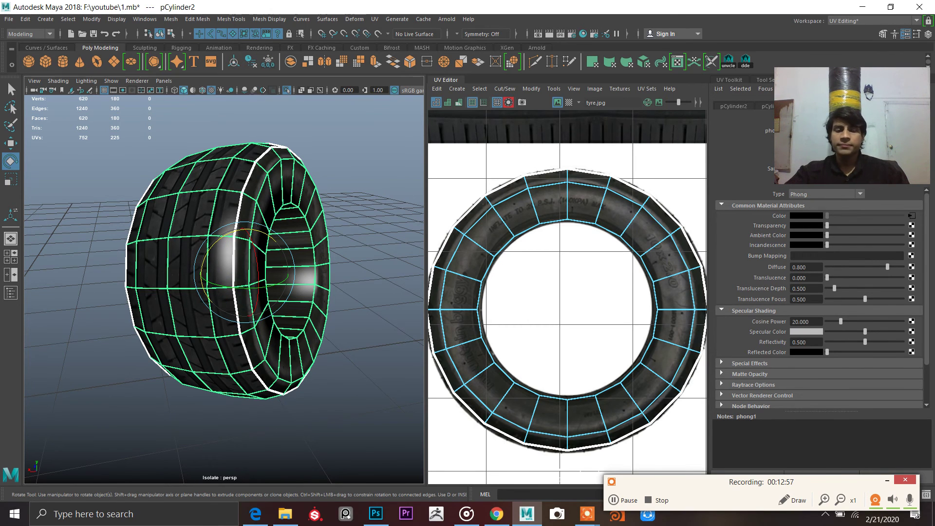
# Deselect the tyre and inspect its tread and sidewall without the wireframe highlight
pyautogui.scroll(-6, 238, 303)
pyautogui.click(287, 211)
pyautogui.moveTo(430, 257); pyautogui.dragTo(464, 258)
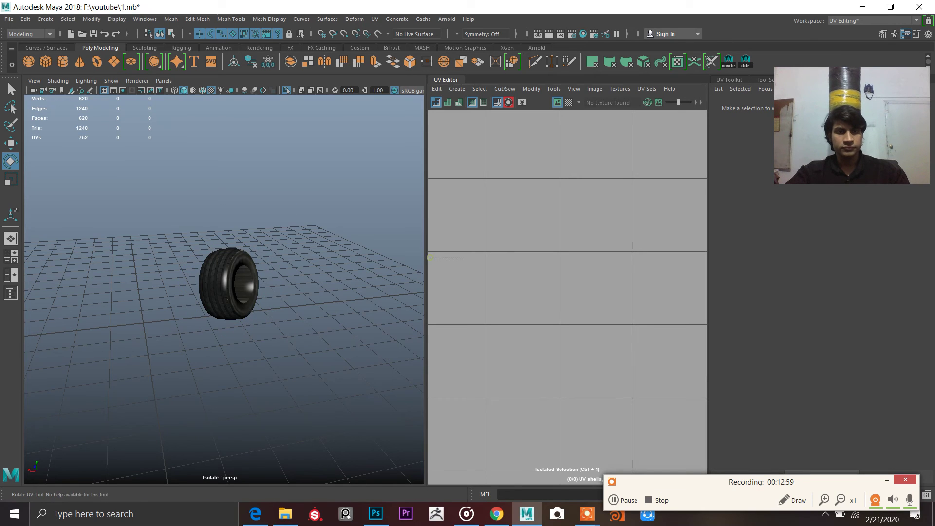
pyautogui.scroll(6, 327, 285)
pyautogui.moveTo(336, 288)
pyautogui.keyDown('alt'); pyautogui.mouseDown()
pyautogui.moveTo(276, 293)
pyautogui.moveTo(348, 288)
pyautogui.mouseUp(); pyautogui.keyUp('alt')
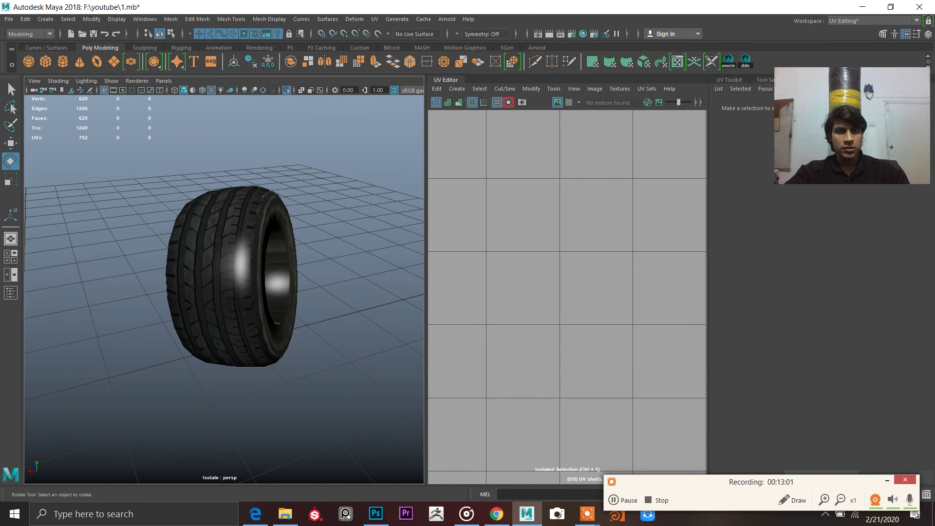
pyautogui.scroll(2, 224, 273)
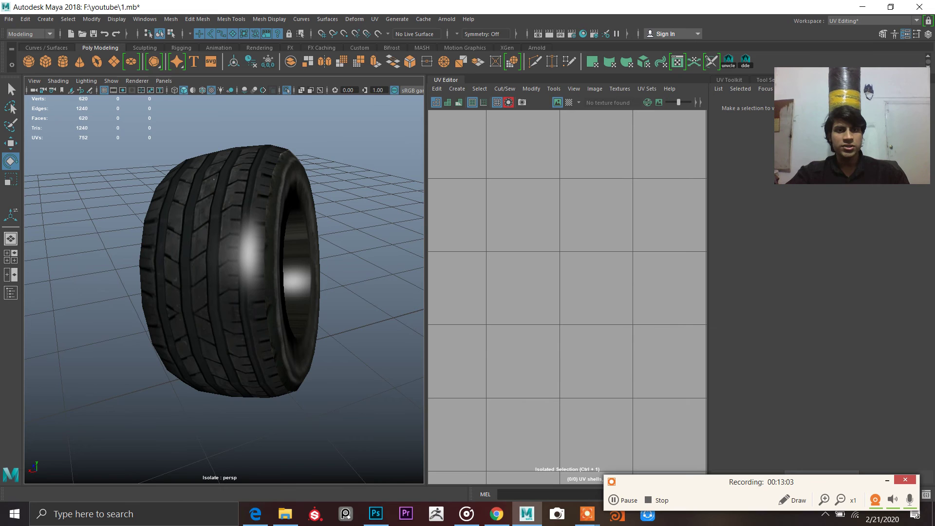
# Add an Arnold SkyDome light and render the tyre in the Arnold RenderView
pyautogui.click(537, 48)
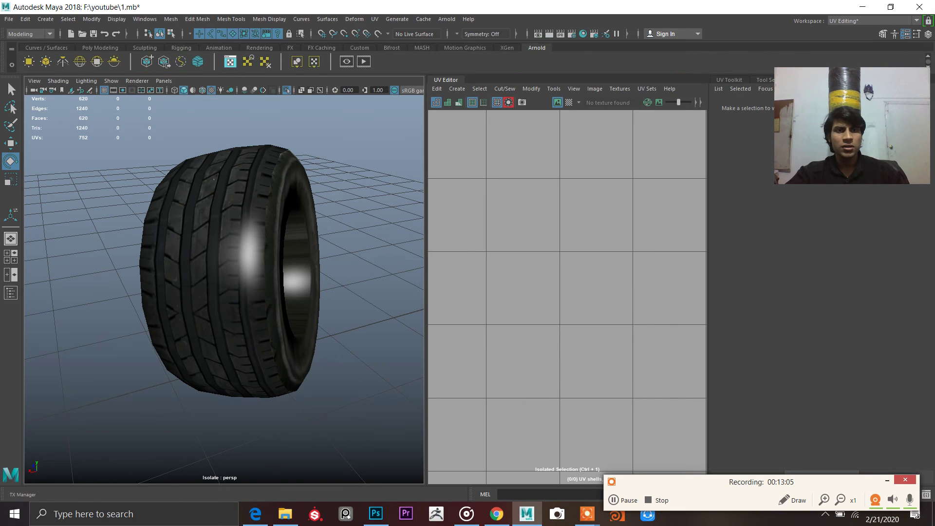
pyautogui.click(80, 61)
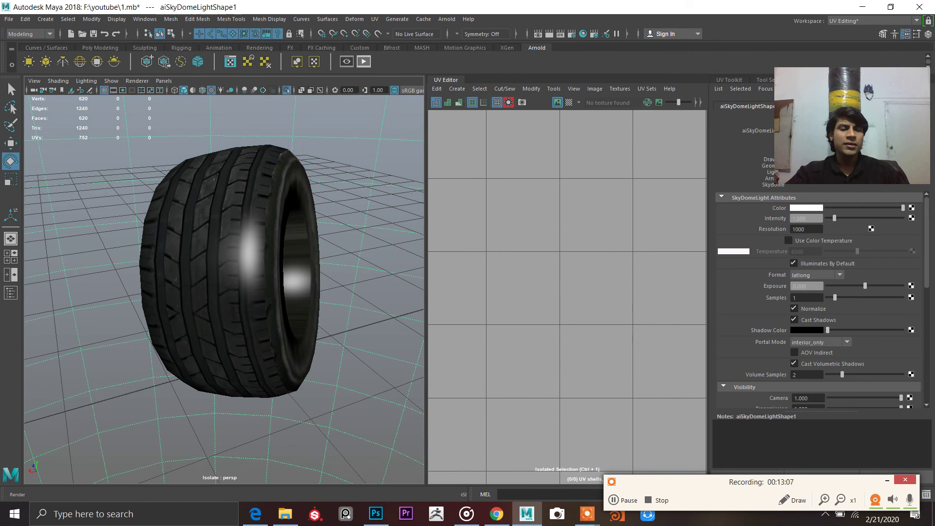
pyautogui.click(364, 62)
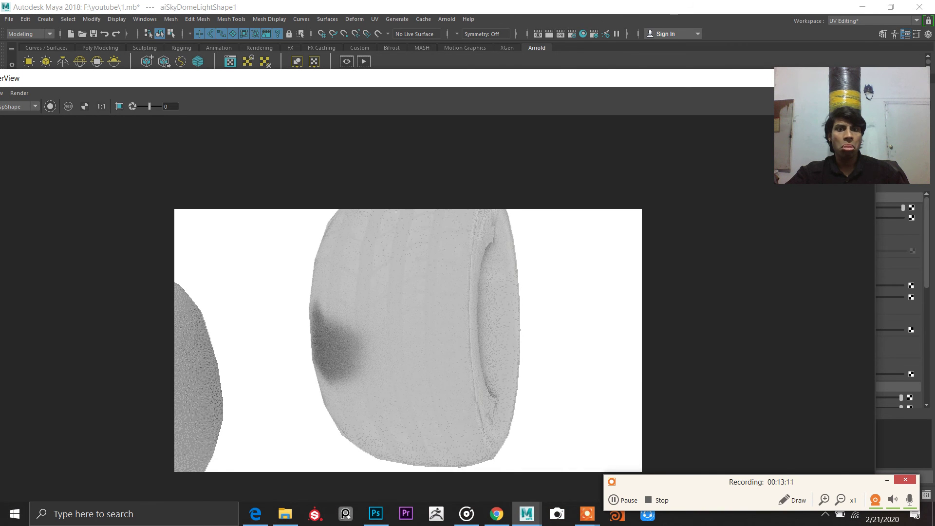
pyautogui.moveTo(585, 78); pyautogui.dragTo(346, 203)
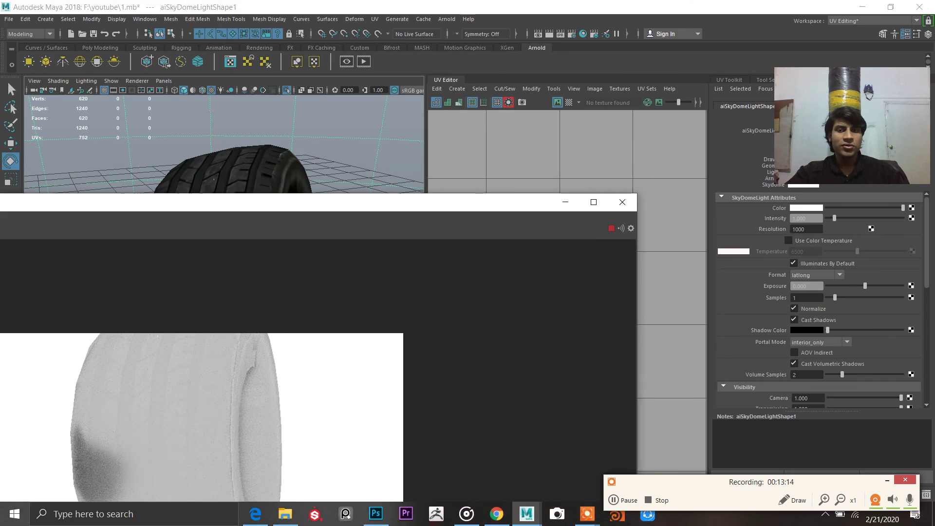
# Switch to the Maya Classic workspace and set the tyre's phong1 Specular Color to black and Reflectivity to 0
pyautogui.click(853, 22)
pyautogui.click(854, 31)
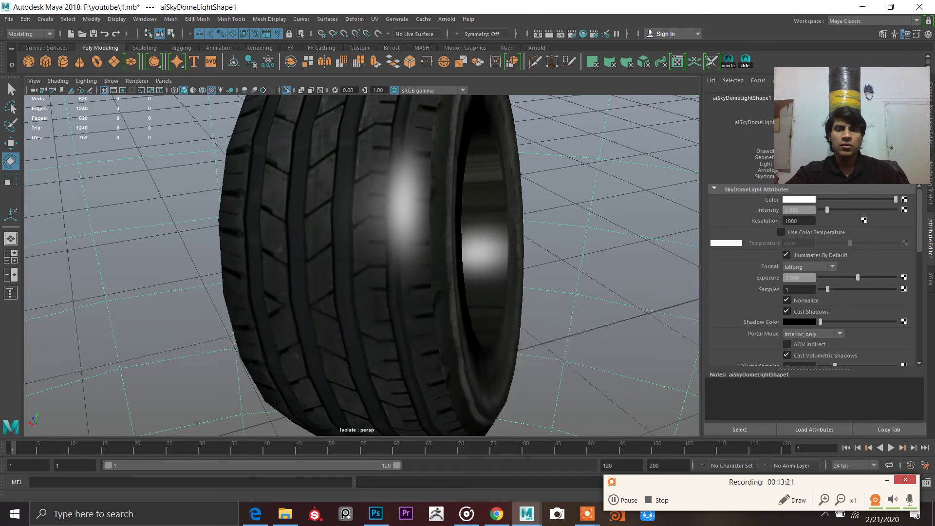
pyautogui.click(422, 156)
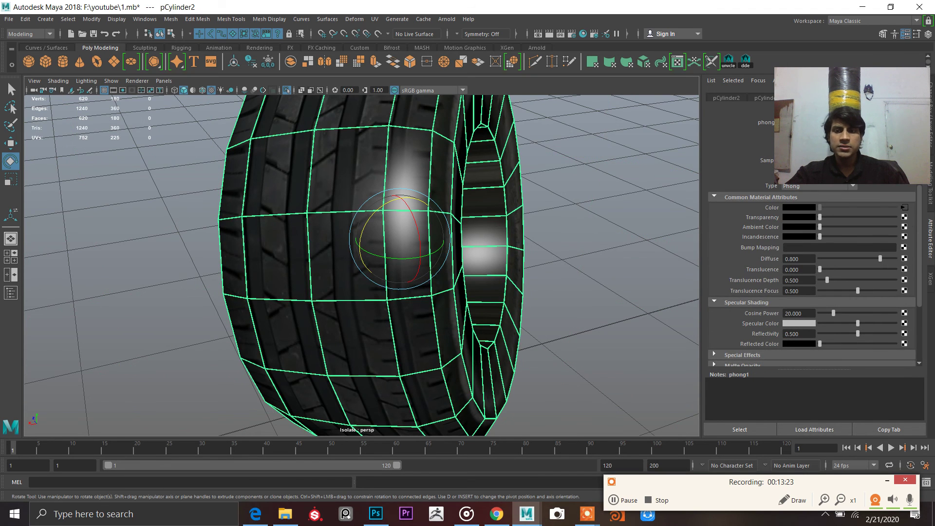
pyautogui.moveTo(858, 324); pyautogui.dragTo(820, 323)
pyautogui.scroll(-2, 362, 266)
pyautogui.scroll(-1, 362, 265)
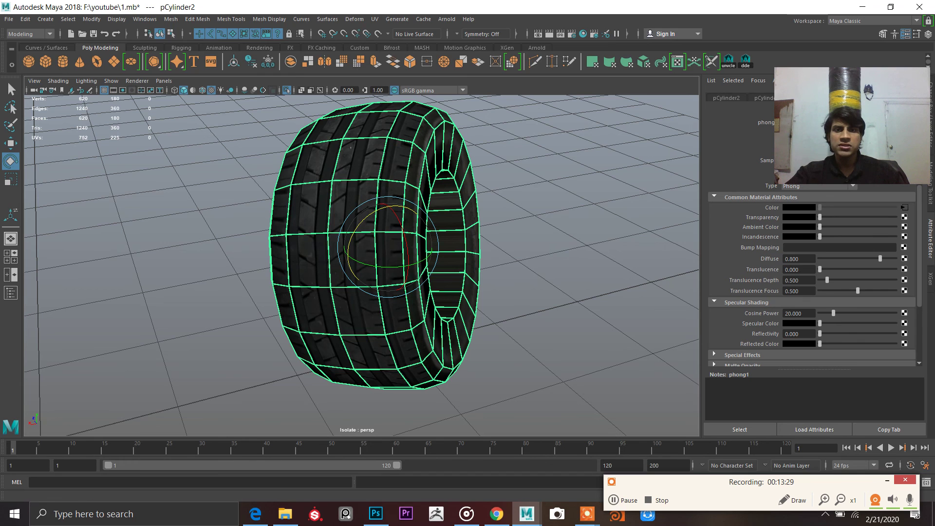
# Render the tyre again with Arnold, examine the enlarged result and close the RenderView
pyautogui.click(542, 46)
pyautogui.click(363, 61)
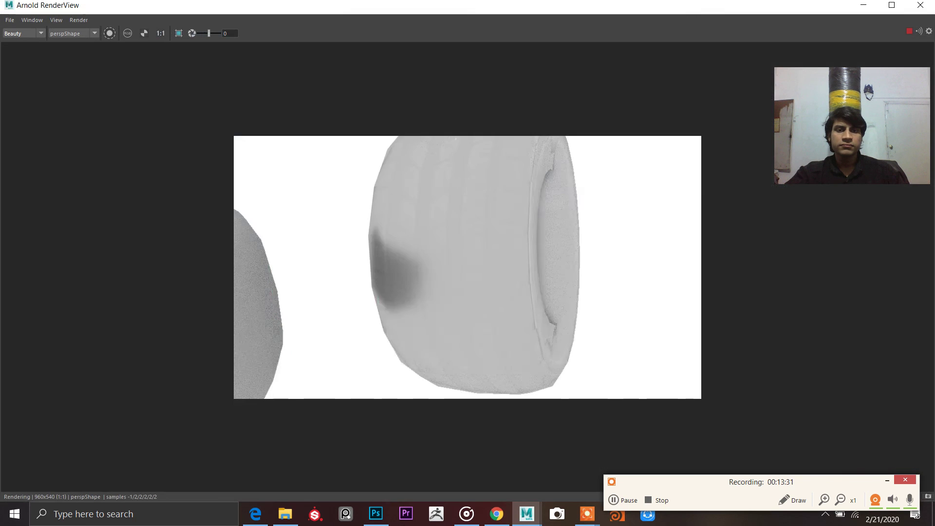
pyautogui.scroll(1, 469, 261)
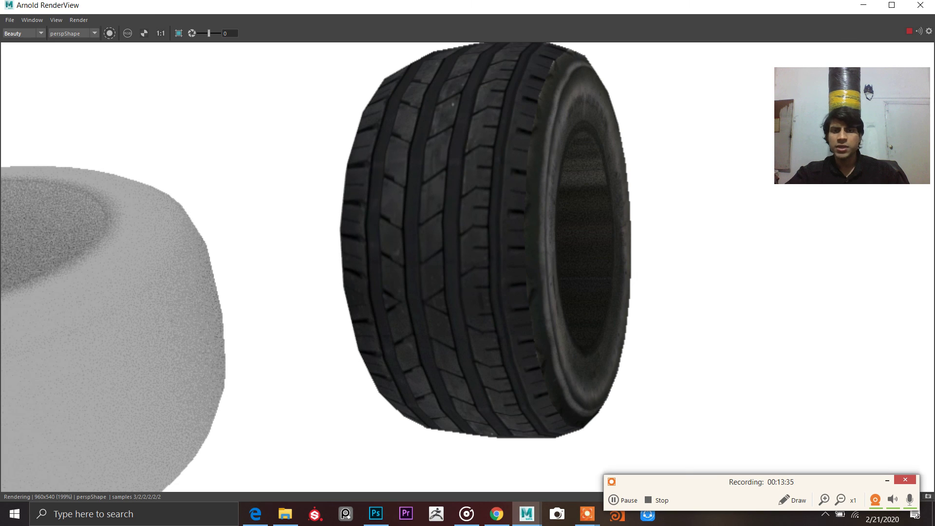
pyautogui.click(920, 5)
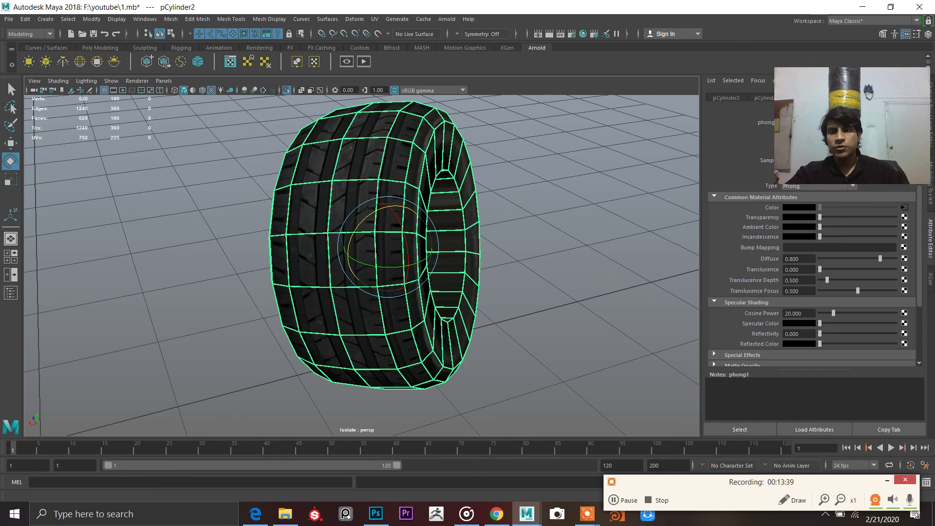
pyautogui.doubleClick(887, 106)
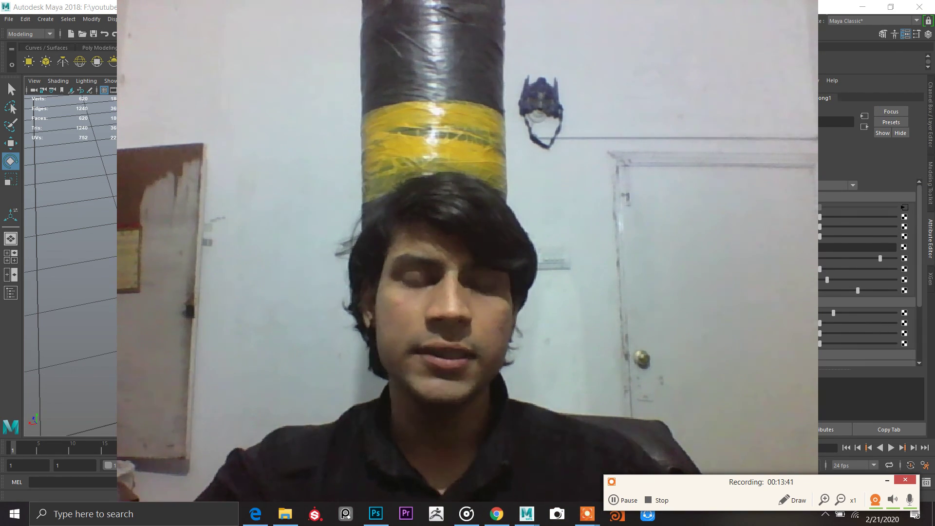